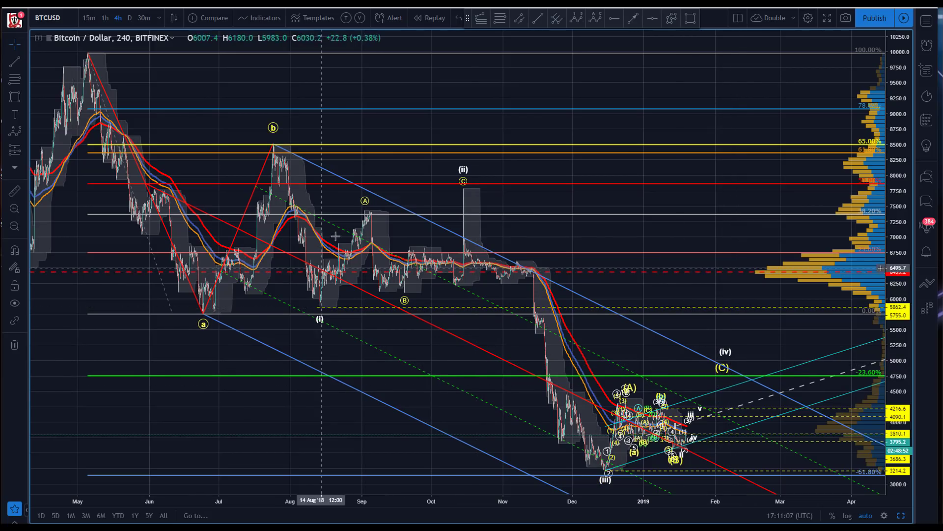
pyautogui.click(637, 20)
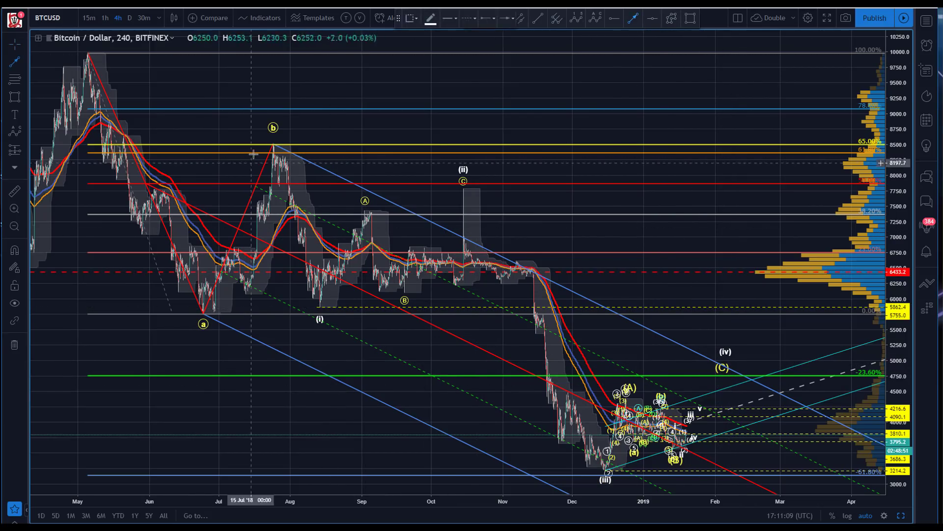
pyautogui.click(273, 146)
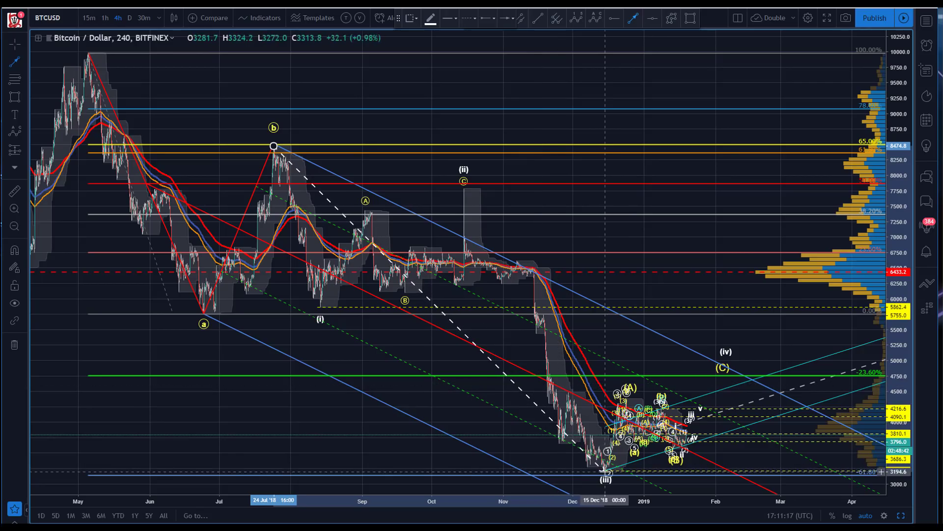
pyautogui.press('Escape')
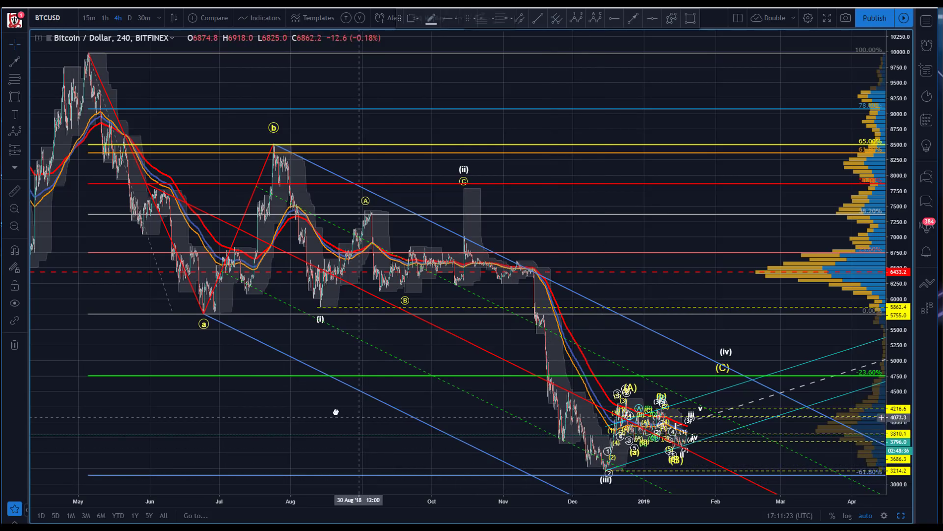
# Step: Draw a trend-based Fibonacci extension from the wave b high to the wave (i) low, projected from the wave (ii) high at about 7778
pyautogui.moveTo(343, 412); pyautogui.dragTo(293, 407)
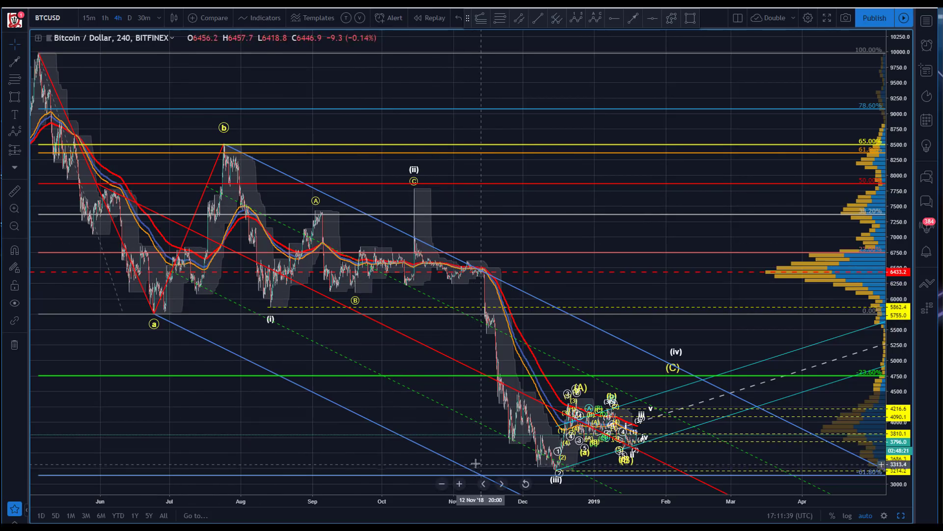
pyautogui.click(481, 19)
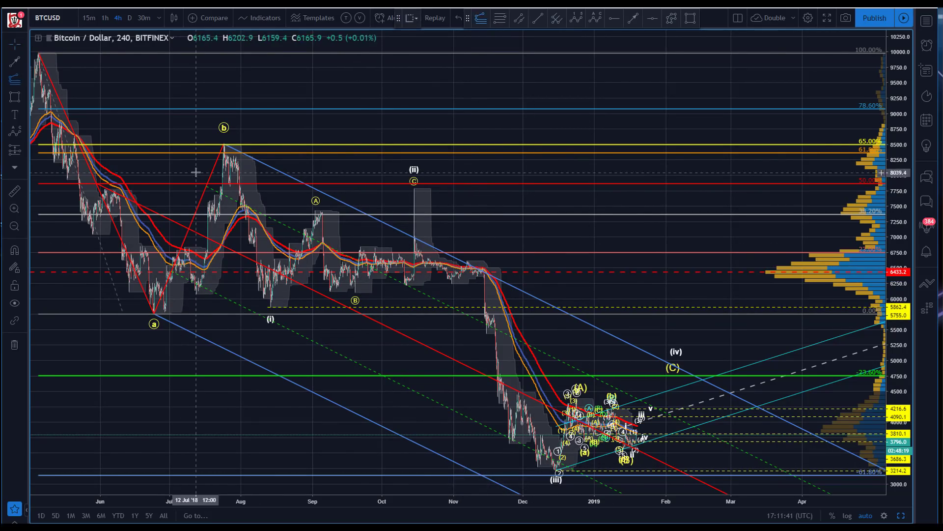
pyautogui.click(224, 144)
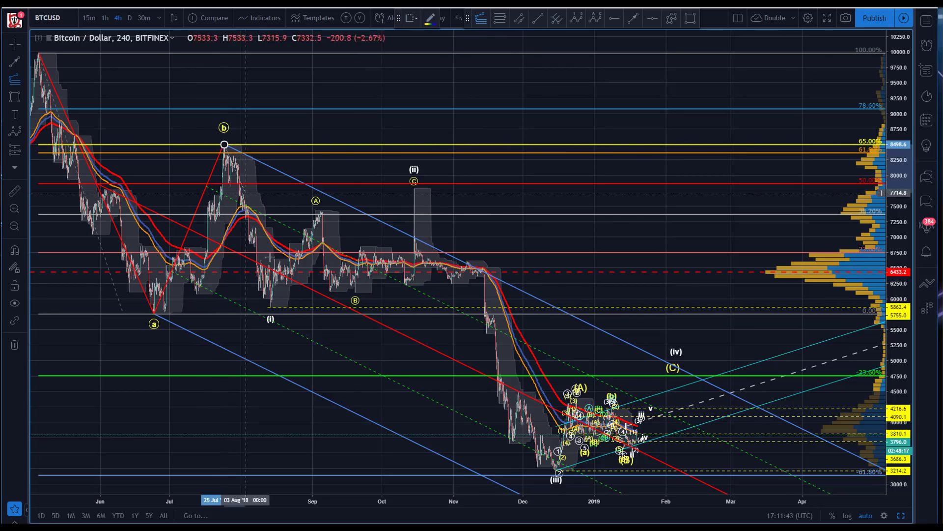
pyautogui.click(271, 306)
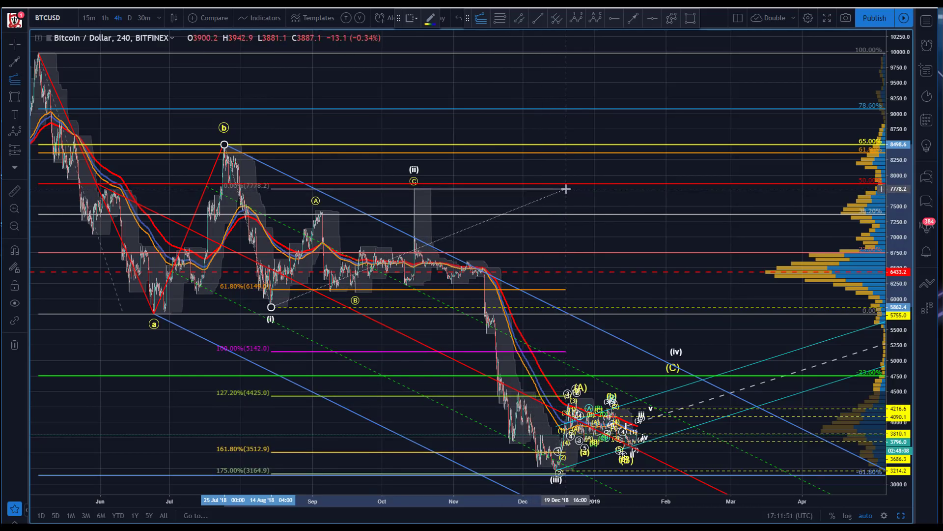
pyautogui.click(567, 189)
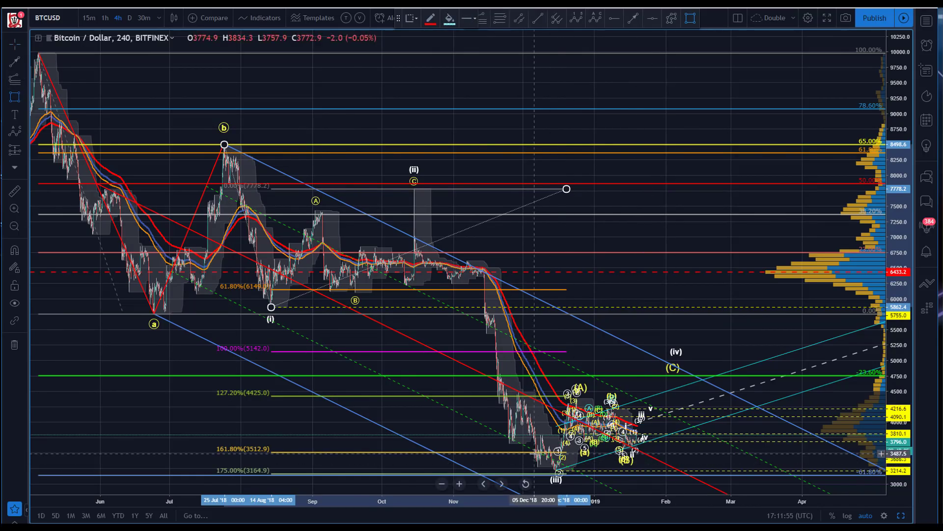
# Step: Mark the wave (iii) target zone with a rectangle from about 3487 down to 3171, between the 161.8% and 175% extension levels
pyautogui.click(534, 454)
pyautogui.moveTo(556, 466); pyautogui.dragTo(559, 475)
pyautogui.click(559, 473)
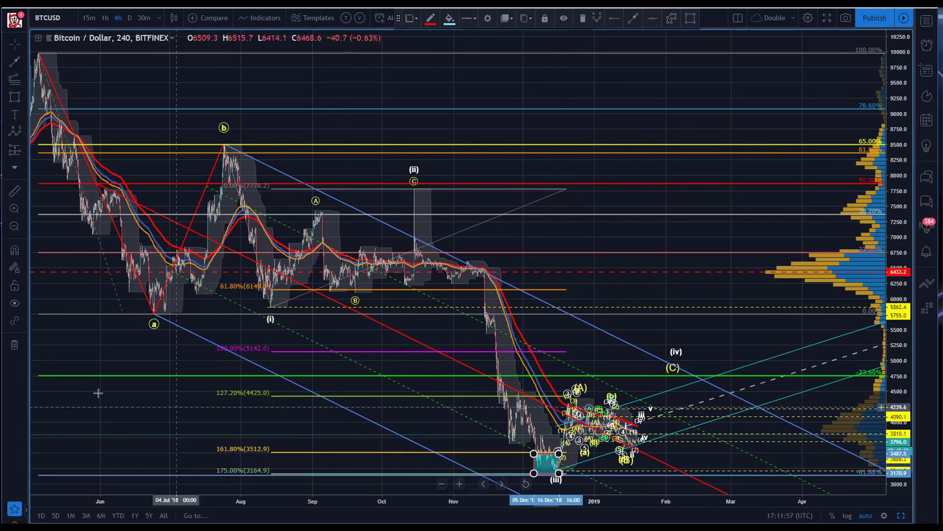
pyautogui.click(109, 400)
# Step: Draw a Fibonacci retracement from the wave b high at about 8514 to the wave (i) low at about 5862
pyautogui.click(499, 20)
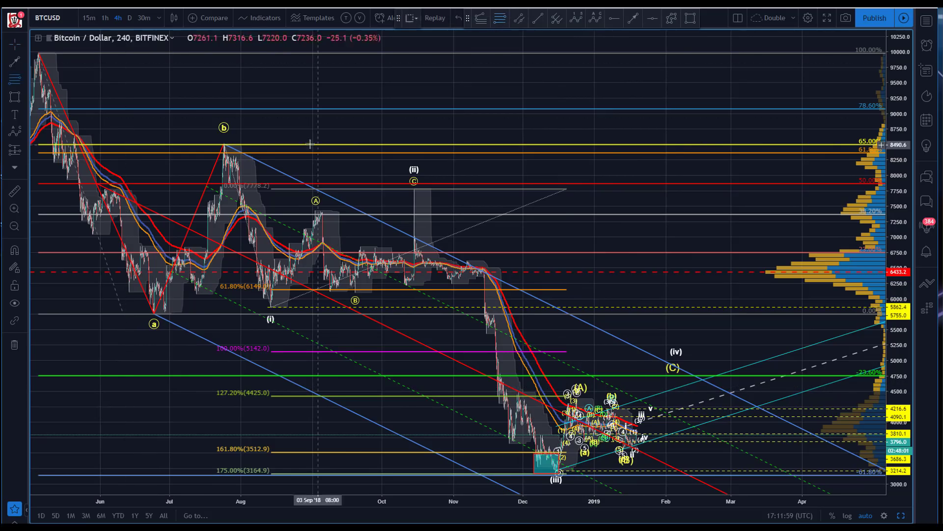
pyautogui.click(223, 144)
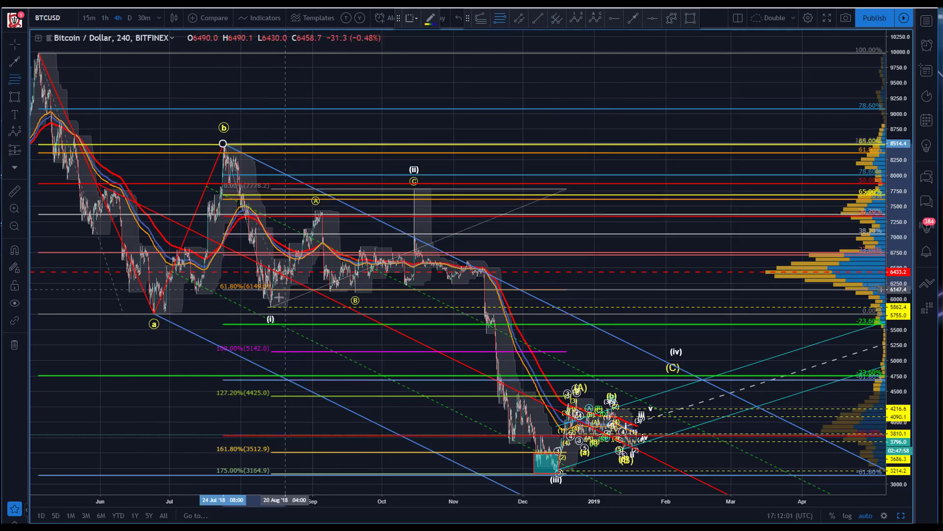
pyautogui.click(272, 307)
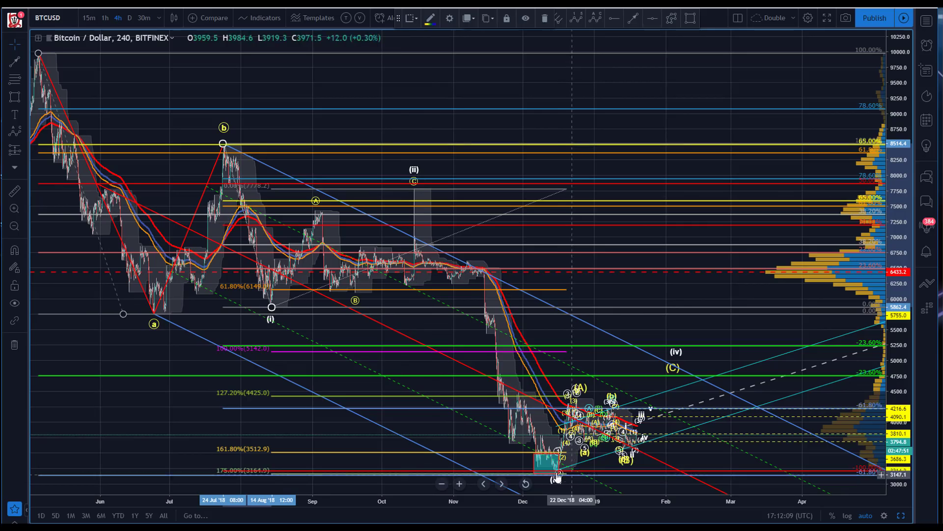
# Step: Trace a path from wave b through waves (i), (ii) and (iii) to the projected wave (iv), and discard it
pyautogui.moveTo(159, 359); pyautogui.dragTo(115, 344)
pyautogui.hscroll(-1, 210, 259)
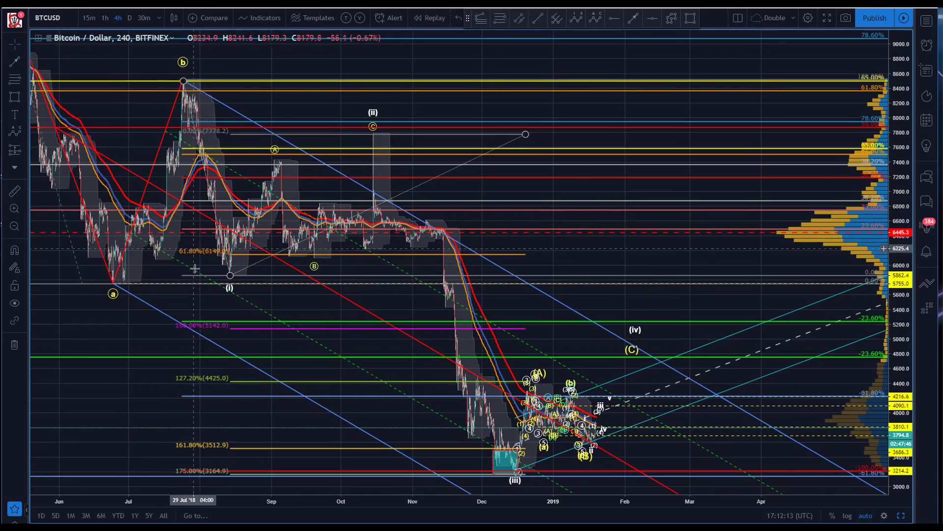
pyautogui.click(672, 19)
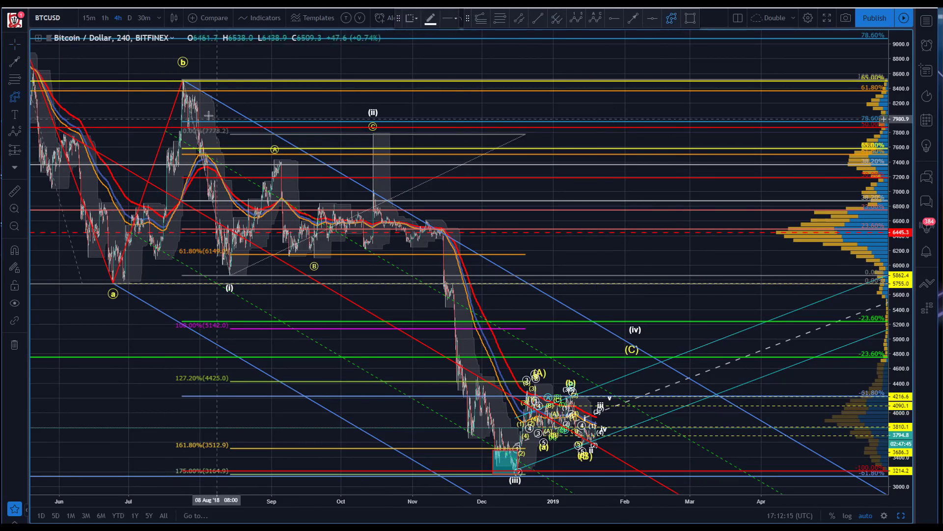
pyautogui.click(182, 83)
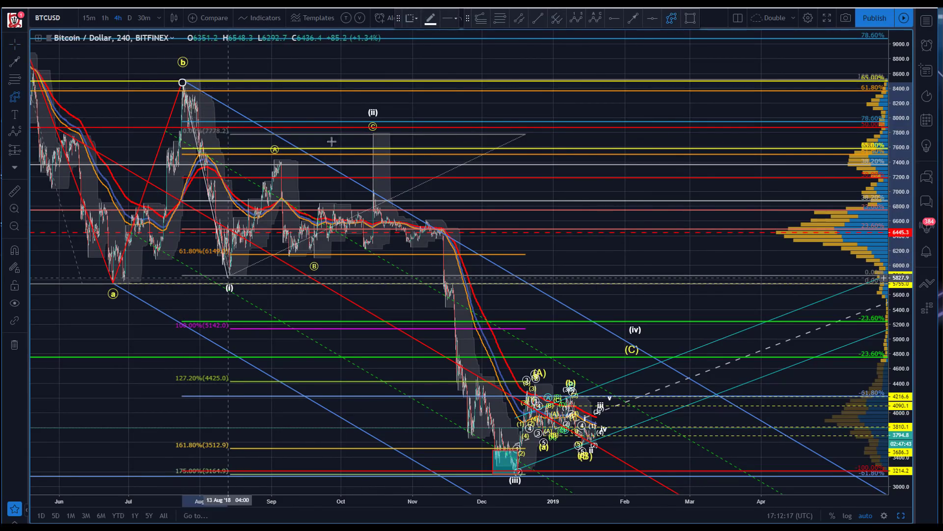
pyautogui.click(229, 277)
pyautogui.click(373, 135)
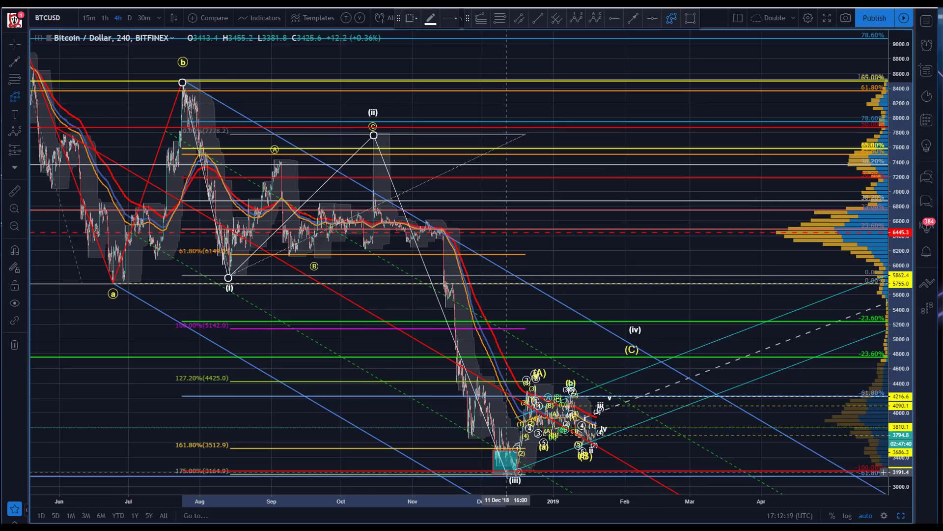
pyautogui.click(510, 476)
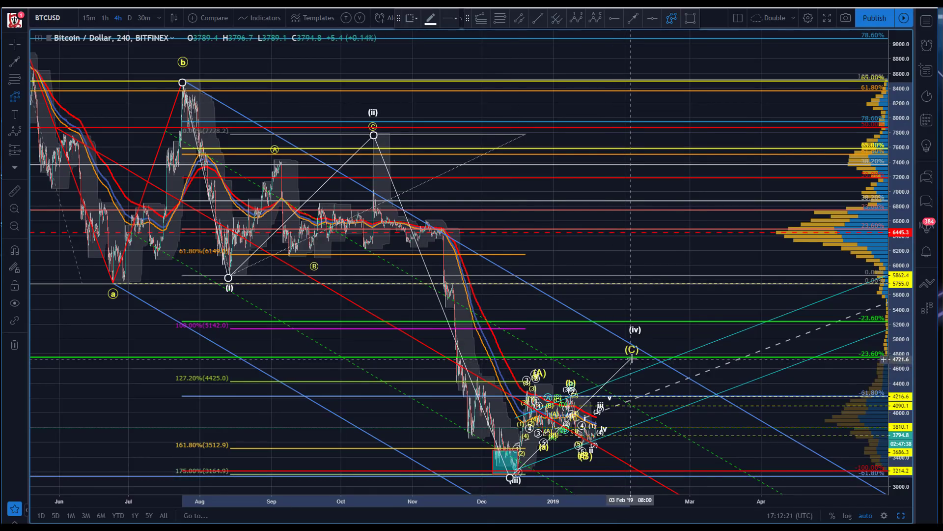
pyautogui.click(634, 356)
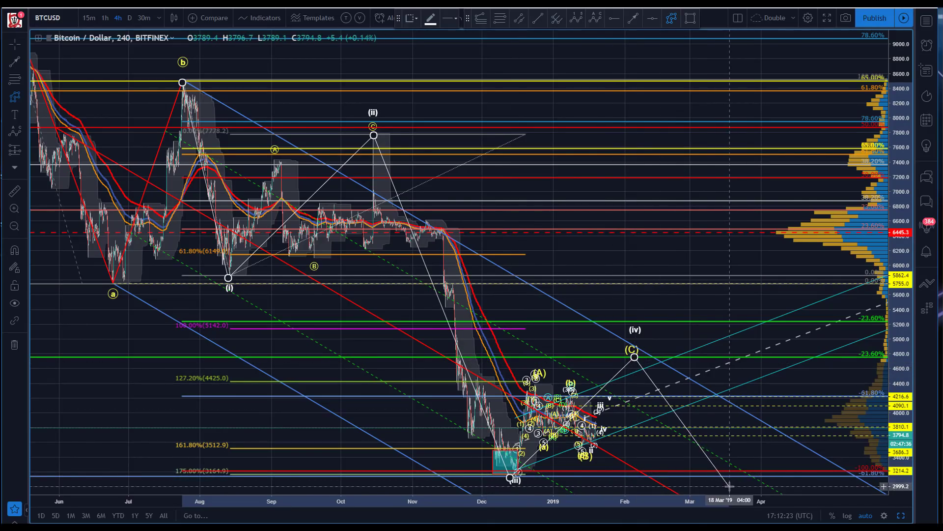
pyautogui.press('Escape')
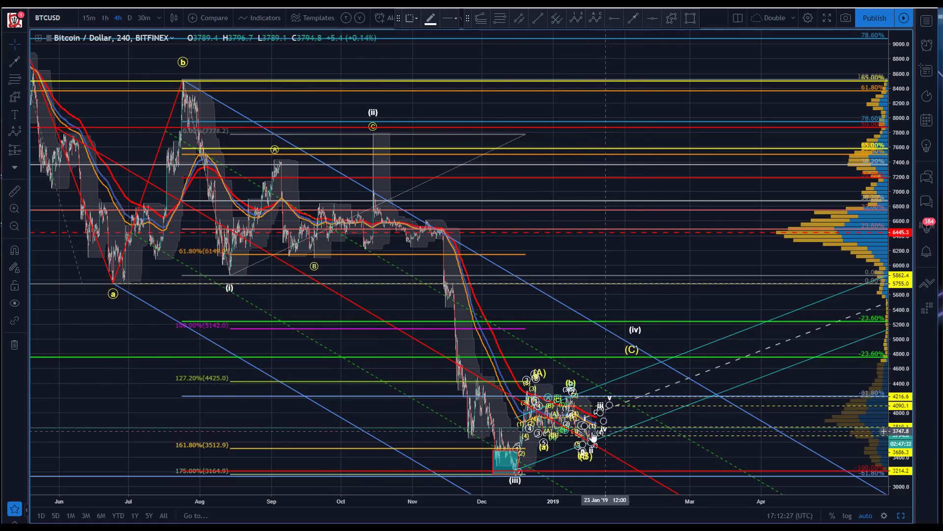
# Step: Delete the Fibonacci extension and the rectangle marking the wave (iii) target zone
pyautogui.click(525, 136)
pyautogui.press('Delete')
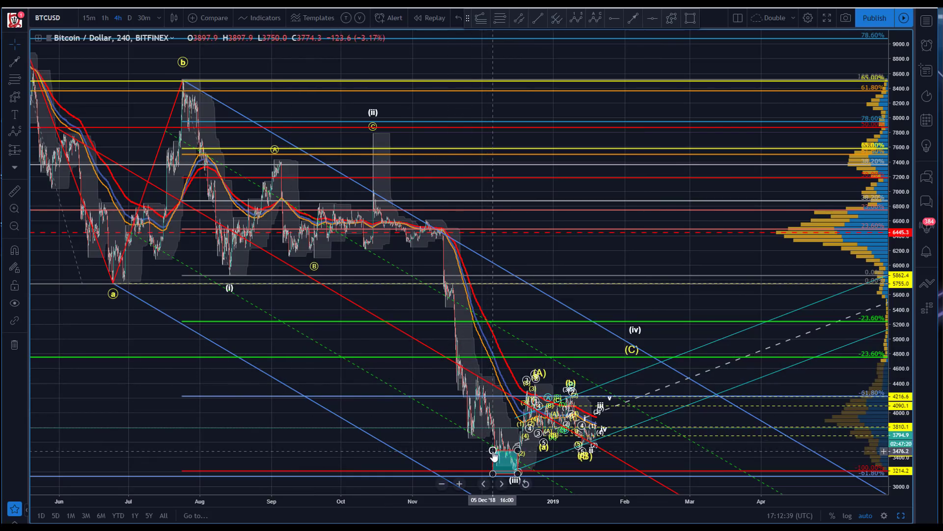
pyautogui.moveTo(493, 451); pyautogui.dragTo(476, 451)
pyautogui.press('Delete')
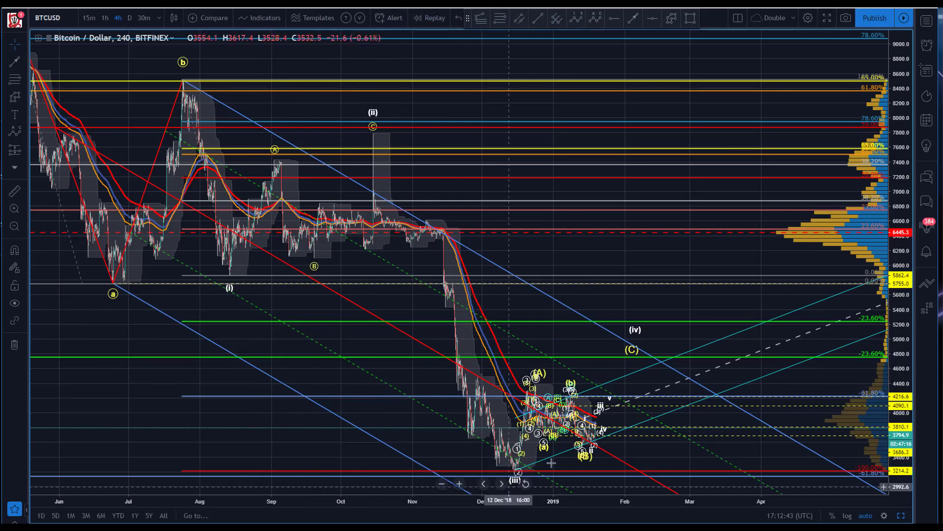
# Step: Delete both Fibonacci retracements: the one over waves b to (i) and the larger one starting at the May high
pyautogui.moveTo(718, 311); pyautogui.dragTo(702, 299)
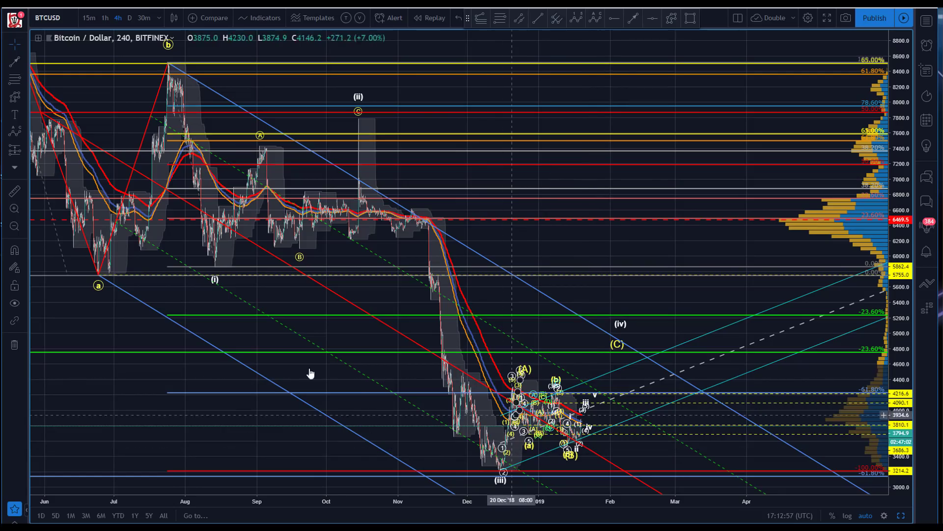
pyautogui.moveTo(123, 339); pyautogui.dragTo(141, 331)
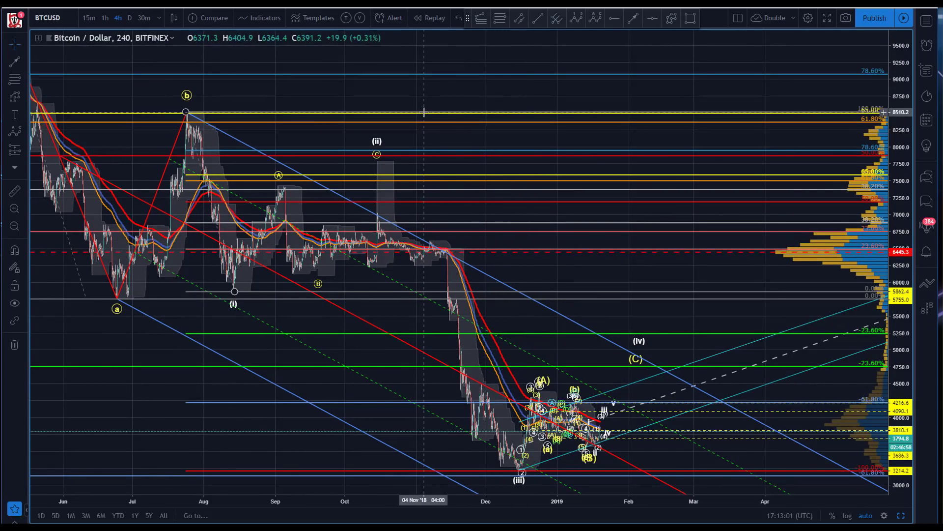
pyautogui.moveTo(425, 112); pyautogui.dragTo(429, 91)
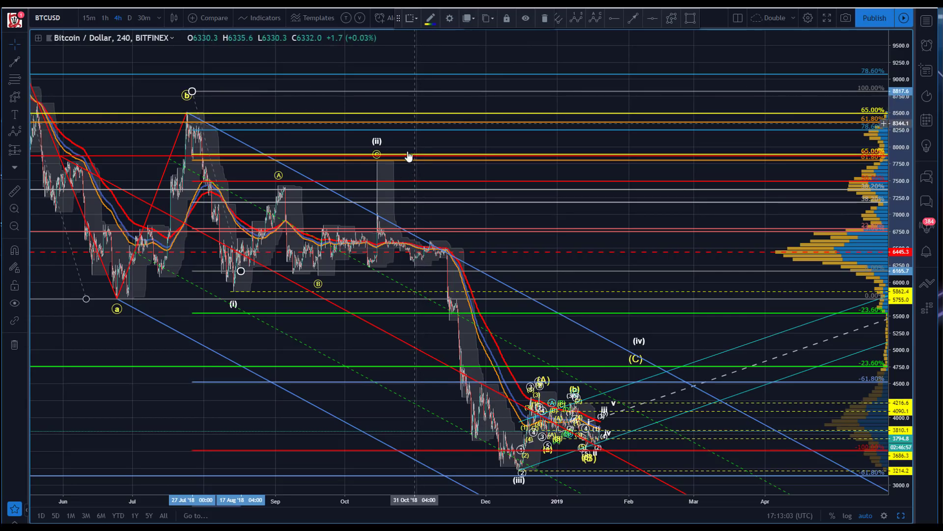
pyautogui.press('Delete')
pyautogui.click(238, 113)
pyautogui.press('Delete')
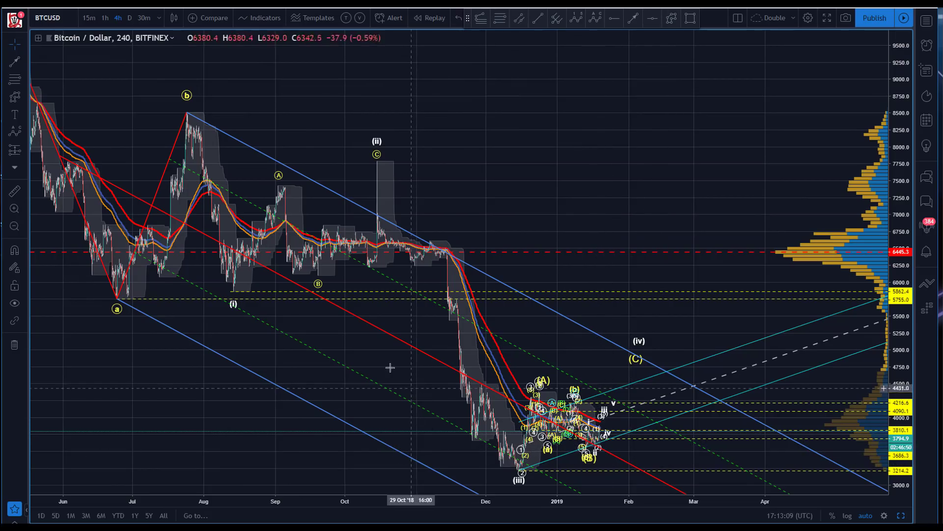
# Step: Draw a Fibonacci retracement from the wave (ii) high at about 7787 to the wave (iii) low at about 3218
pyautogui.moveTo(563, 148); pyautogui.dragTo(531, 123)
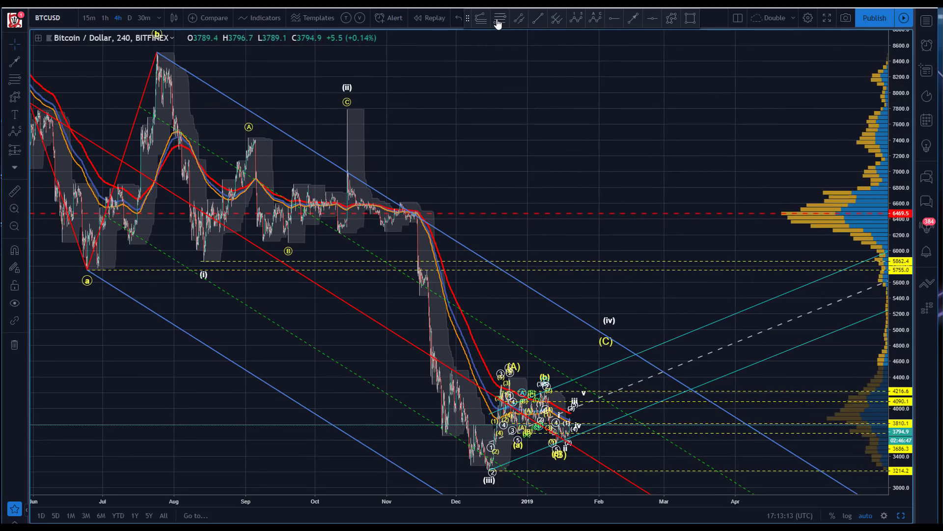
pyautogui.click(341, 109)
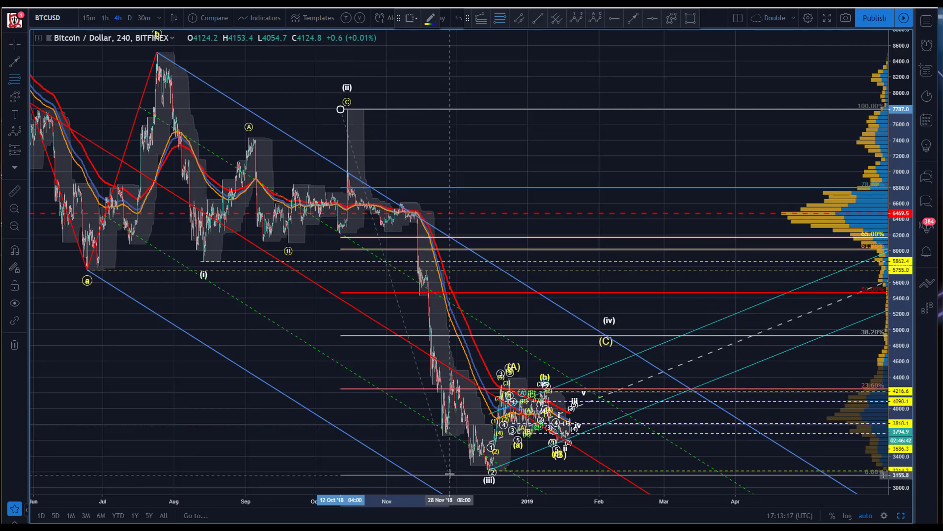
pyautogui.click(451, 470)
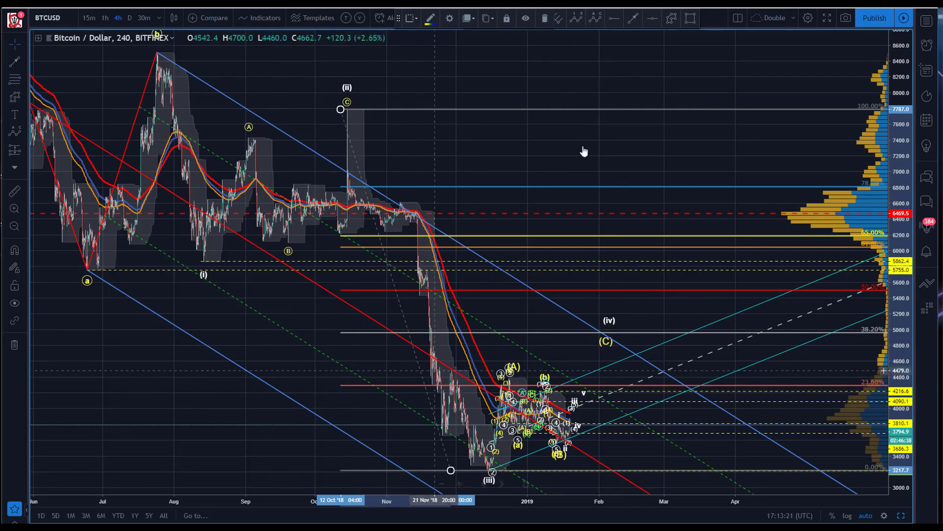
pyautogui.click(672, 19)
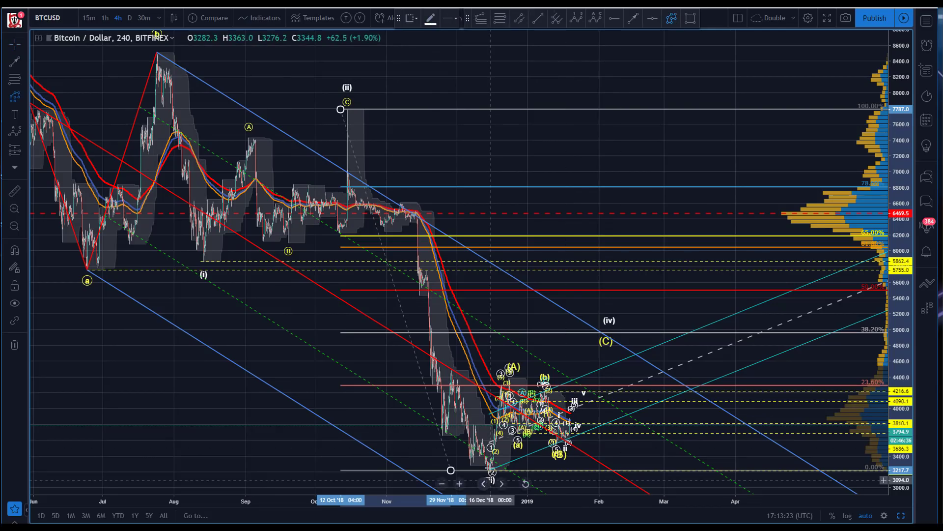
pyautogui.click(783, 141)
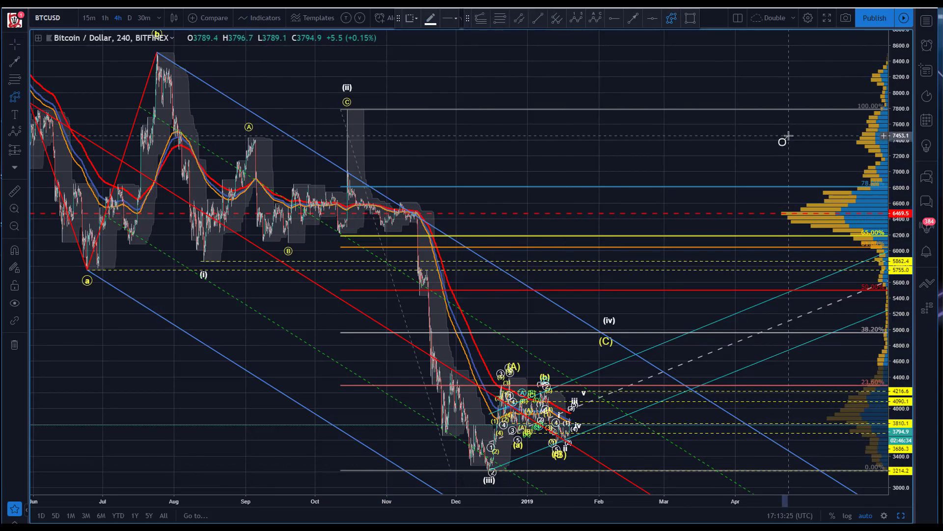
pyautogui.moveTo(904, 114); pyautogui.dragTo(904, 133)
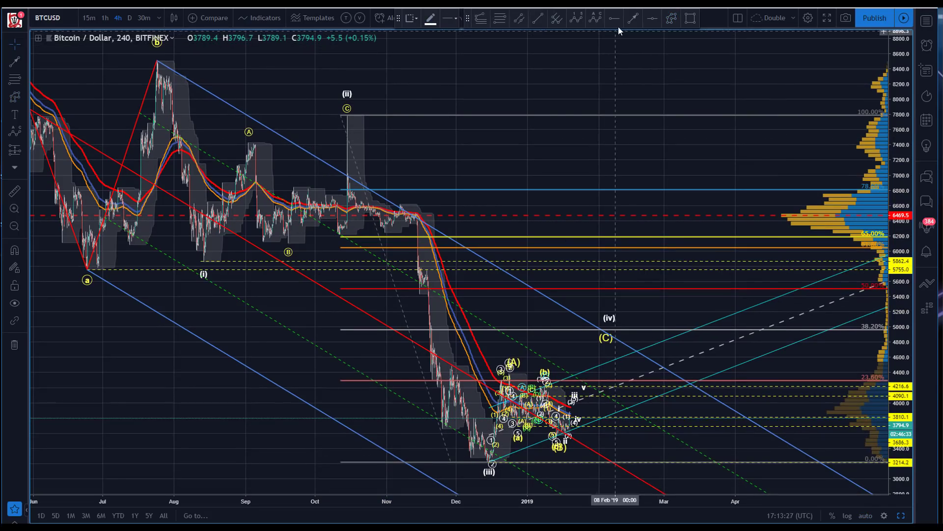
# Step: Trace a path from the wave (iii) low through (A) and (B) to the wave (iv) target near the 38.2% level, and discard it
pyautogui.click(672, 19)
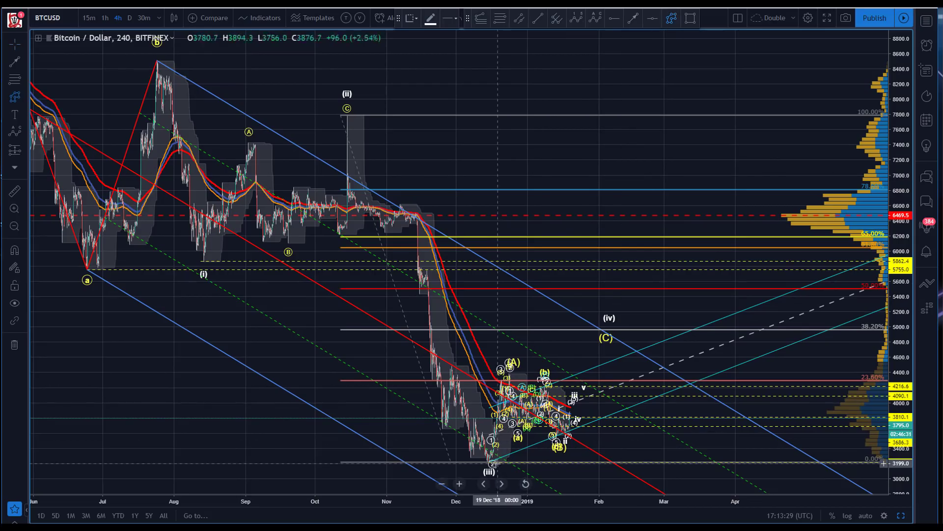
pyautogui.click(506, 367)
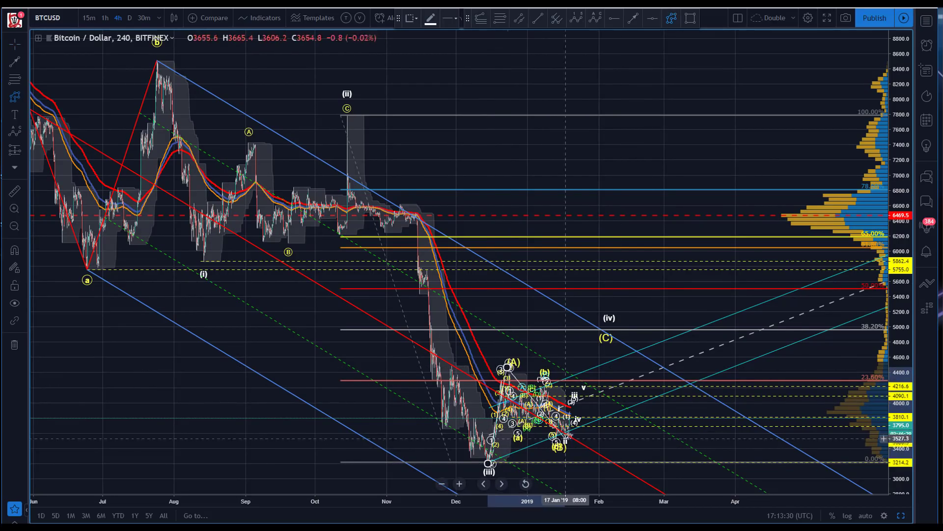
pyautogui.click(566, 437)
pyautogui.click(608, 331)
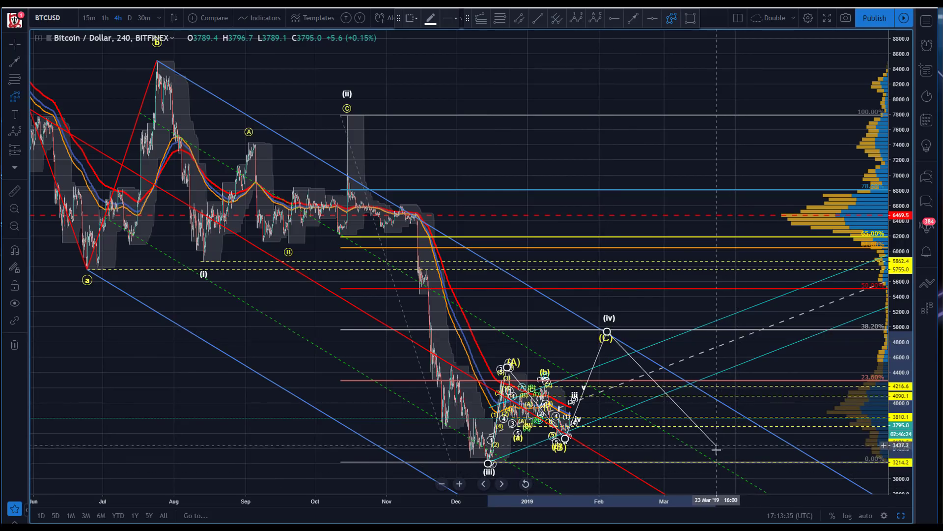
pyautogui.press('Escape')
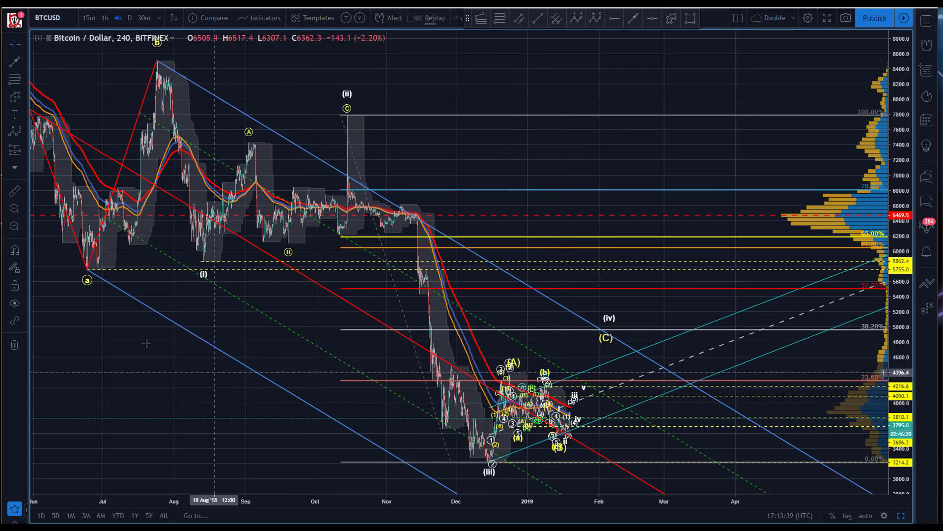
# Step: Switch the chart to the 30-minute interval and rescale the price axis to show the moves from wave (iii) to wave (B)
pyautogui.click(144, 19)
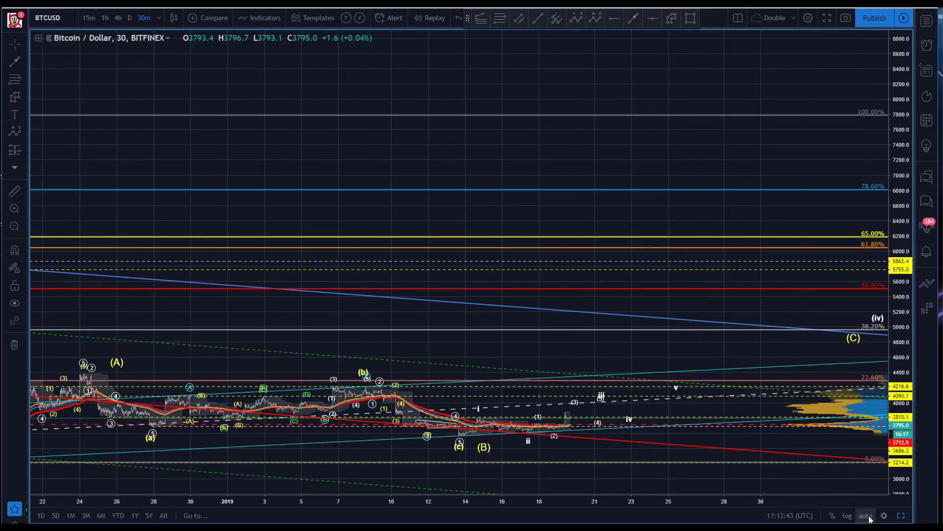
pyautogui.click(868, 516)
pyautogui.moveTo(507, 228); pyautogui.dragTo(554, 219)
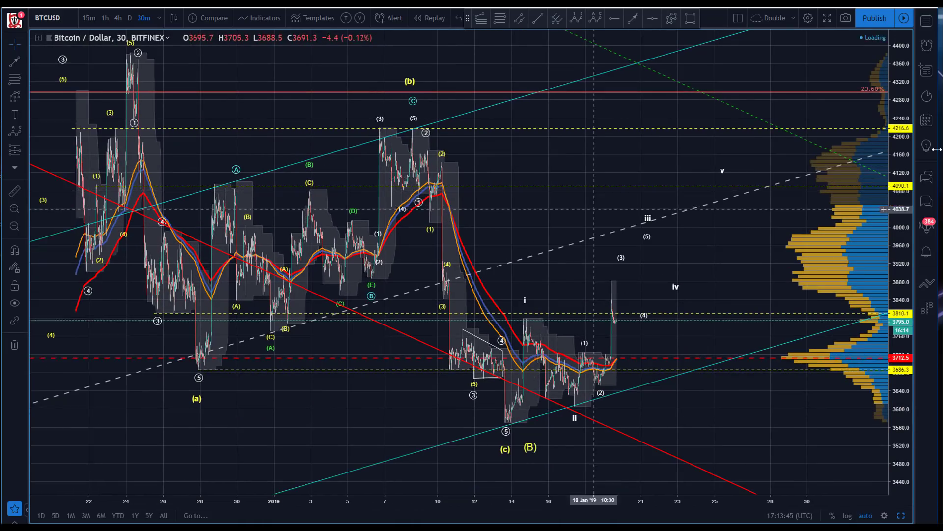
pyautogui.moveTo(908, 93); pyautogui.dragTo(908, 122)
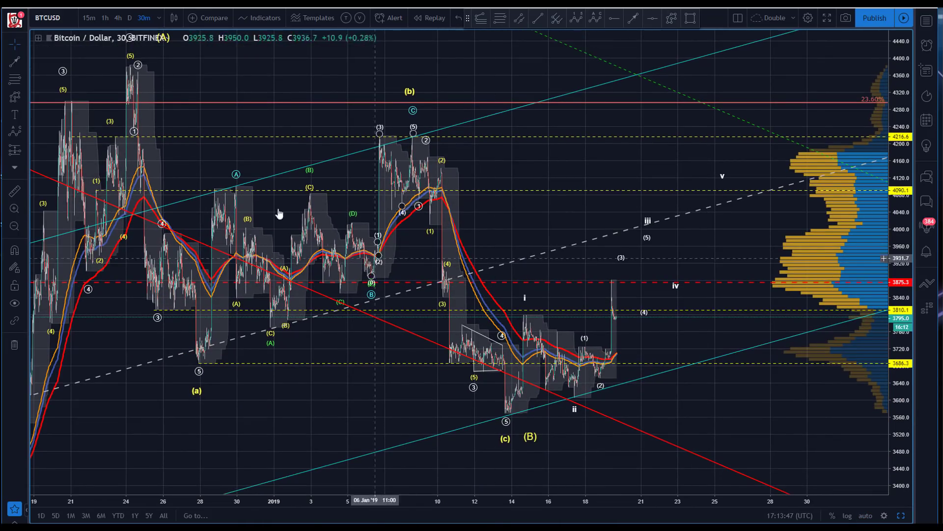
pyautogui.scroll(-5, 520, 500)
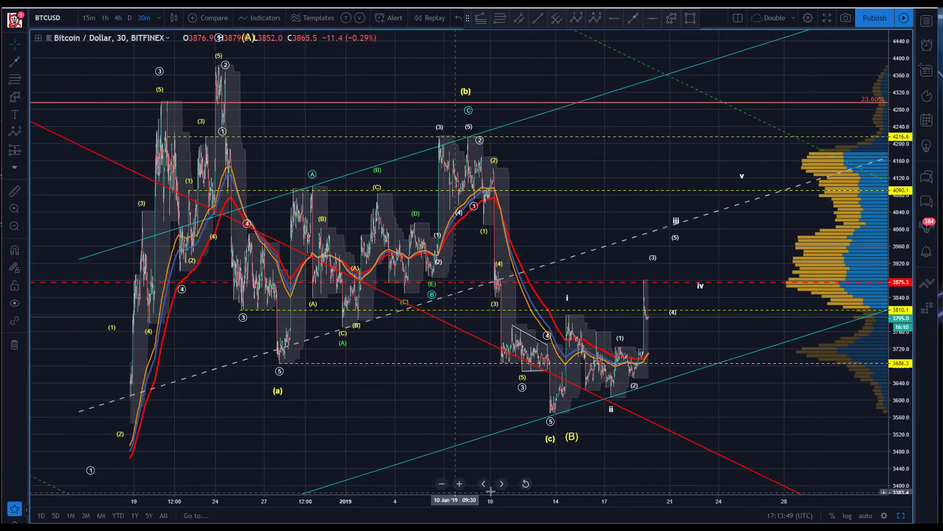
pyautogui.moveTo(906, 66); pyautogui.dragTo(906, 221)
pyautogui.moveTo(190, 78); pyautogui.dragTo(155, 57)
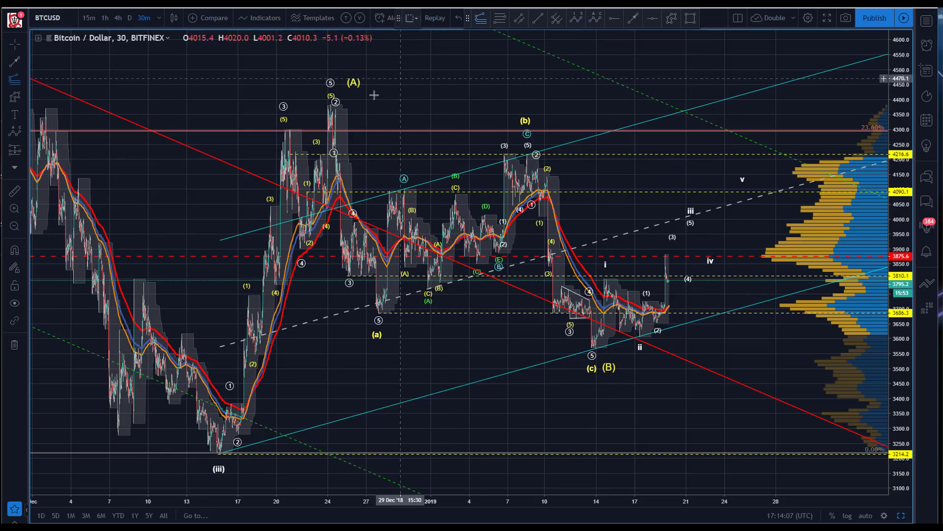
# Step: Draw a Fibonacci extension from the wave (A) high at about 4382 to the wave (a) low at about 3686 and the wave (b) level at about 4222
pyautogui.click(324, 105)
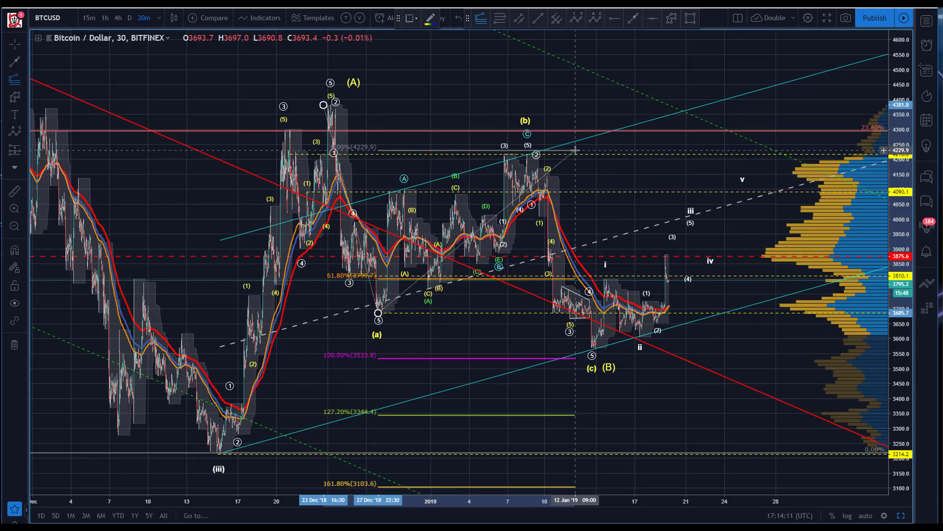
pyautogui.click(611, 153)
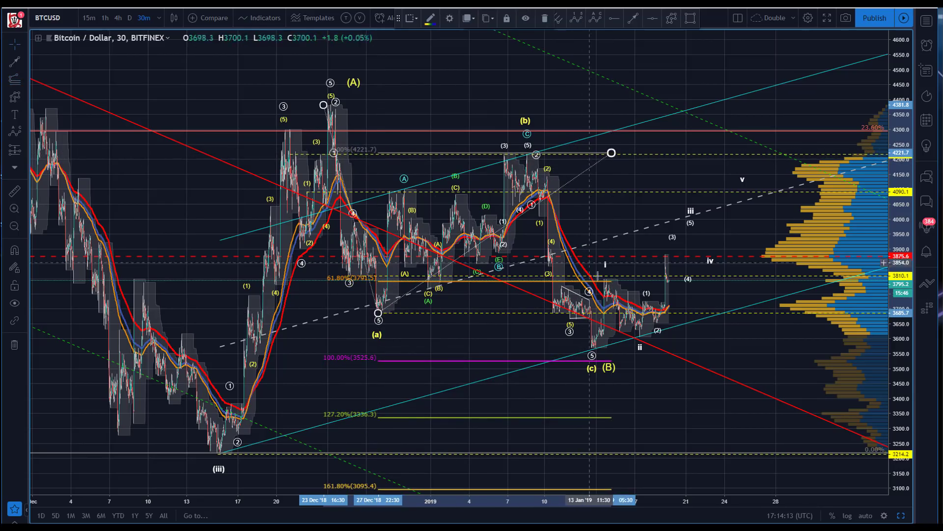
pyautogui.click(581, 352)
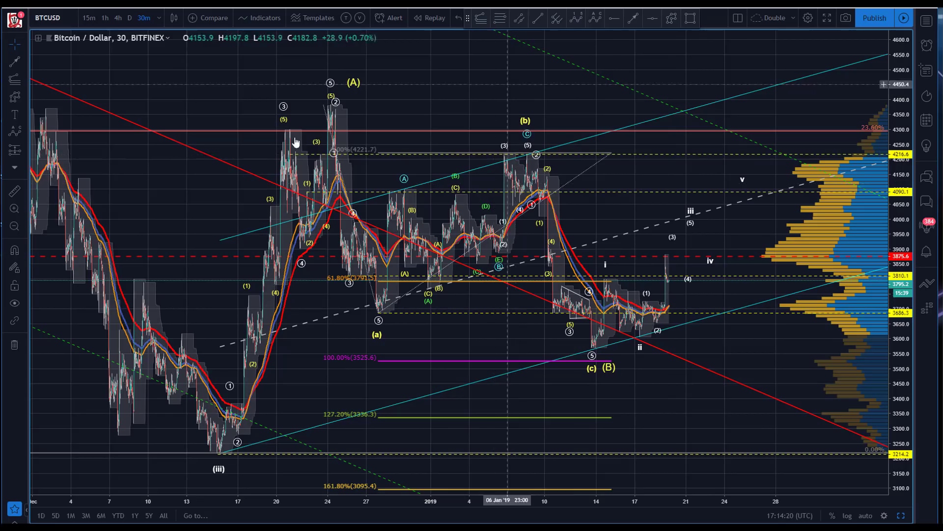
# Step: Draw a descending trend line from the wave i high at about 3813 down to about 3691, above wave (2)
pyautogui.click(540, 20)
pyautogui.click(602, 275)
pyautogui.click(667, 311)
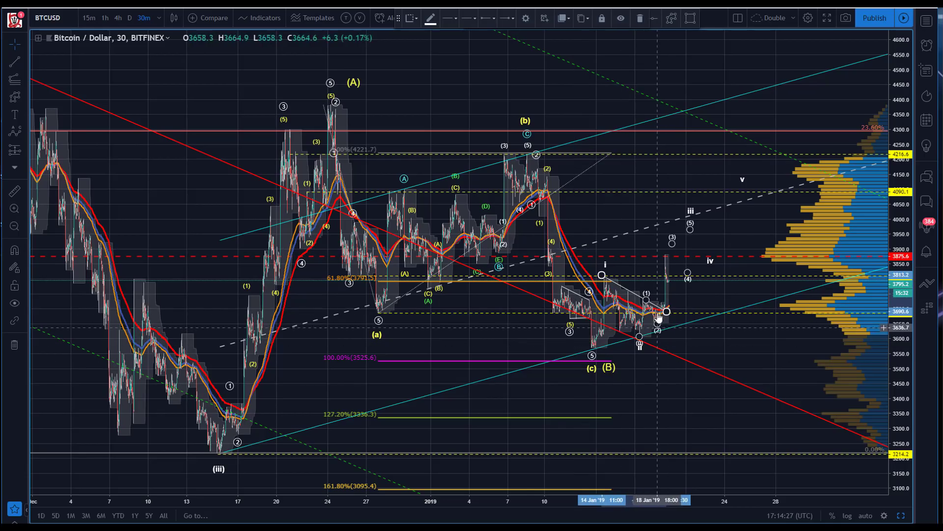
pyautogui.click(633, 401)
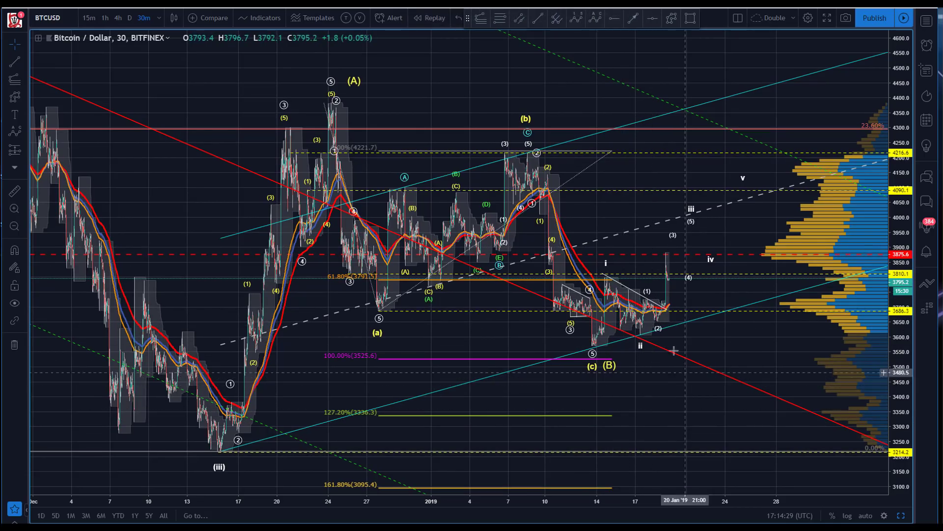
# Step: Trace a dashed arrow from about 3730 near wave (1) down to about 3439, and discard it
pyautogui.moveTo(462, 81); pyautogui.dragTo(405, 76)
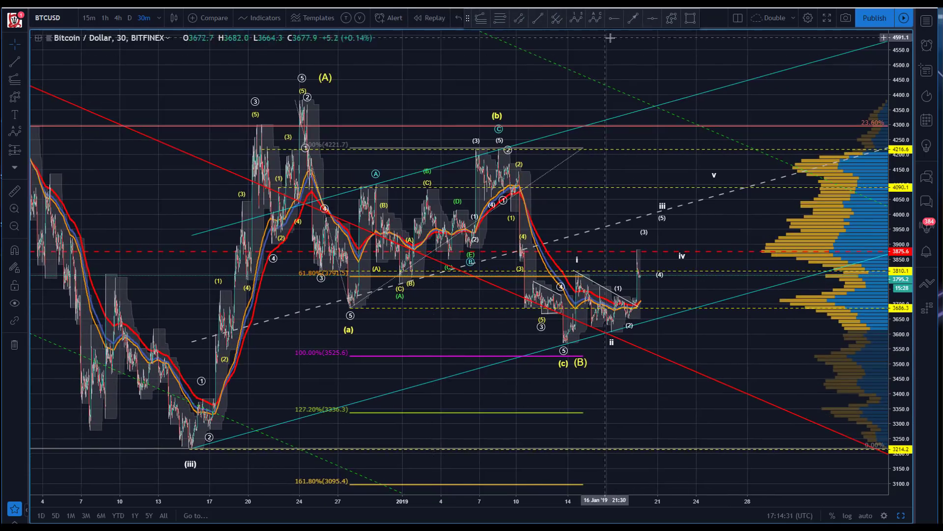
pyautogui.click(635, 19)
pyautogui.click(623, 308)
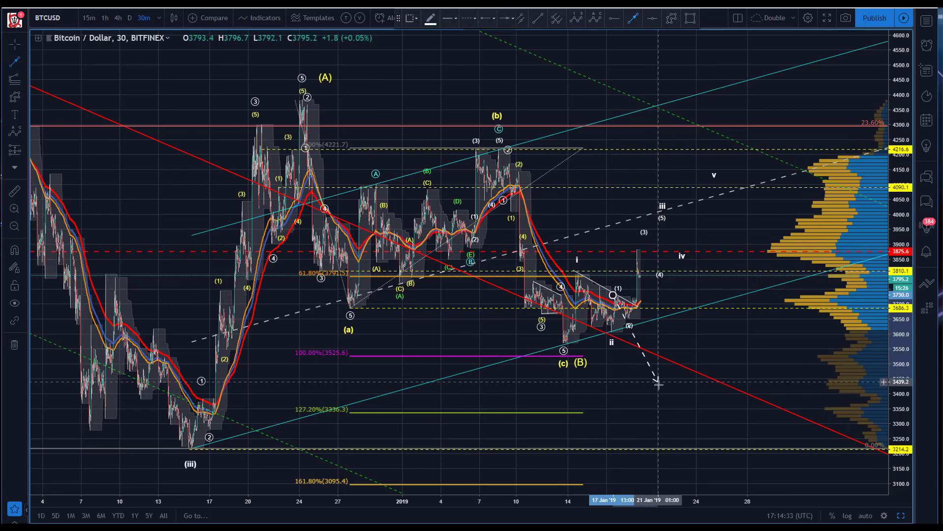
pyautogui.press('Escape')
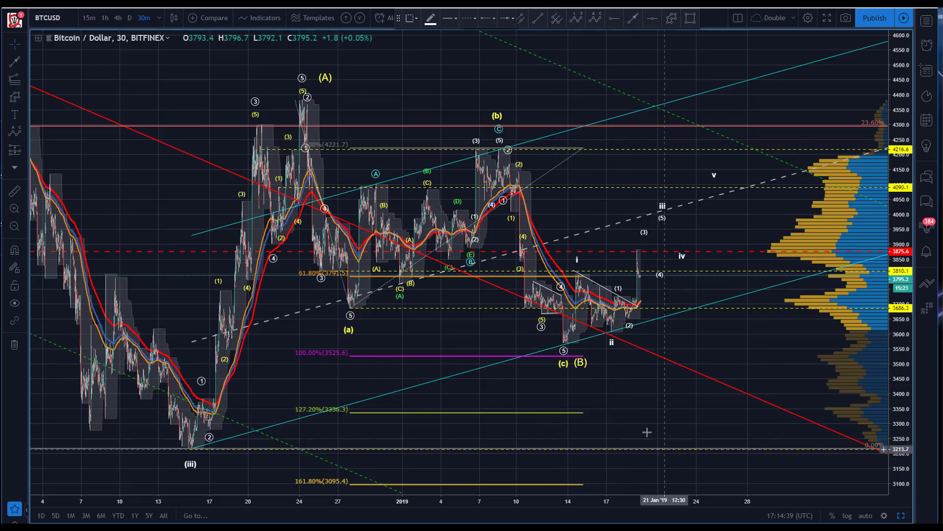
# Step: Delete the large descending pitchfork with the red median line that passes below wave ii
pyautogui.moveTo(634, 350); pyautogui.dragTo(646, 342)
pyautogui.click(617, 368)
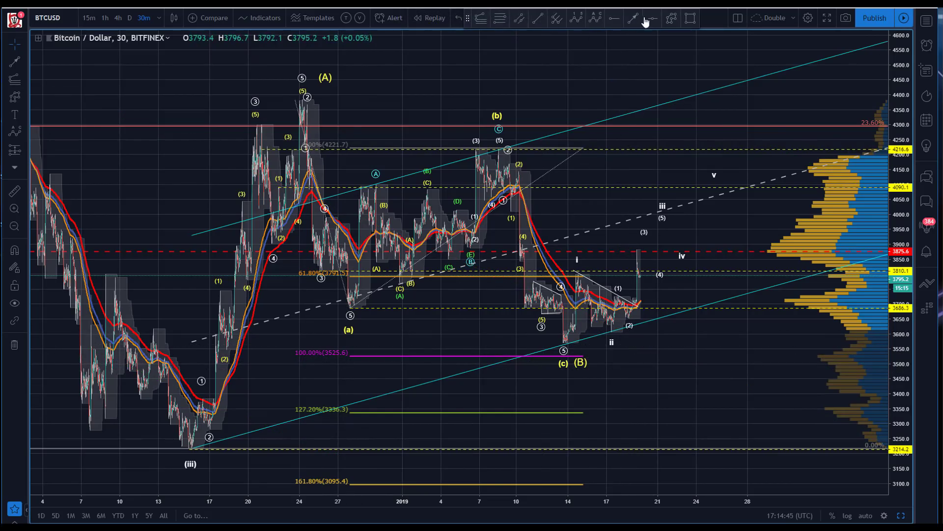
# Step: Draw a path from the wave (A) high through the wave (a) low and the wave (b) high to the wave (c) low
pyautogui.click(670, 18)
pyautogui.click(302, 99)
pyautogui.click(348, 308)
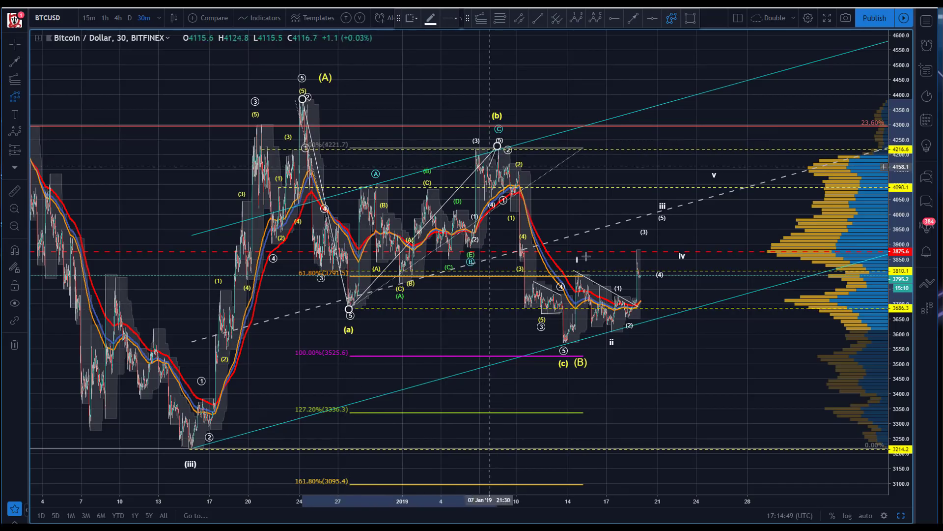
pyautogui.click(497, 146)
pyautogui.click(568, 342)
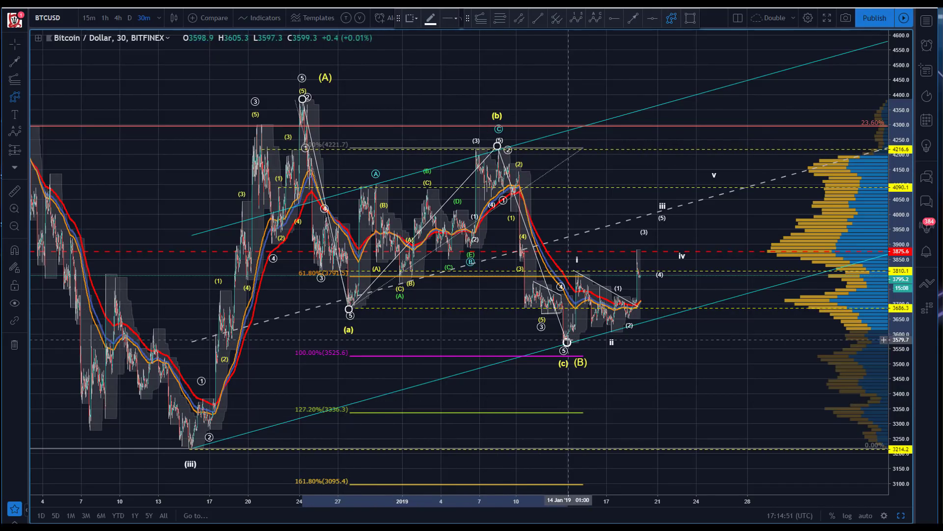
pyautogui.doubleClick(568, 340)
pyautogui.click(501, 317)
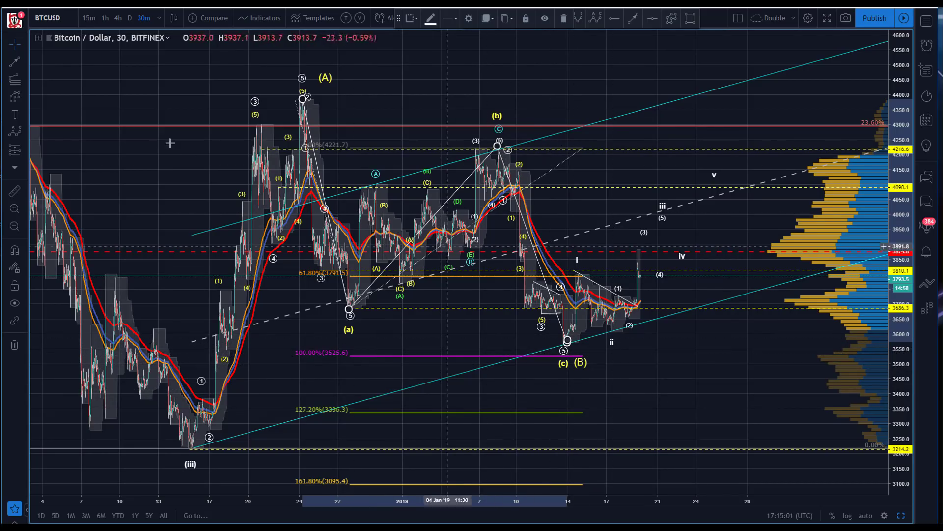
pyautogui.click(154, 85)
# Step: Draw a pitchfork from the wave (A) high at about 4387 through the wave (a) low at about 3684 and the wave (b) high at about 4223
pyautogui.click(561, 20)
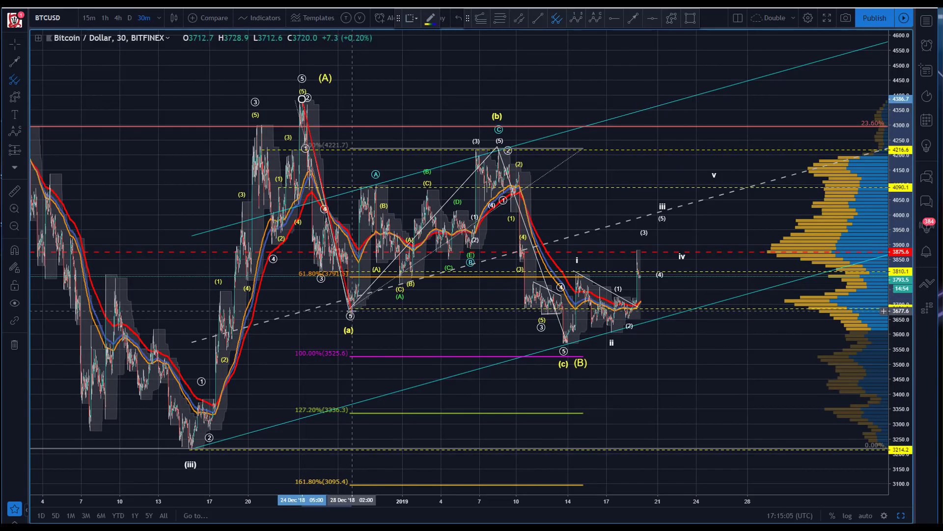
pyautogui.click(348, 309)
pyautogui.click(496, 147)
pyautogui.rightClick(496, 147)
pyautogui.click(539, 352)
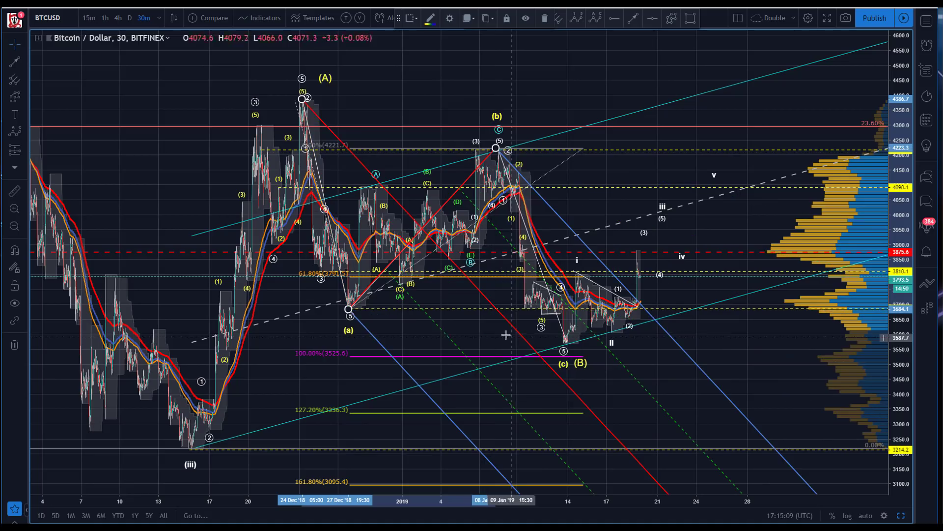
pyautogui.click(152, 101)
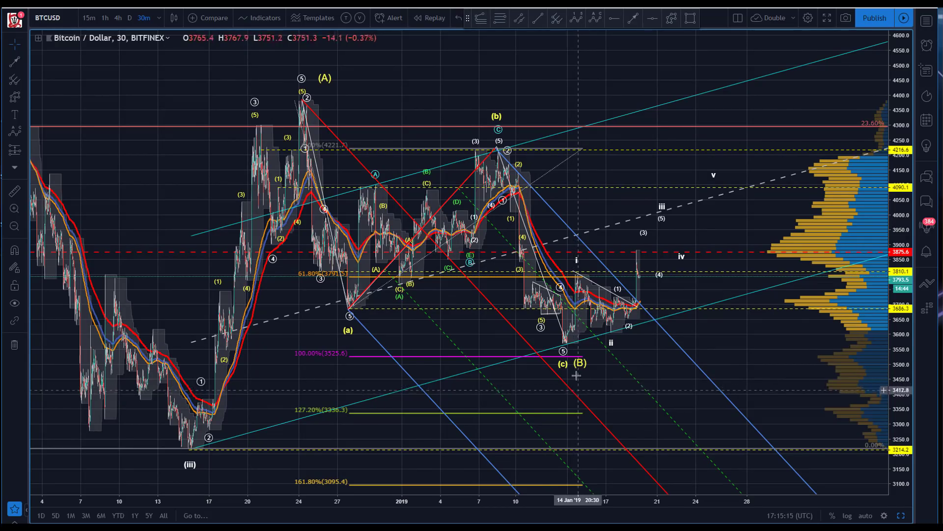
# Step: Trace an arrow from the wave (c) low at about 3549 up to the wave (b) high, and discard it
pyautogui.click(562, 346)
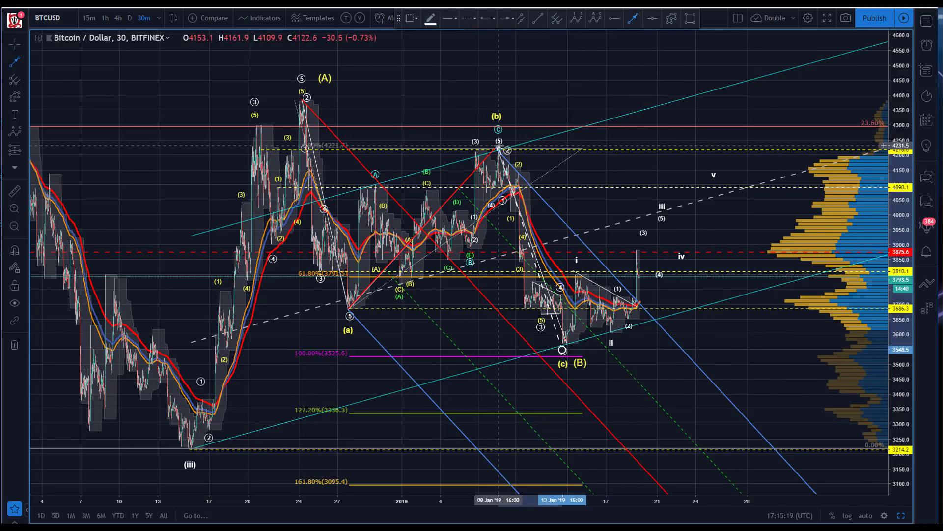
pyautogui.press('Escape')
pyautogui.moveTo(467, 73); pyautogui.dragTo(404, 76)
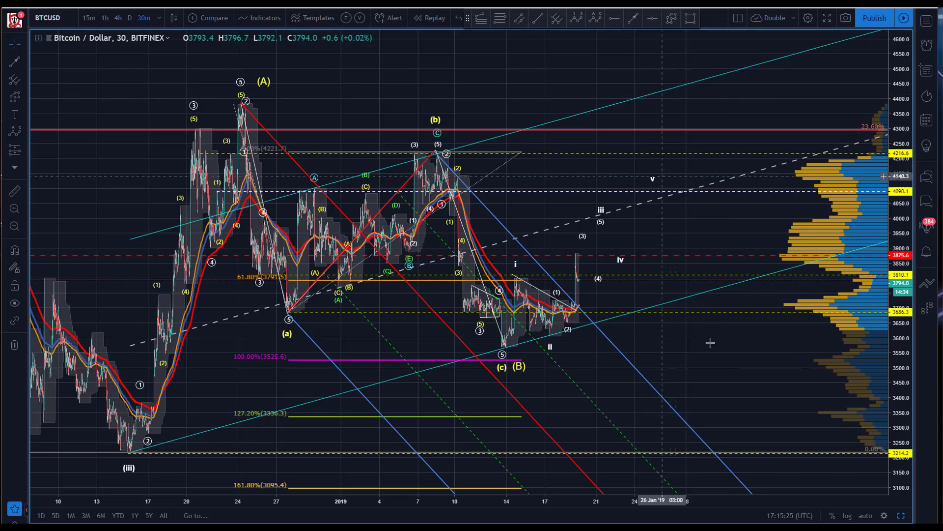
pyautogui.moveTo(748, 338); pyautogui.dragTo(765, 331)
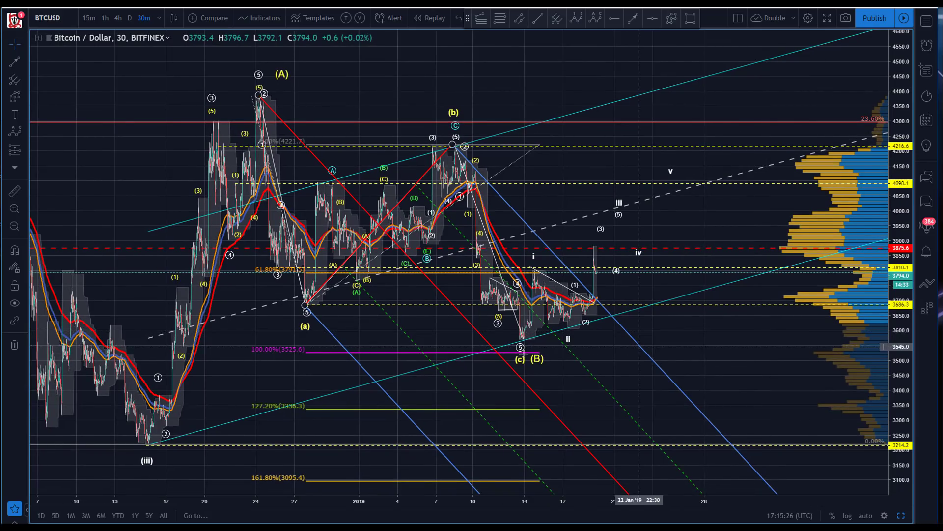
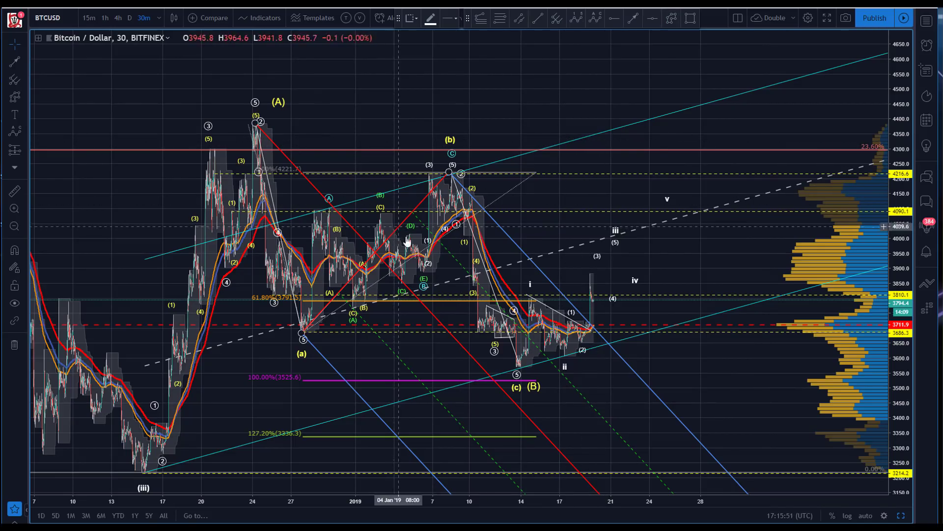
# Step: Delete the Fibonacci extension, the descending pitchfork, the trend line sloping down from wave i, and the path linking waves (A), (a), (b) and (c)
pyautogui.click(513, 188)
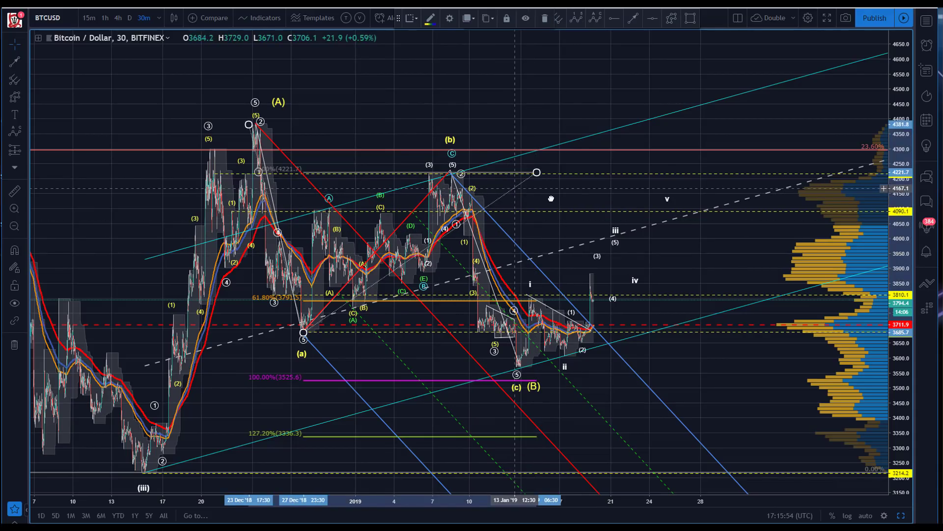
pyautogui.press('Delete')
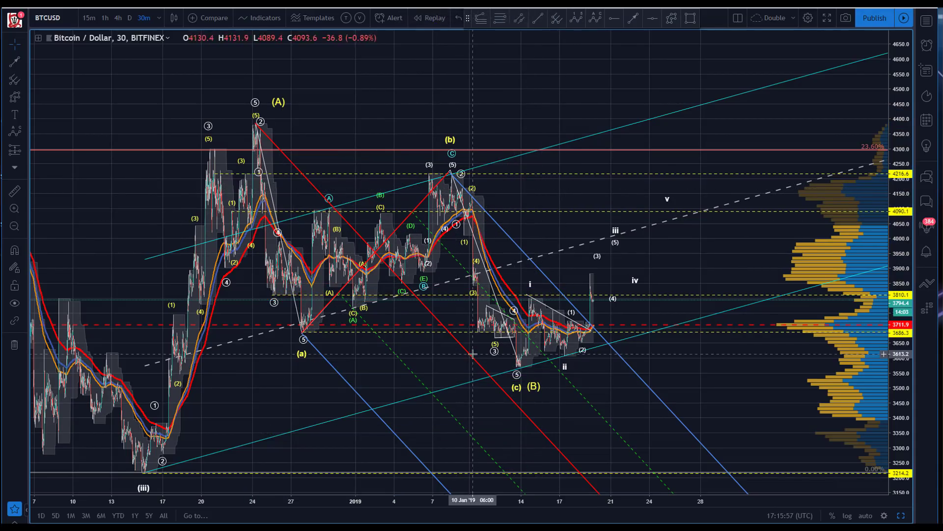
pyautogui.click(469, 359)
pyautogui.press('Delete')
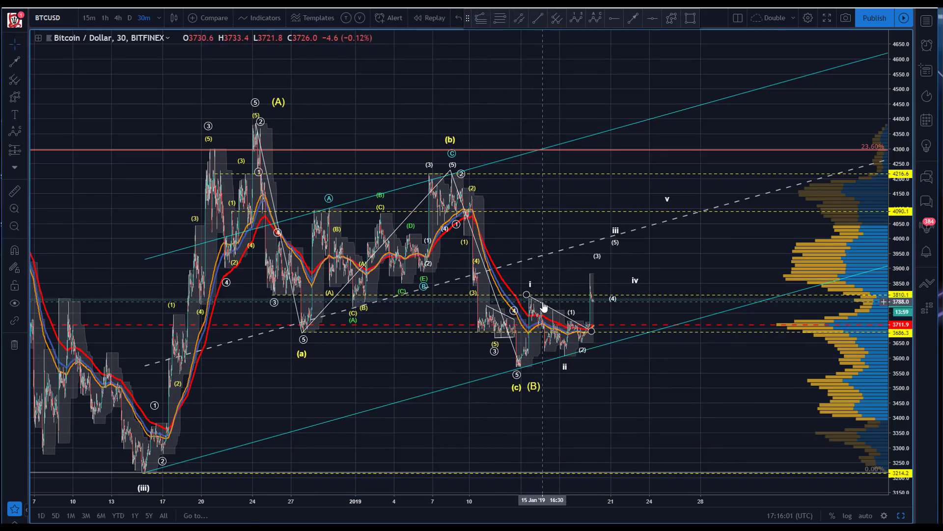
pyautogui.press('Delete')
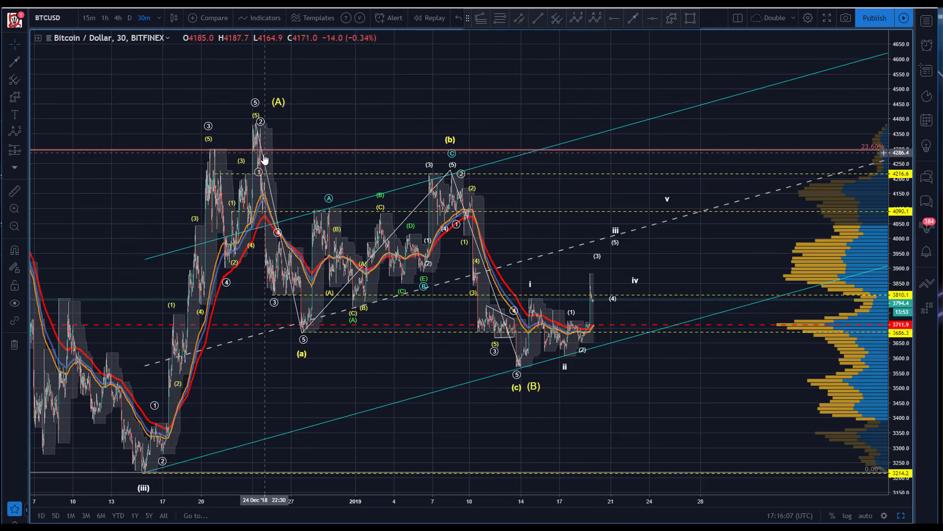
pyautogui.press('Delete')
# Step: Draw a dashed arrow from the wave i high down to about 3390, and shift its start to wave (1) at about 3735
pyautogui.moveTo(386, 505); pyautogui.dragTo(312, 501)
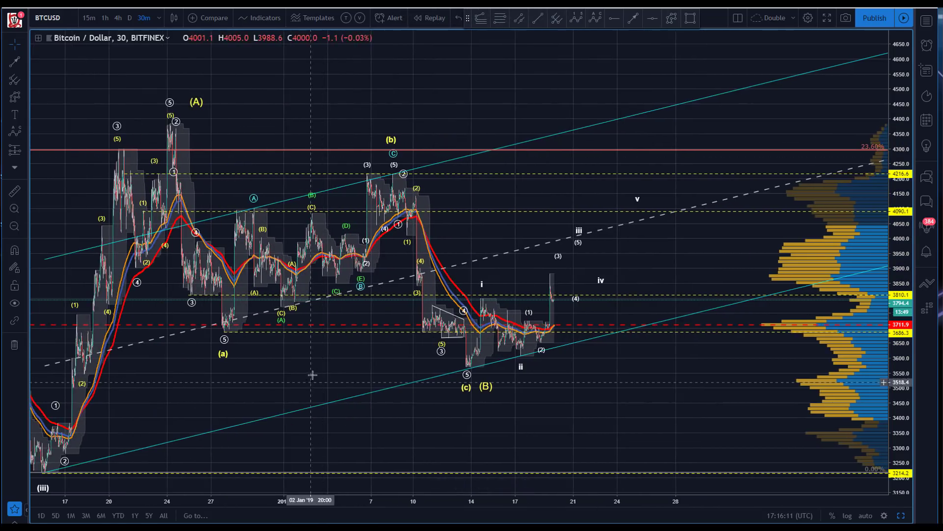
pyautogui.moveTo(322, 374); pyautogui.dragTo(441, 338)
pyautogui.moveTo(900, 237); pyautogui.dragTo(900, 178)
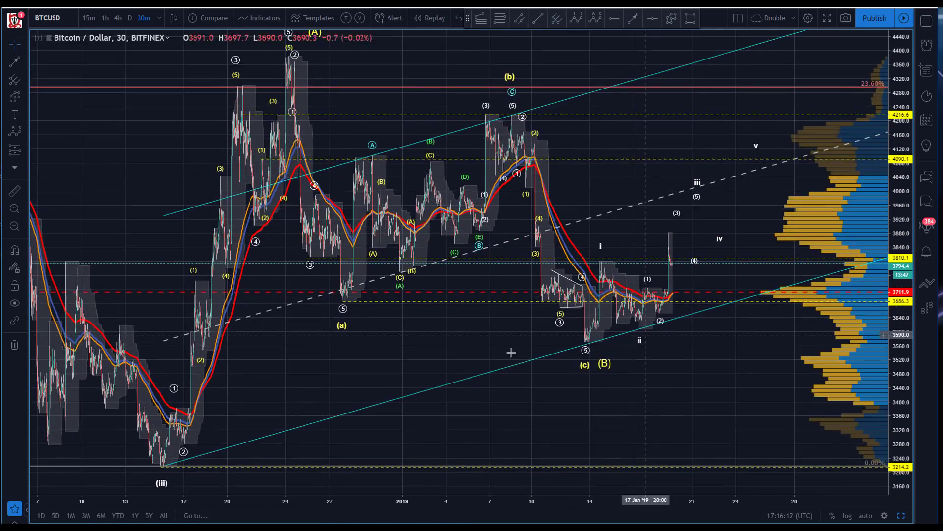
pyautogui.moveTo(444, 347); pyautogui.dragTo(401, 374)
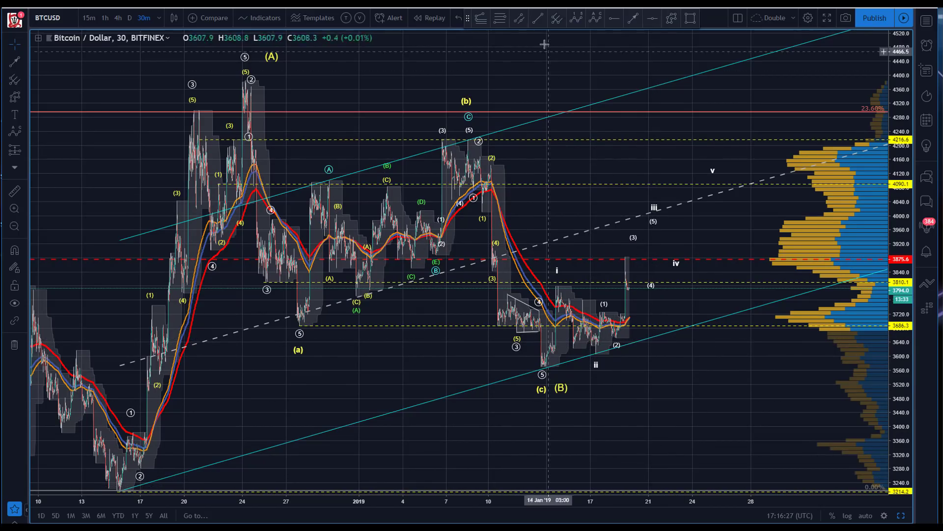
pyautogui.click(633, 19)
pyautogui.moveTo(557, 289); pyautogui.dragTo(629, 422)
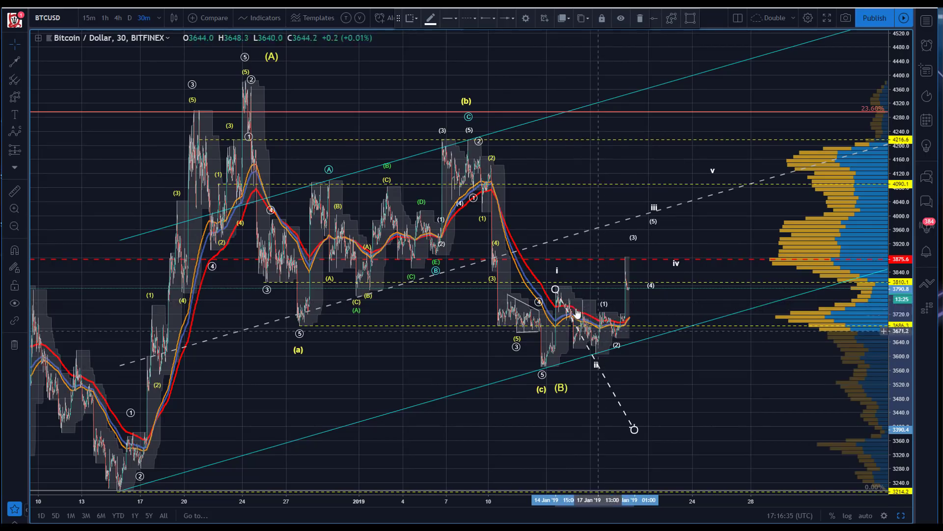
pyautogui.moveTo(555, 289); pyautogui.dragTo(602, 309)
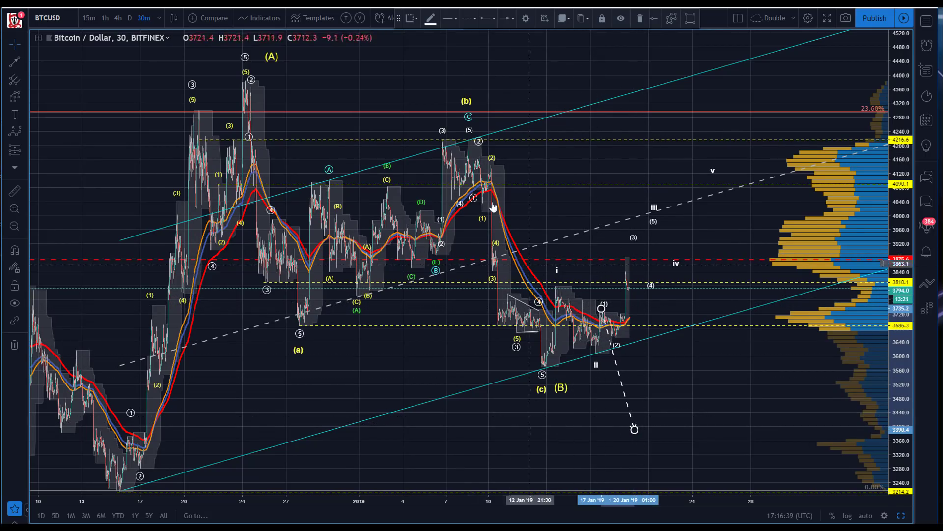
# Step: Draw a second dashed arrow from the wave (b) high at about 4222 down to about 3361, and discard both arrows
pyautogui.click(514, 53)
pyautogui.moveTo(466, 137); pyautogui.dragTo(627, 437)
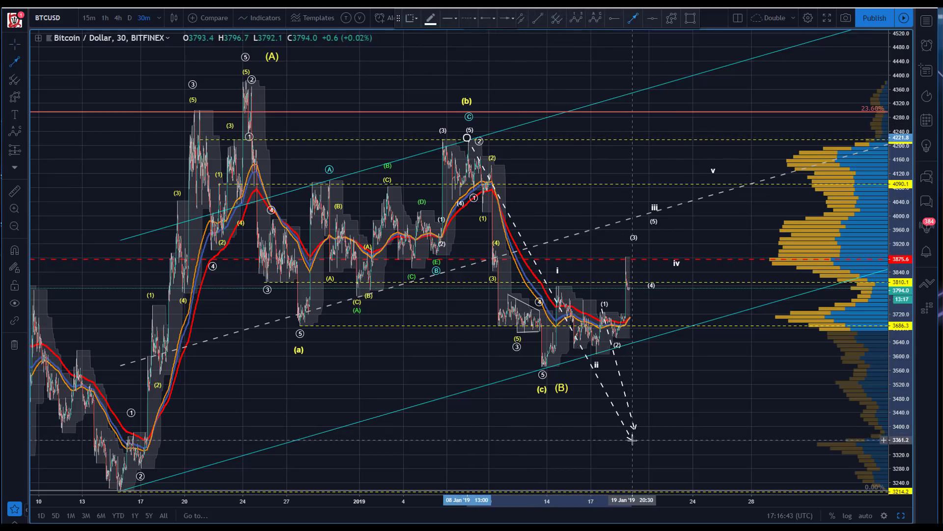
pyautogui.hotkey('ctrl', 'z')
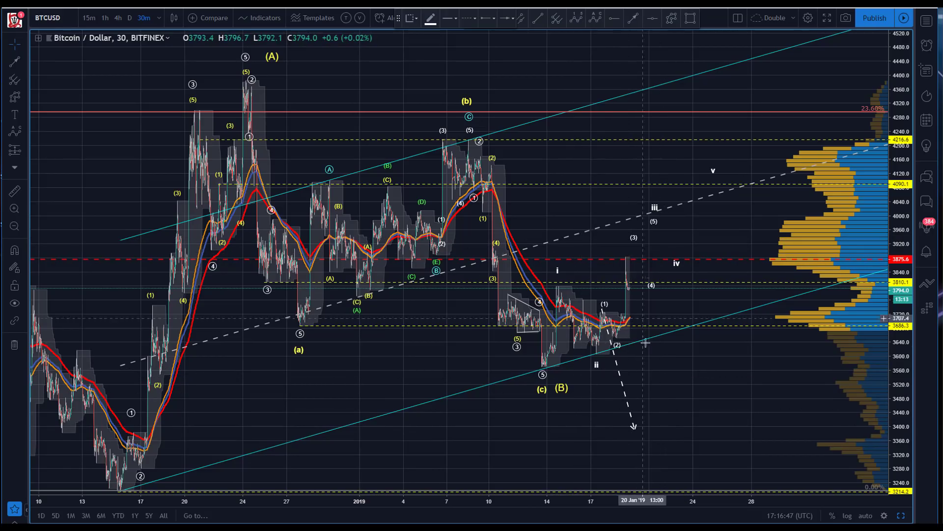
pyautogui.moveTo(618, 372); pyautogui.dragTo(643, 369)
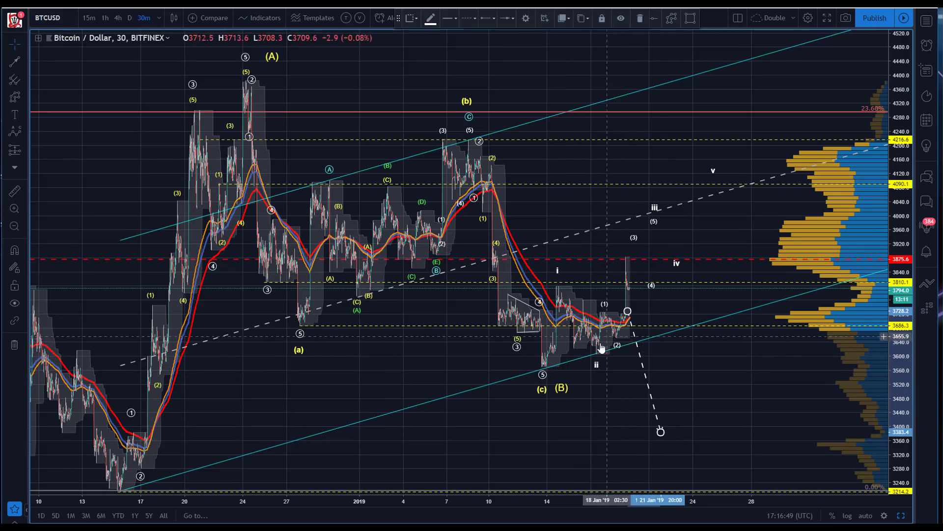
pyautogui.press('Delete')
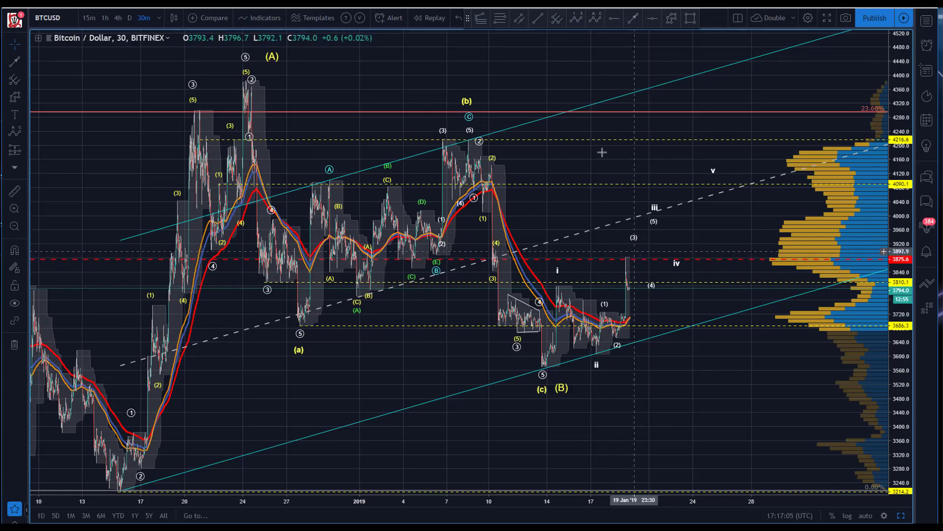
# Step: Trace a path from the wave (b) high through circled 1, circled 2, the (c) low and wave iii to a lower low, and discard it
pyautogui.click(672, 18)
pyautogui.click(469, 140)
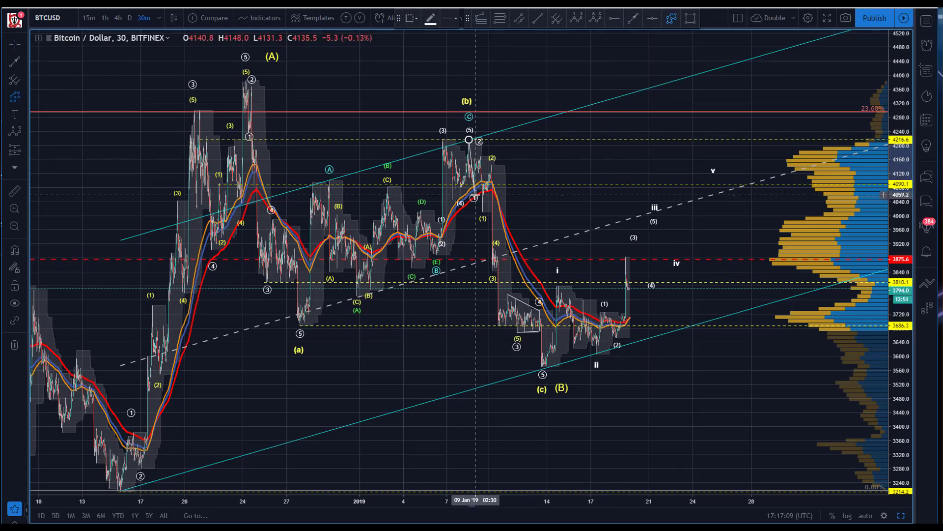
pyautogui.click(481, 155)
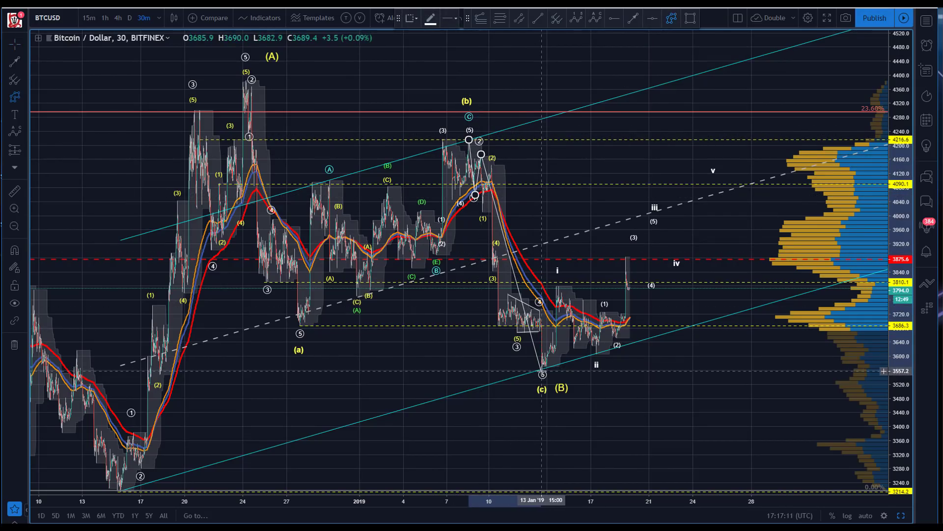
pyautogui.click(659, 219)
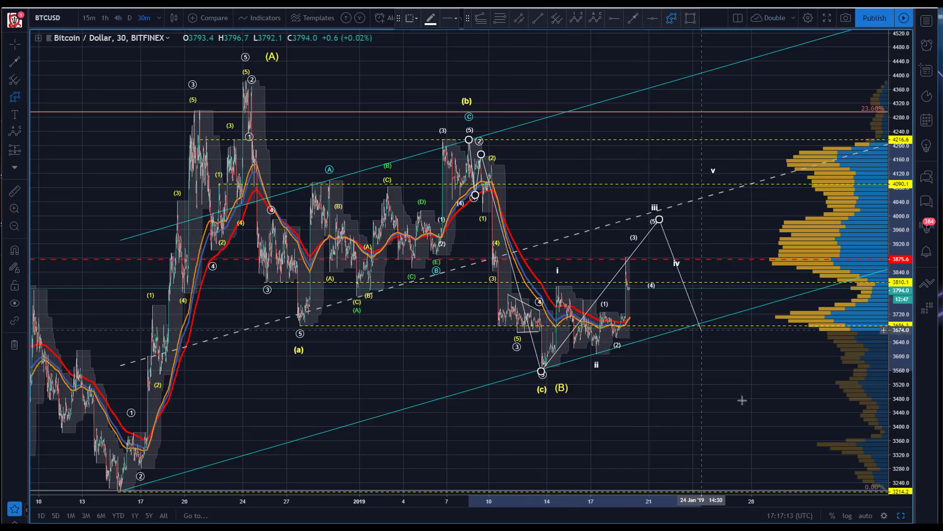
pyautogui.doubleClick(770, 450)
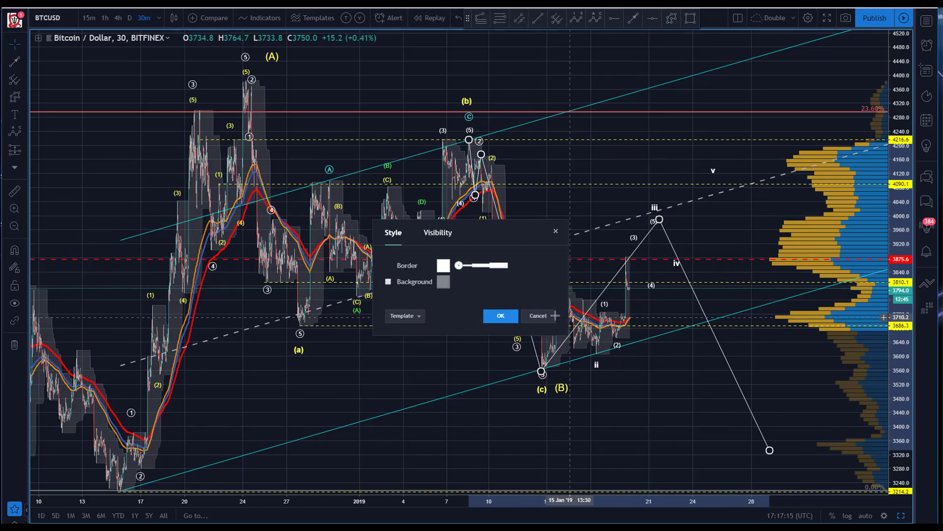
pyautogui.click(501, 316)
pyautogui.moveTo(646, 243); pyautogui.dragTo(684, 151)
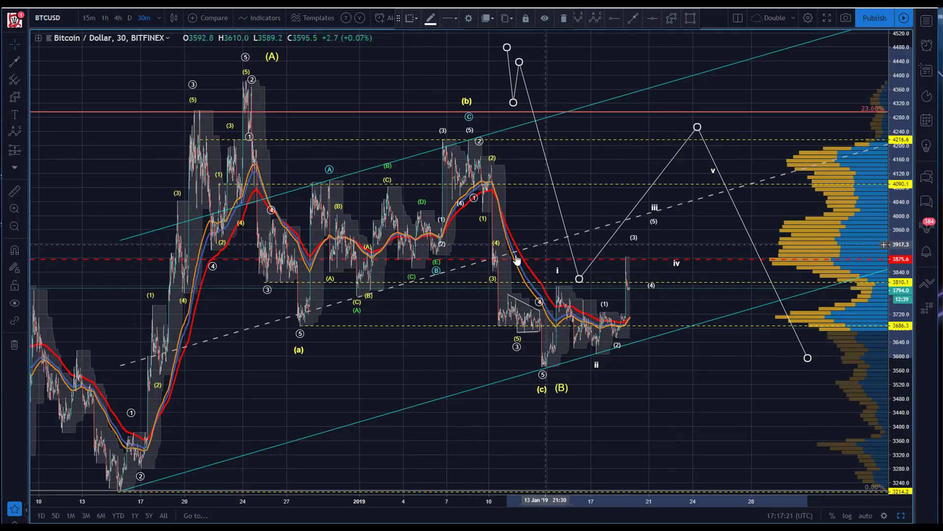
pyautogui.press('Delete')
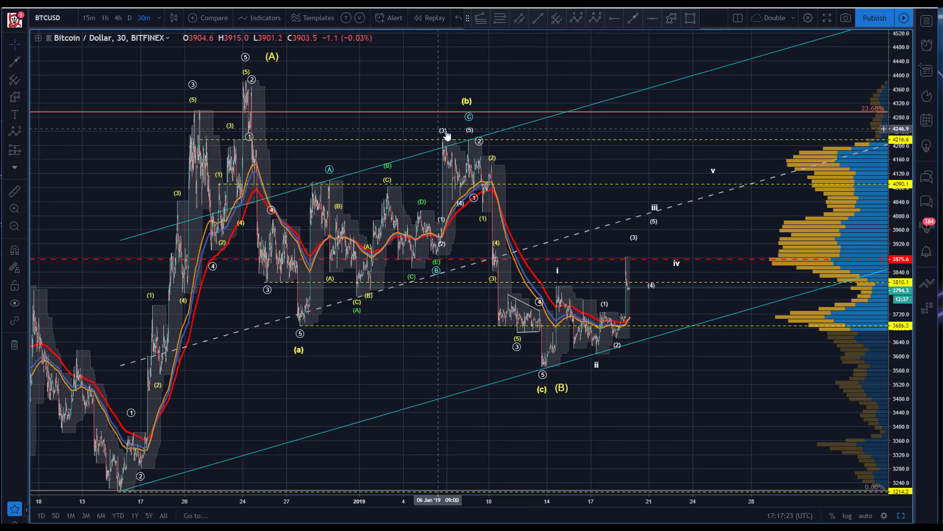
# Step: Move the yellow (B) label directly beneath the (c) label at the January low
pyautogui.click(544, 373)
pyautogui.moveTo(496, 424); pyautogui.dragTo(478, 425)
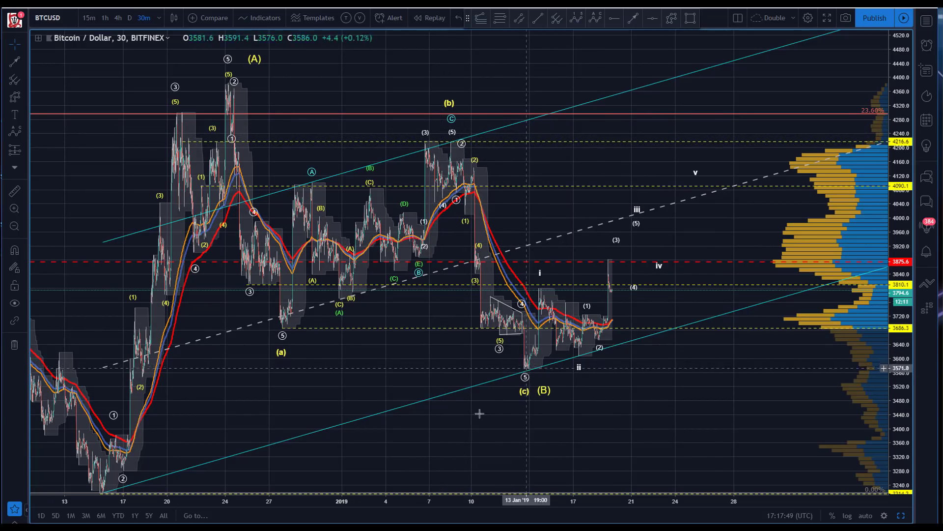
pyautogui.moveTo(543, 384); pyautogui.dragTo(523, 402)
pyautogui.click(476, 388)
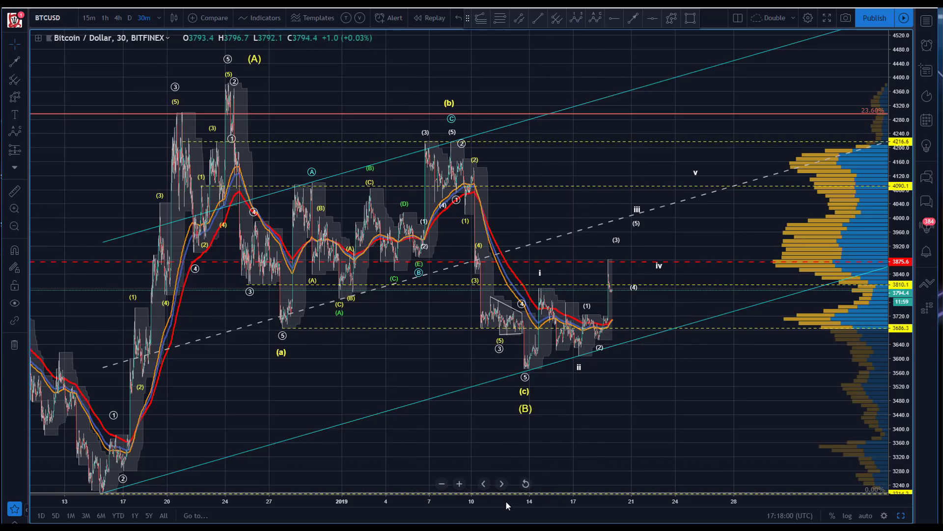
# Step: Draw a Fibonacci retracement from the wave (b) high at about 4220 to the wave (c) low at about 3571
pyautogui.moveTo(443, 505); pyautogui.dragTo(517, 506)
pyautogui.moveTo(546, 439); pyautogui.dragTo(552, 297)
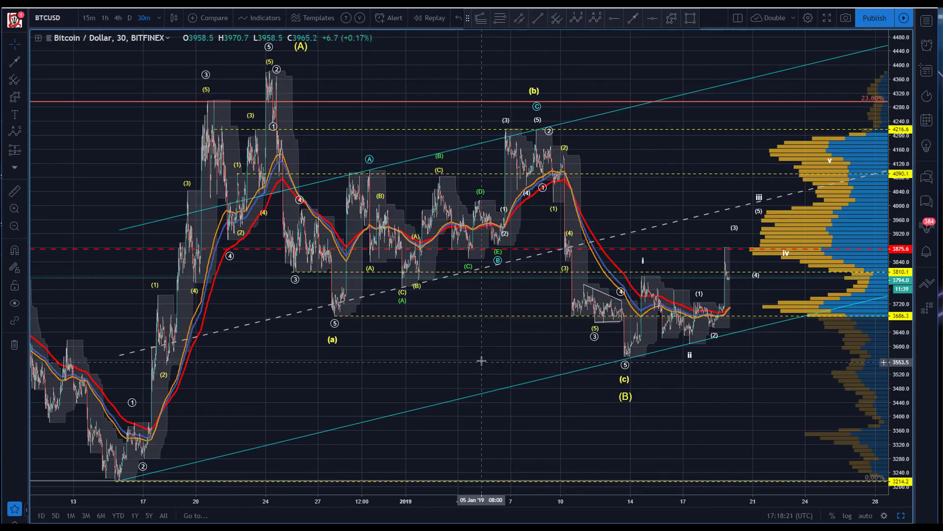
pyautogui.moveTo(482, 361); pyautogui.dragTo(430, 369)
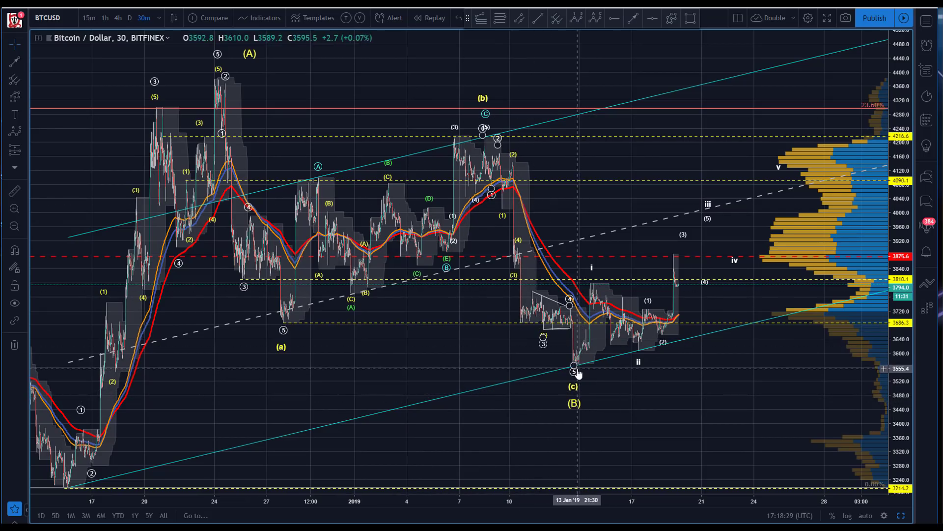
pyautogui.moveTo(456, 361); pyautogui.dragTo(441, 358)
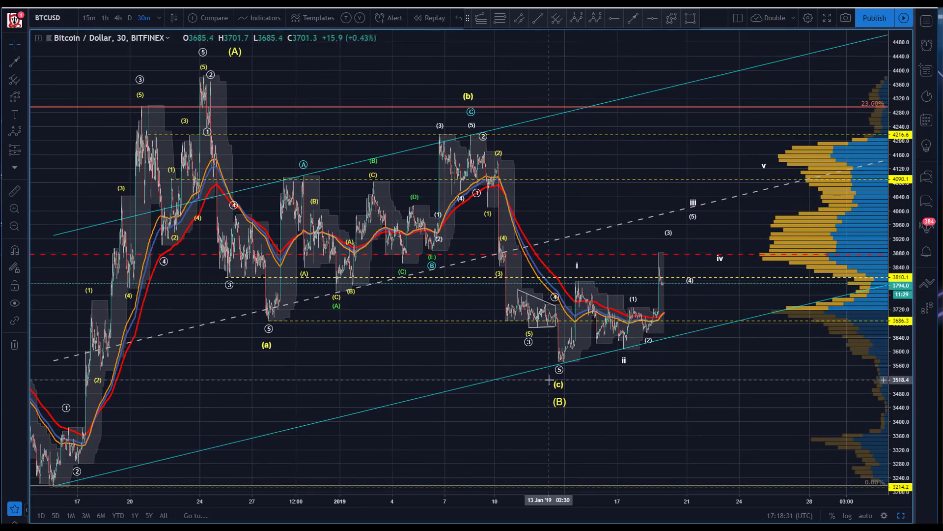
pyautogui.moveTo(433, 74); pyautogui.dragTo(382, 76)
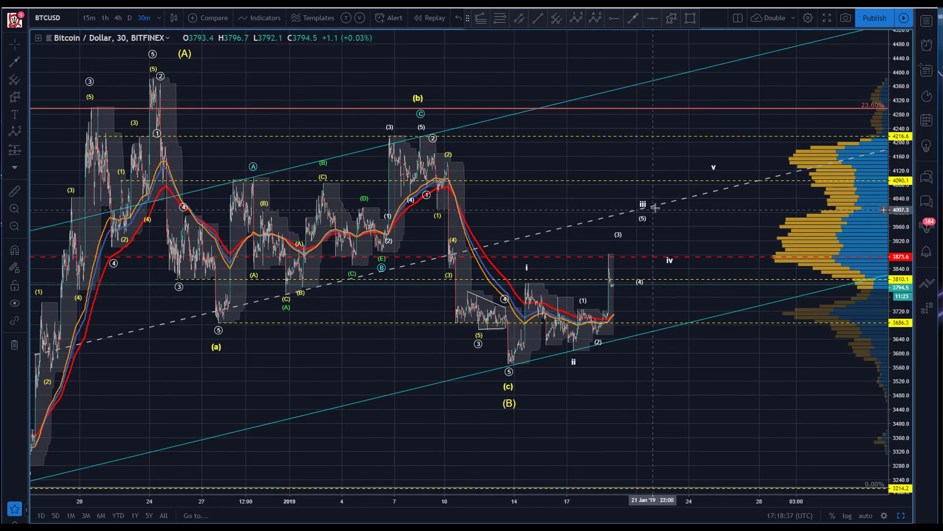
pyautogui.moveTo(314, 74); pyautogui.dragTo(273, 73)
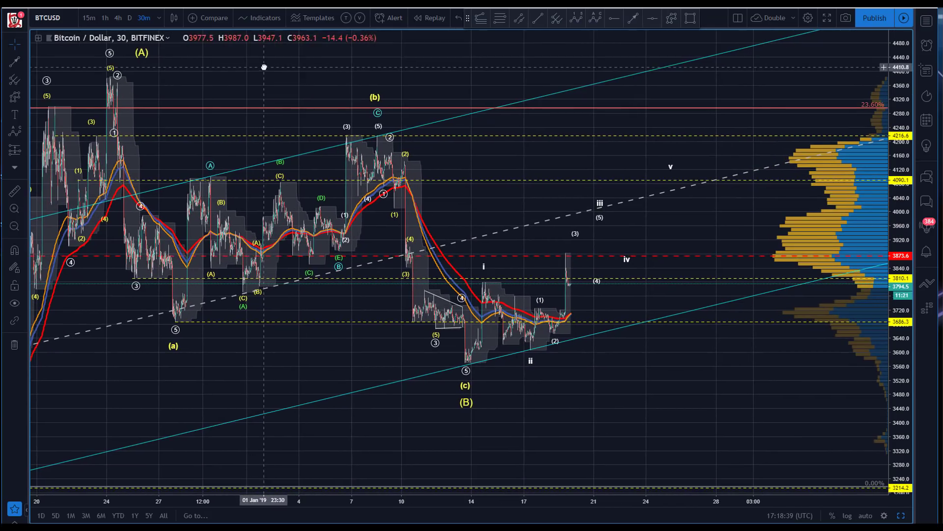
pyautogui.click(500, 18)
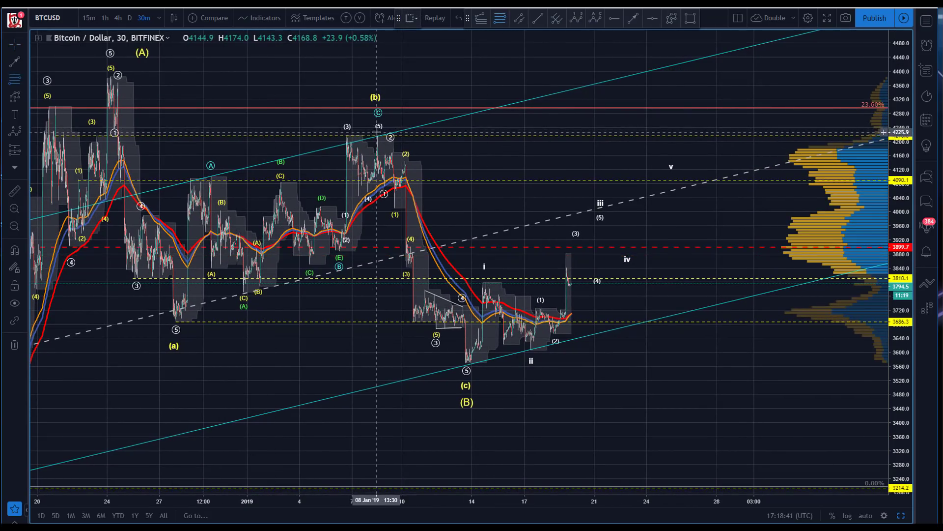
pyautogui.click(376, 135)
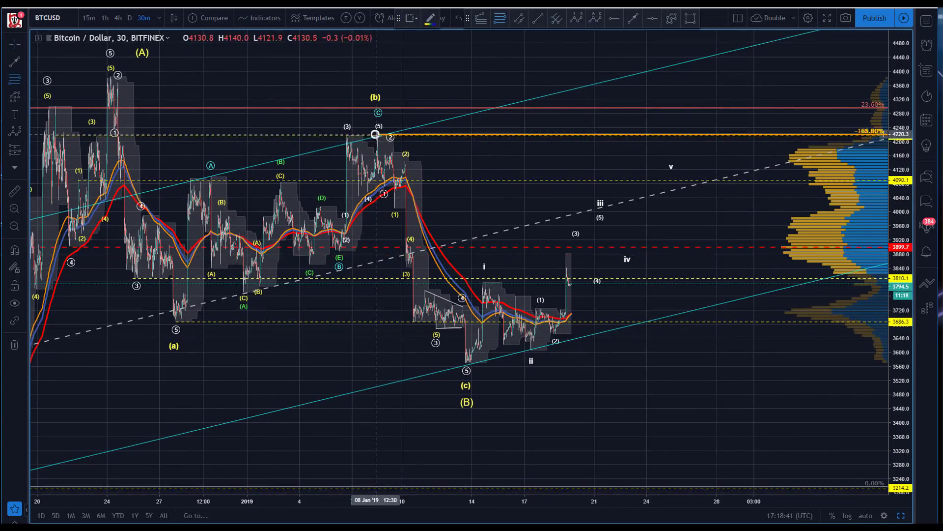
pyautogui.click(460, 362)
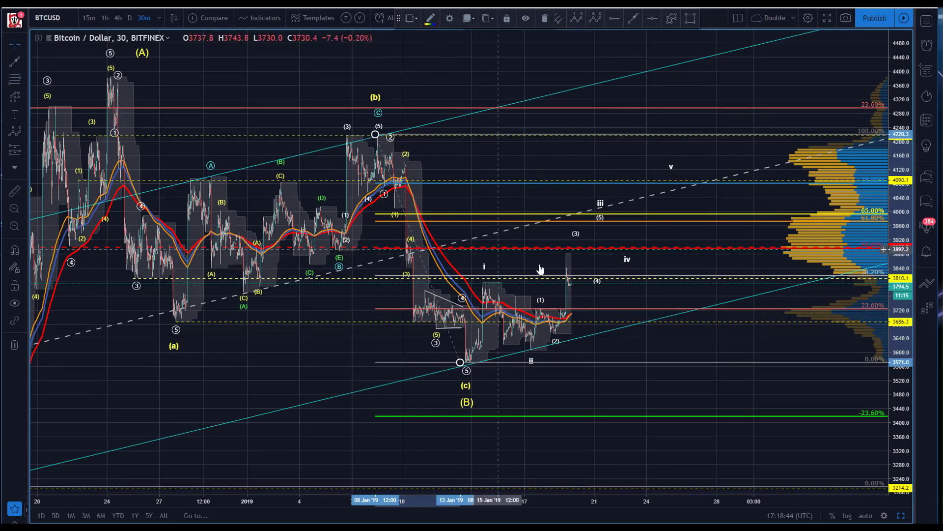
# Step: Trace a path from the wave (b) high through the wave (c) low up to wave iii at about 4004, and discard it
pyautogui.moveTo(466, 76); pyautogui.dragTo(463, 73)
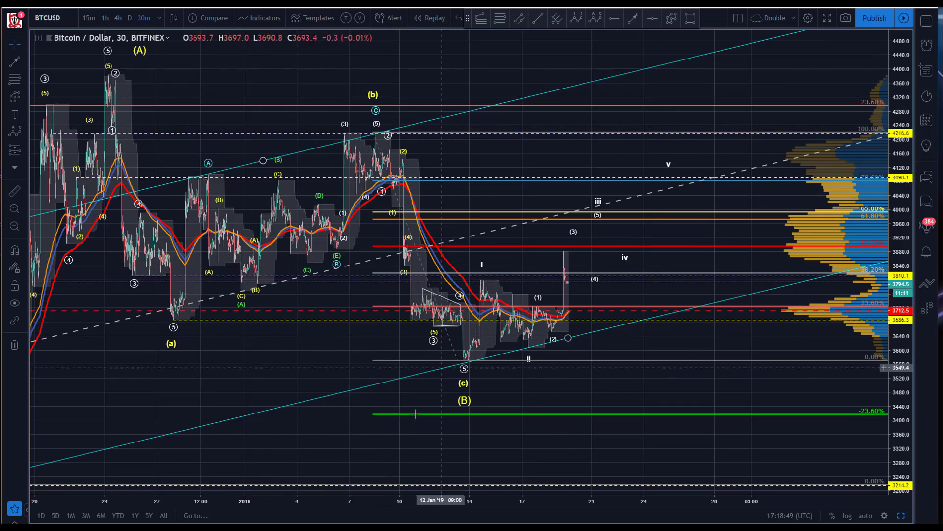
pyautogui.moveTo(304, 497); pyautogui.dragTo(417, 497)
pyautogui.moveTo(371, 369); pyautogui.dragTo(337, 373)
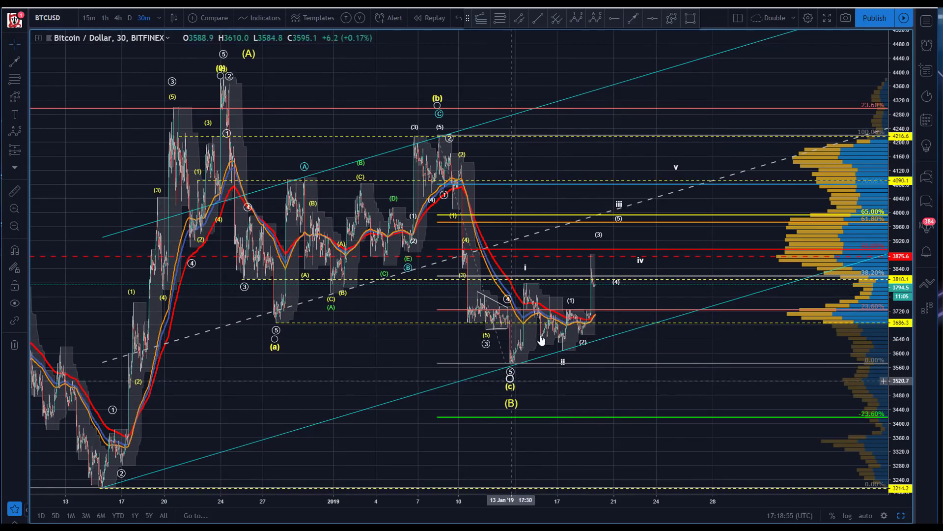
pyautogui.click(671, 18)
pyautogui.click(437, 131)
pyautogui.click(511, 371)
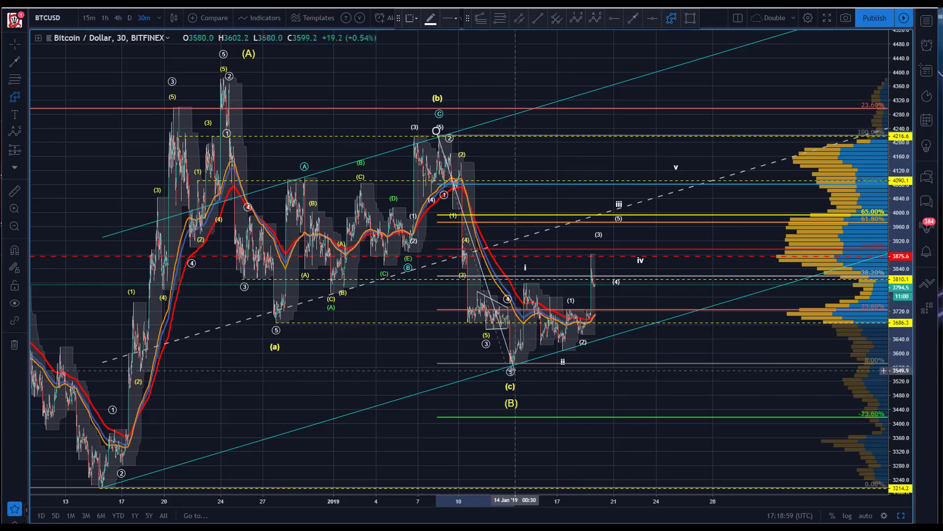
pyautogui.click(613, 211)
pyautogui.press('Escape')
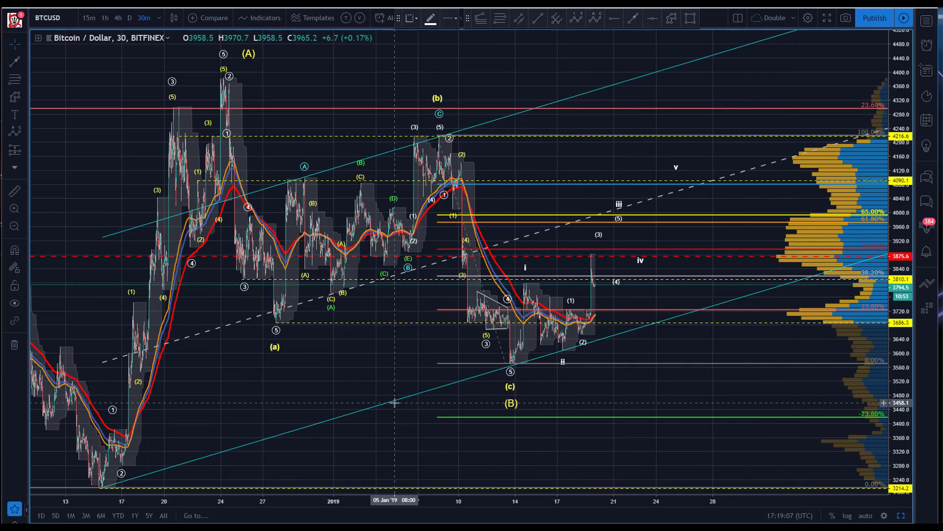
pyautogui.moveTo(99, 157); pyautogui.dragTo(147, 147)
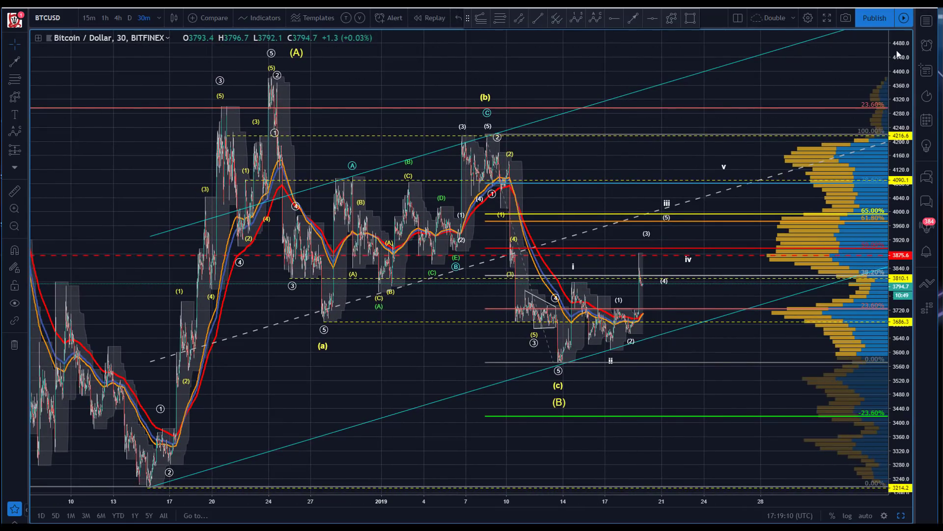
pyautogui.moveTo(910, 64); pyautogui.dragTo(910, 79)
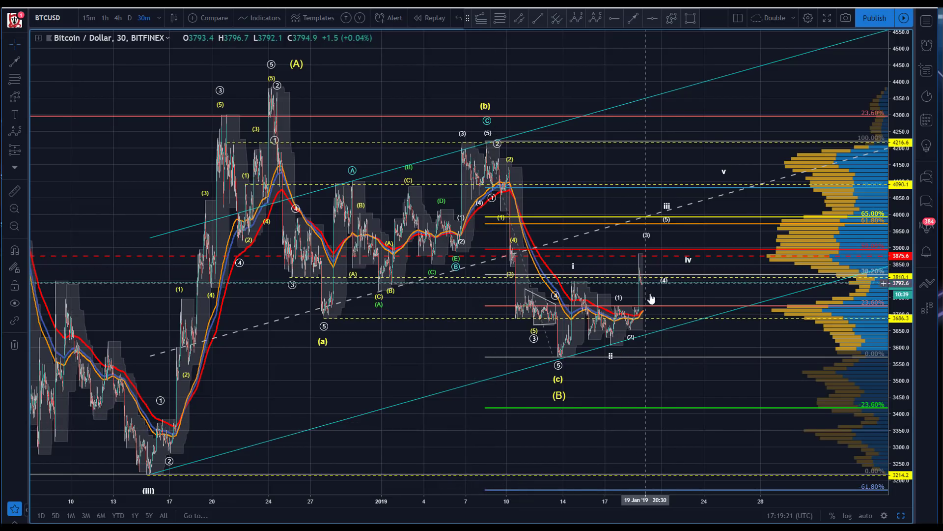
# Step: Examine the wave count from the (iii) low through (A) and (B) to the projected waves iii, iv and v
pyautogui.moveTo(99, 151); pyautogui.dragTo(86, 135)
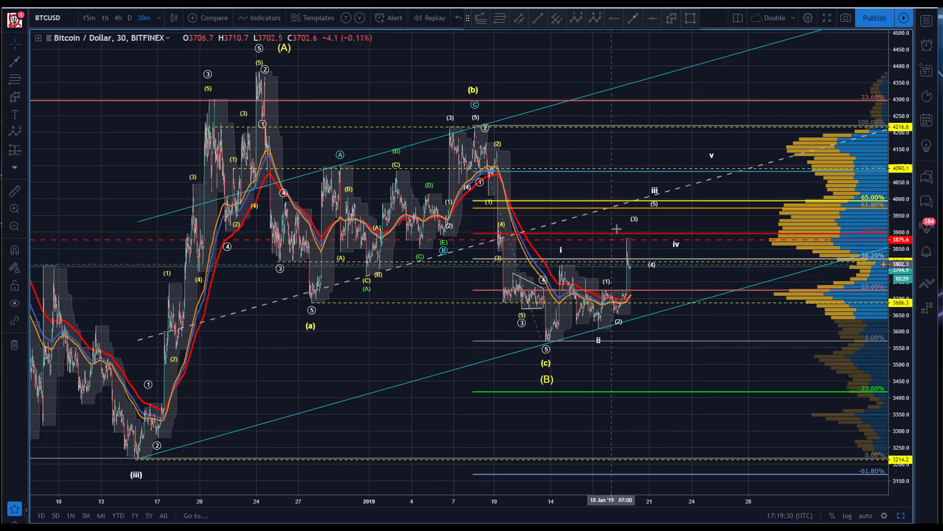
pyautogui.moveTo(326, 492); pyautogui.dragTo(250, 496)
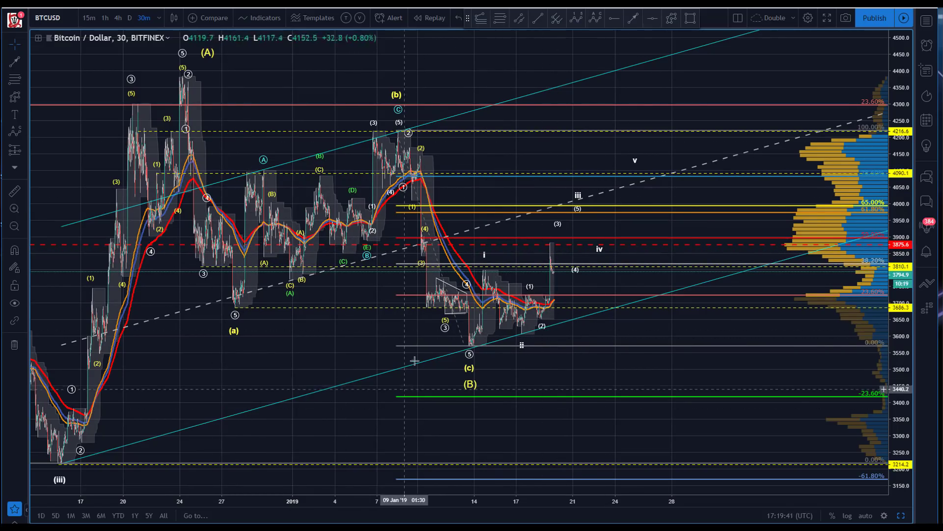
pyautogui.moveTo(308, 345); pyautogui.dragTo(374, 343)
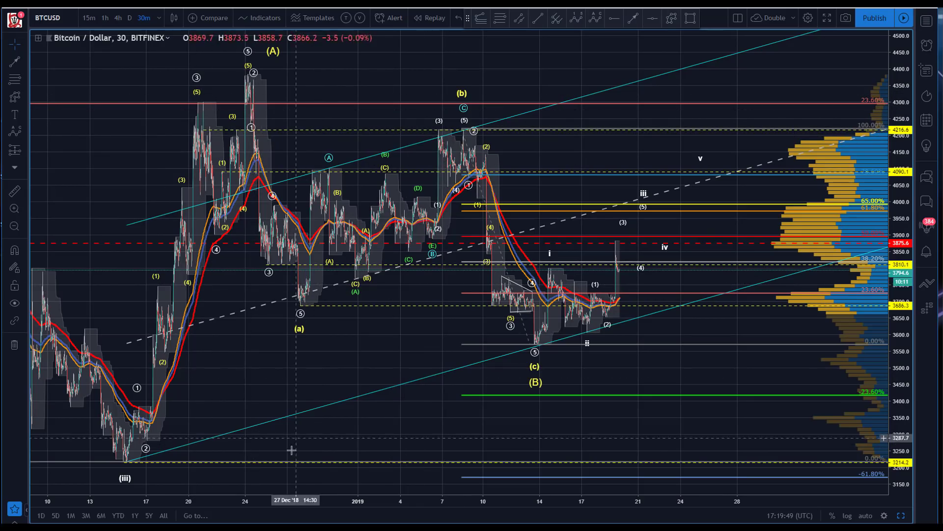
pyautogui.moveTo(308, 506); pyautogui.dragTo(231, 506)
pyautogui.moveTo(308, 376); pyautogui.dragTo(439, 366)
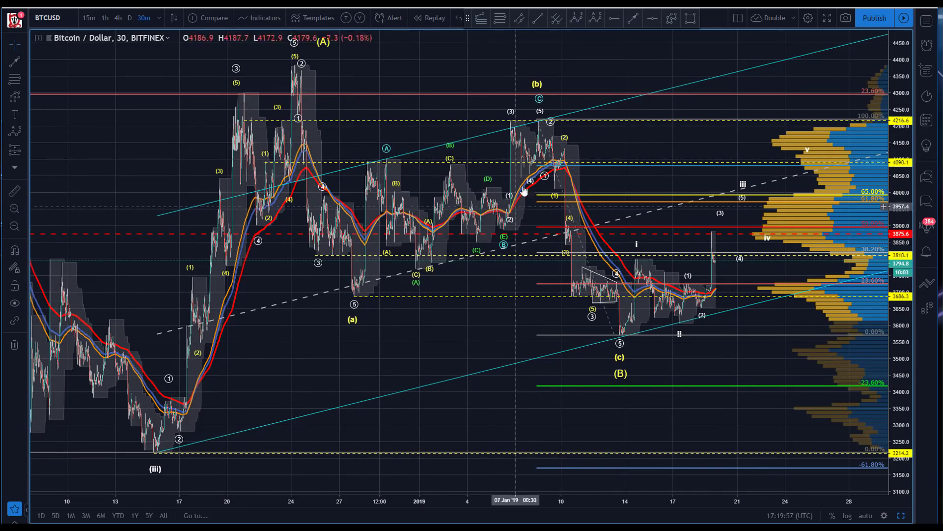
pyautogui.moveTo(446, 330); pyautogui.dragTo(400, 327)
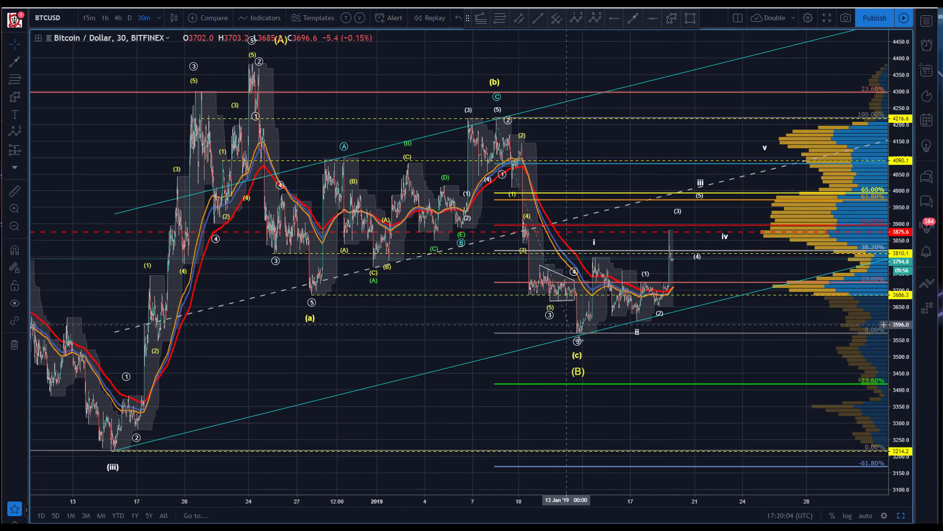
pyautogui.moveTo(432, 343); pyautogui.dragTo(381, 354)
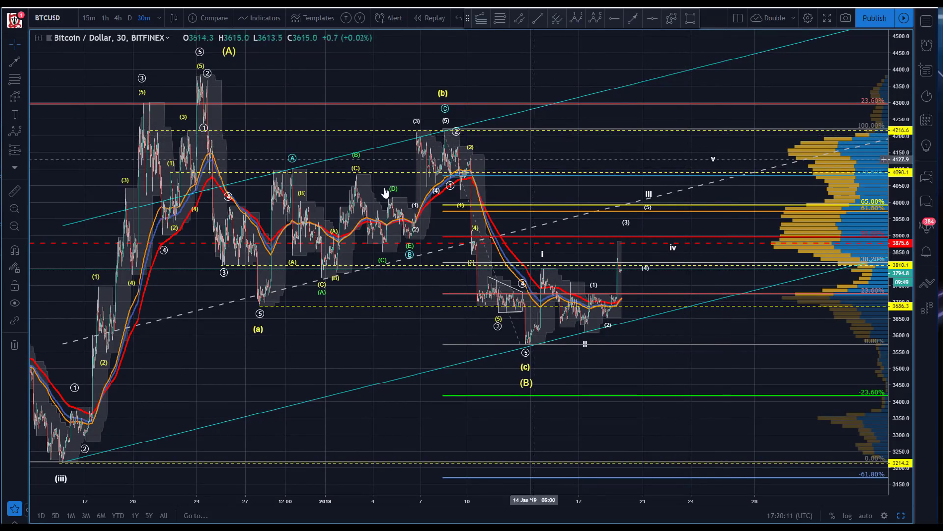
pyautogui.moveTo(275, 94); pyautogui.dragTo(226, 108)
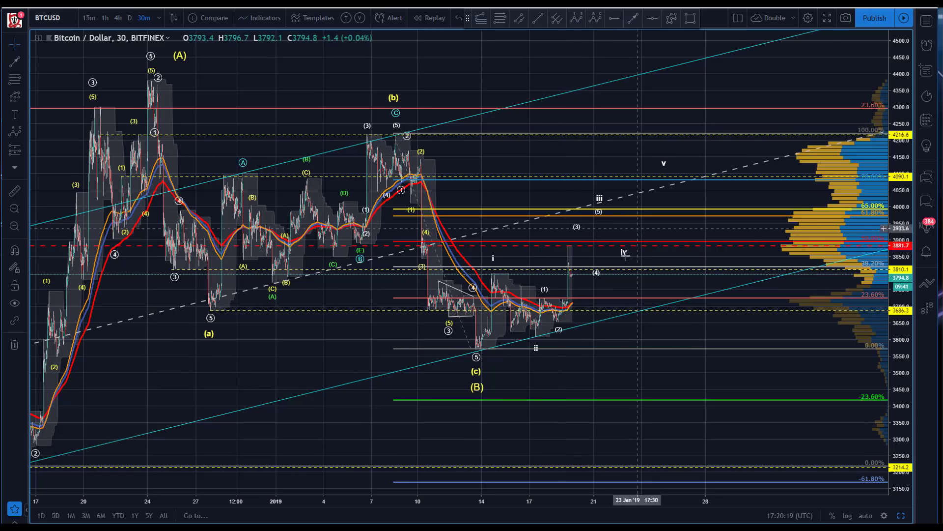
pyautogui.moveTo(314, 340); pyautogui.dragTo(362, 342)
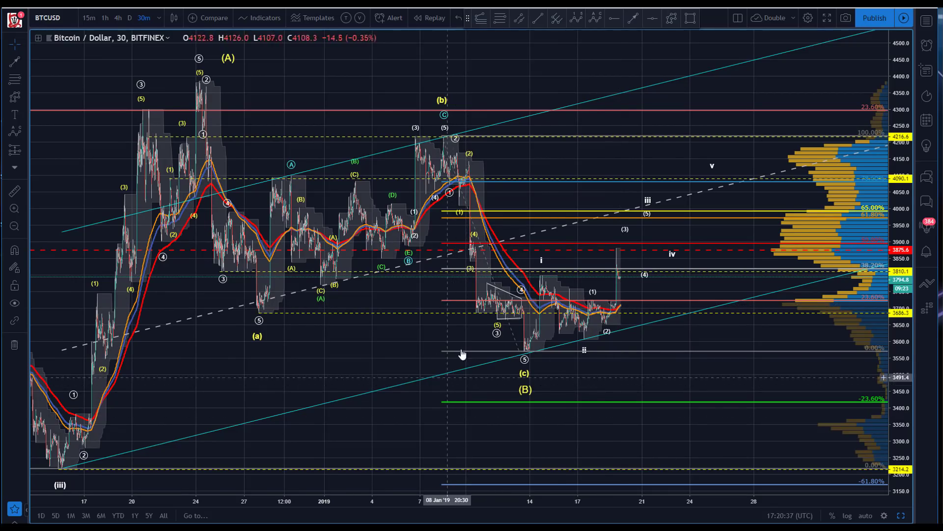
# Step: Draw a path from about 3790 up to (3), down in a zigzag to (4) at about 3822, and up to (5) at about 3973
pyautogui.click(15, 209)
pyautogui.moveTo(444, 216); pyautogui.dragTo(638, 379)
pyautogui.moveTo(511, 430); pyautogui.dragTo(236, 410)
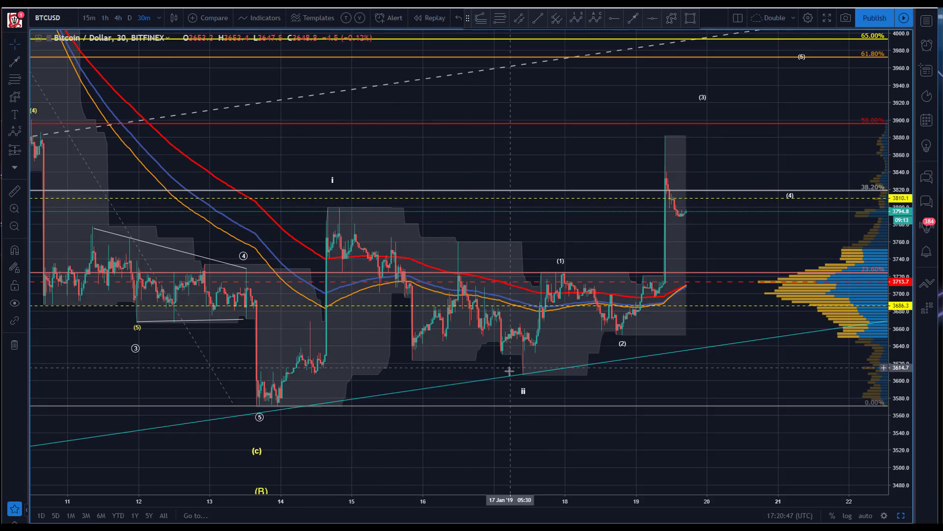
pyautogui.moveTo(516, 163); pyautogui.dragTo(426, 170)
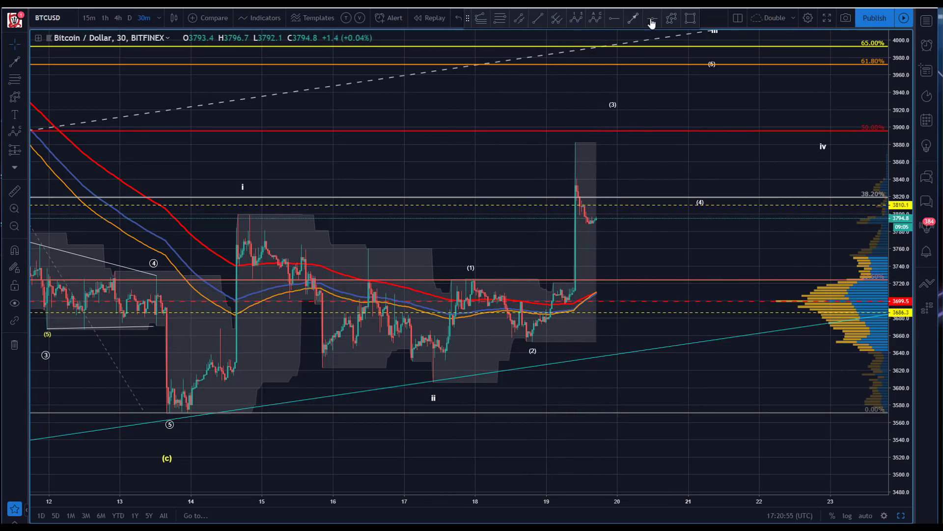
pyautogui.click(669, 18)
pyautogui.click(599, 222)
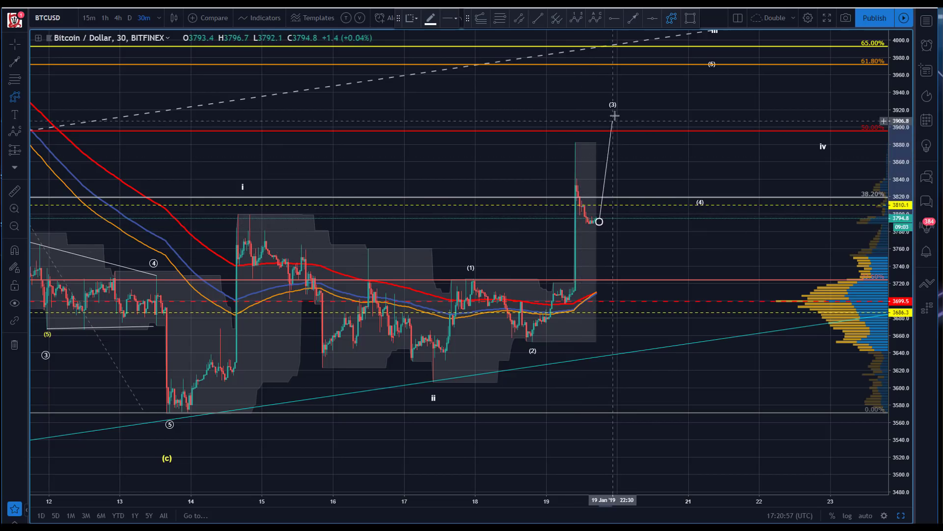
pyautogui.click(634, 153)
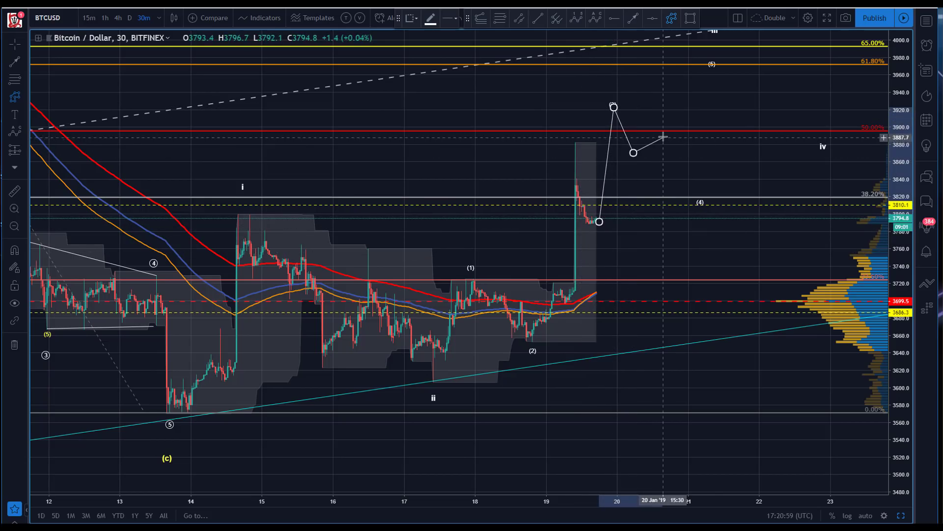
pyautogui.click(690, 195)
pyautogui.click(707, 64)
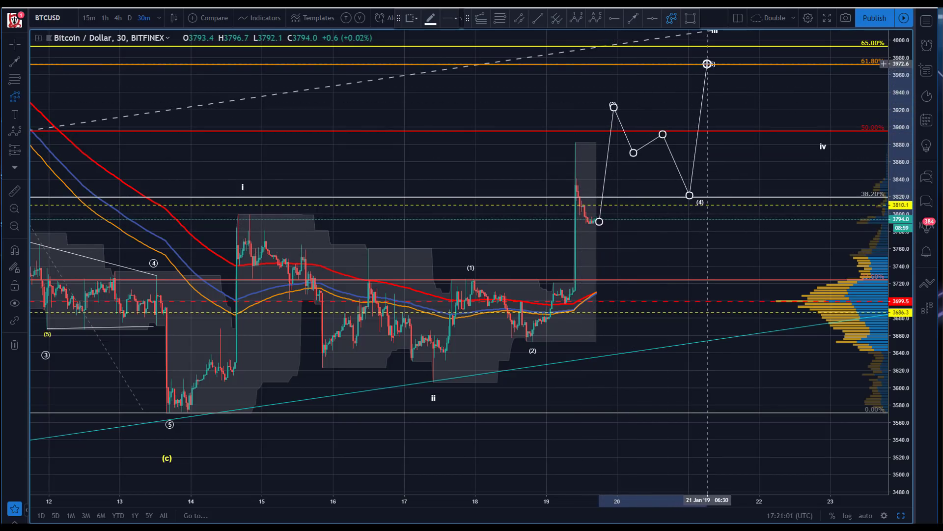
pyautogui.click(501, 316)
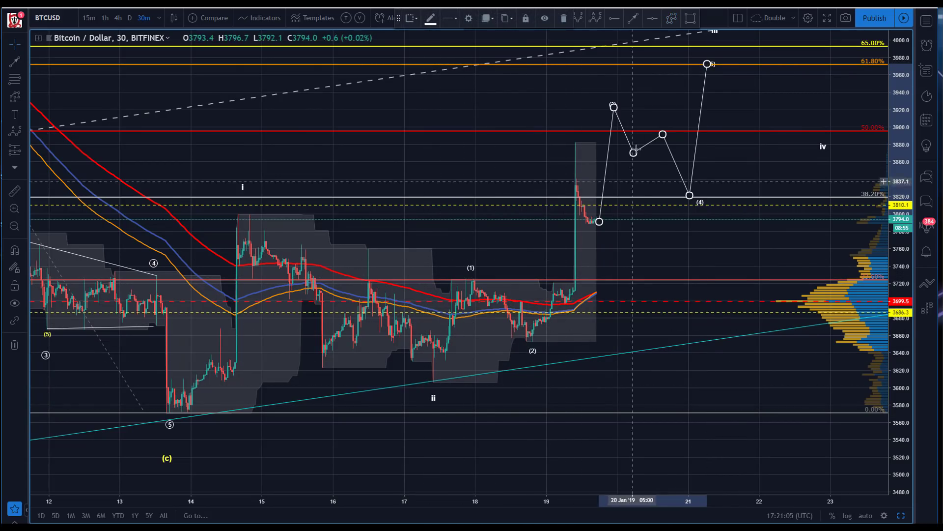
# Step: Recolour the i, ii, iii, iv, v wave labels green
pyautogui.moveTo(785, 104); pyautogui.dragTo(681, 188)
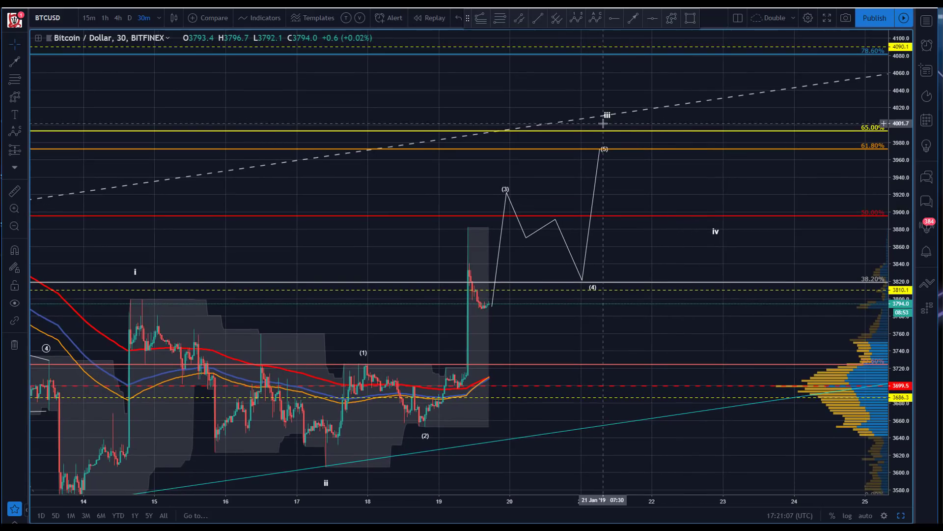
pyautogui.click(608, 120)
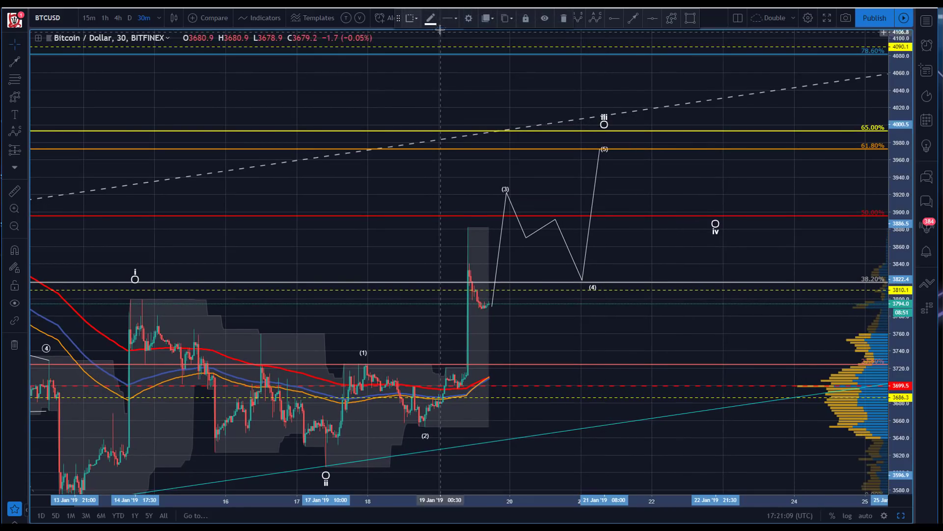
pyautogui.click(430, 18)
pyautogui.click(463, 46)
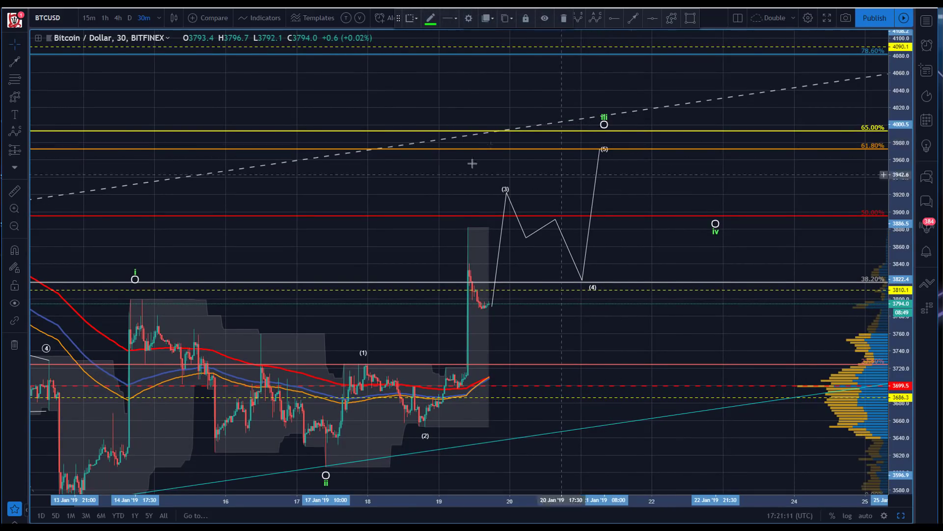
pyautogui.click(484, 182)
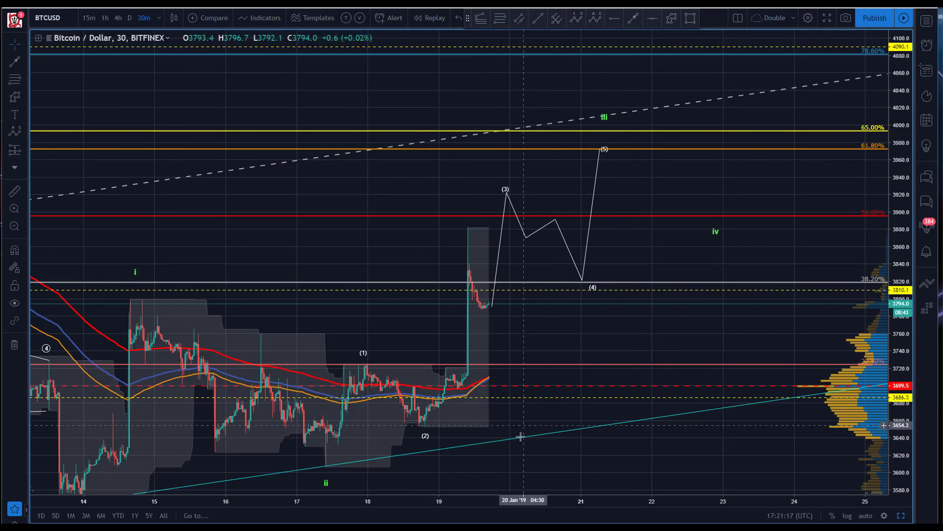
# Step: Delete the projected path running through (3), (4) and (5)
pyautogui.moveTo(518, 502); pyautogui.dragTo(628, 454)
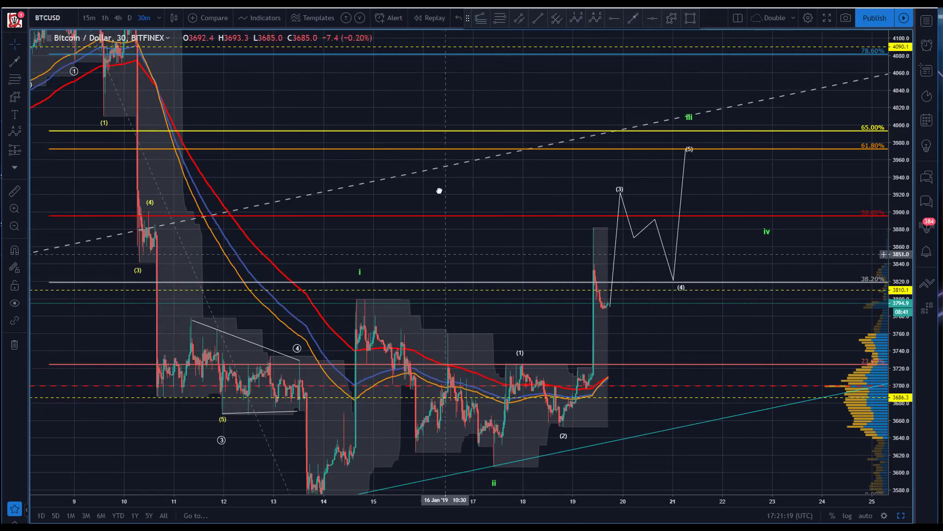
pyautogui.moveTo(438, 223); pyautogui.dragTo(449, 122)
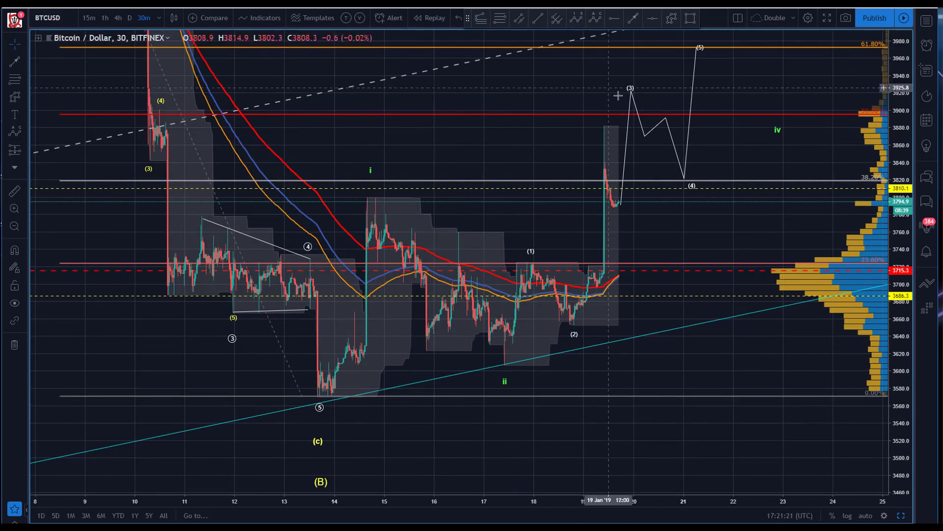
pyautogui.moveTo(637, 109); pyautogui.dragTo(667, 101)
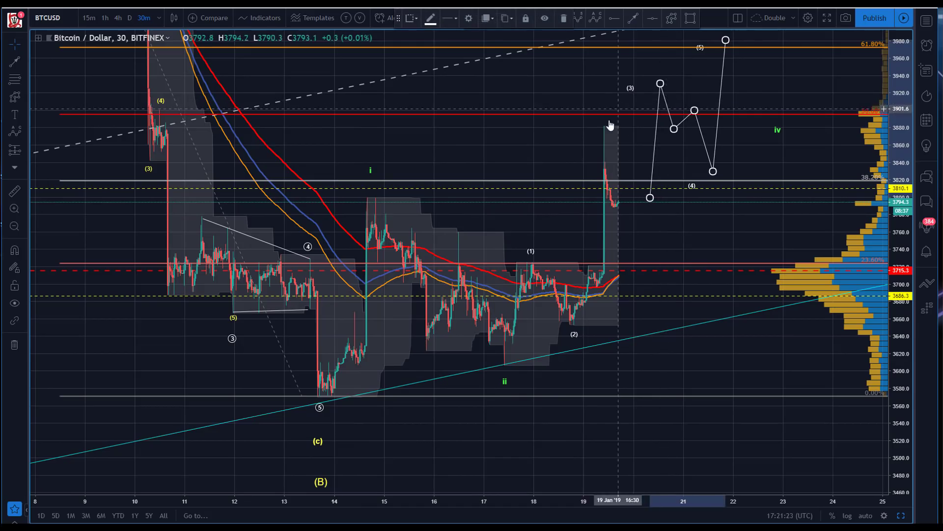
pyautogui.press('Delete')
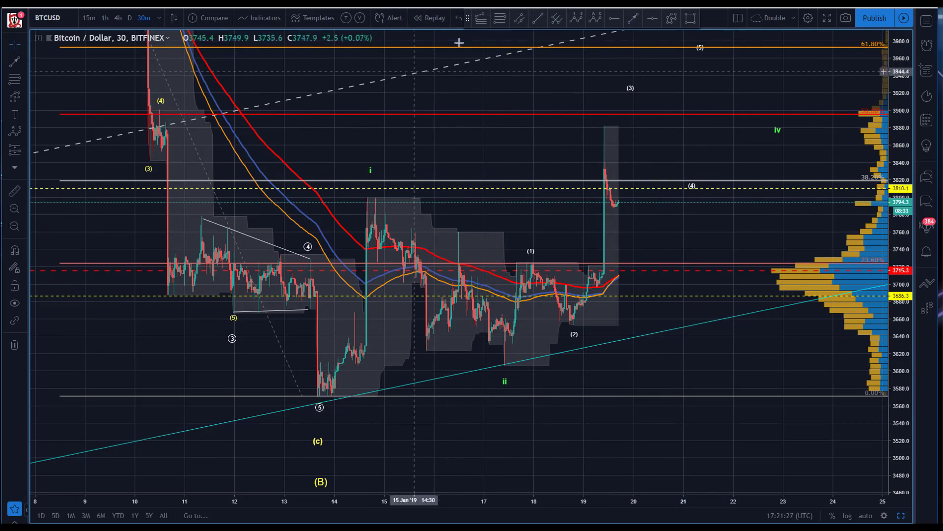
# Step: Draw a pitchfork from the wave (c) low through the wave i high to the wave ii low, and set its type to Original
pyautogui.click(317, 397)
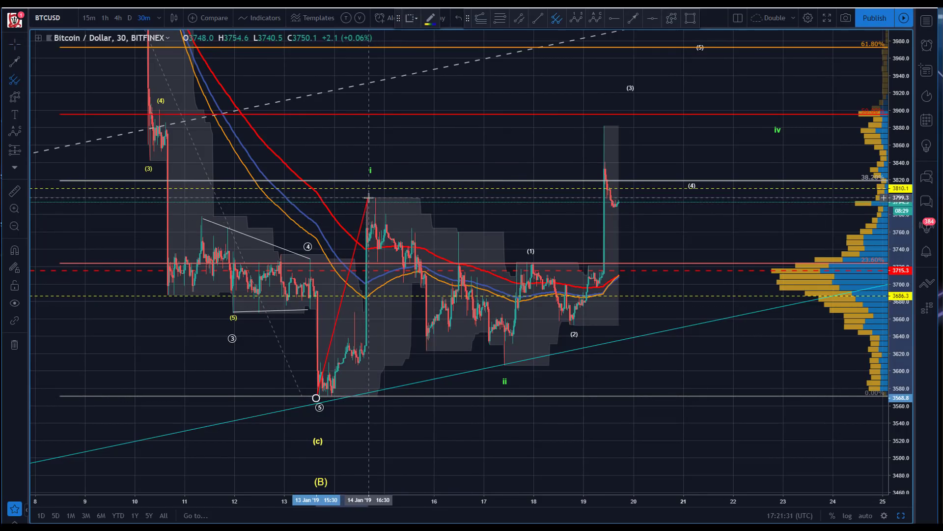
pyautogui.click(505, 364)
pyautogui.rightClick(505, 366)
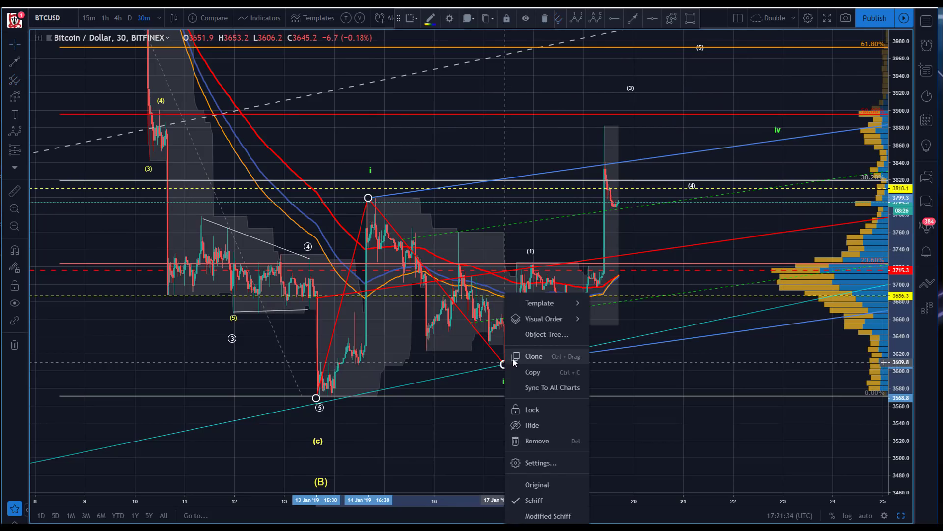
pyautogui.click(542, 484)
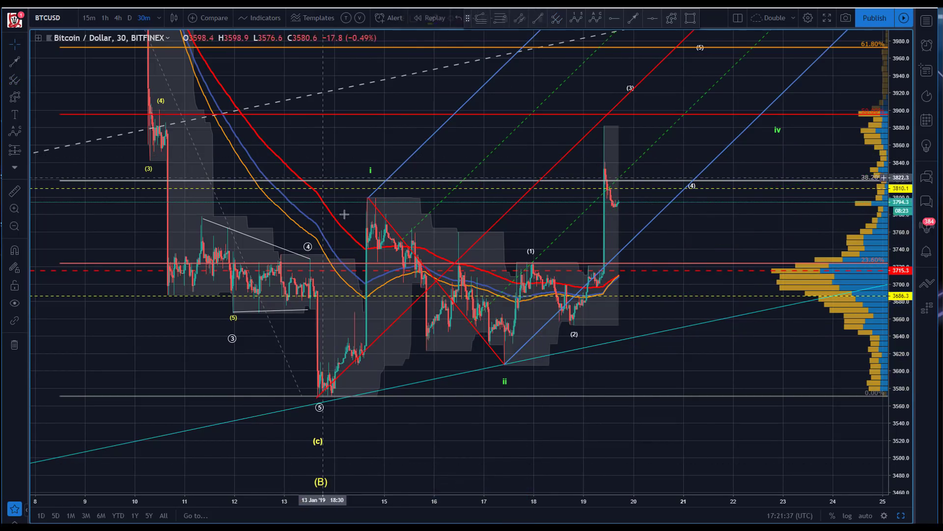
# Step: Fine-tune the pitchfork's anchors to about 3573 at the wave (c) low and 3800 at the wave i high, and move the i label there
pyautogui.moveTo(317, 399); pyautogui.dragTo(318, 395)
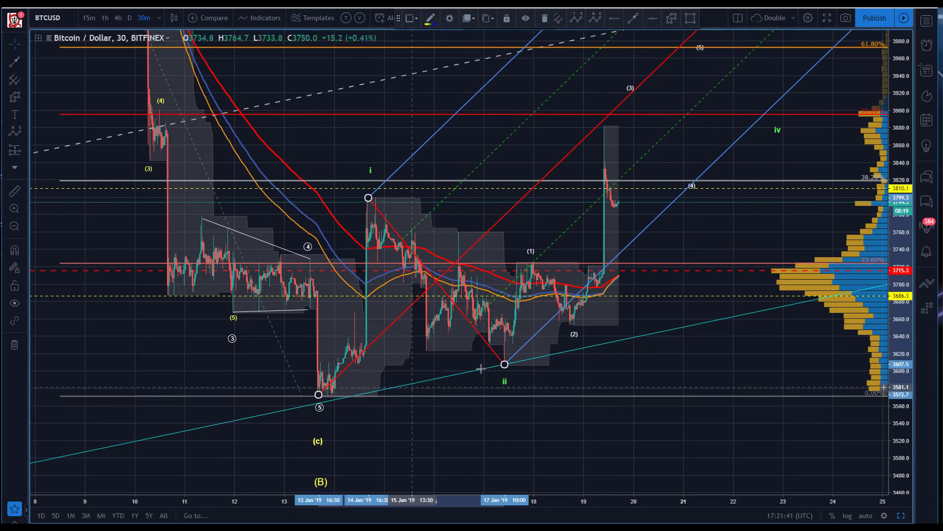
pyautogui.click(482, 381)
pyautogui.moveTo(370, 199); pyautogui.dragTo(377, 196)
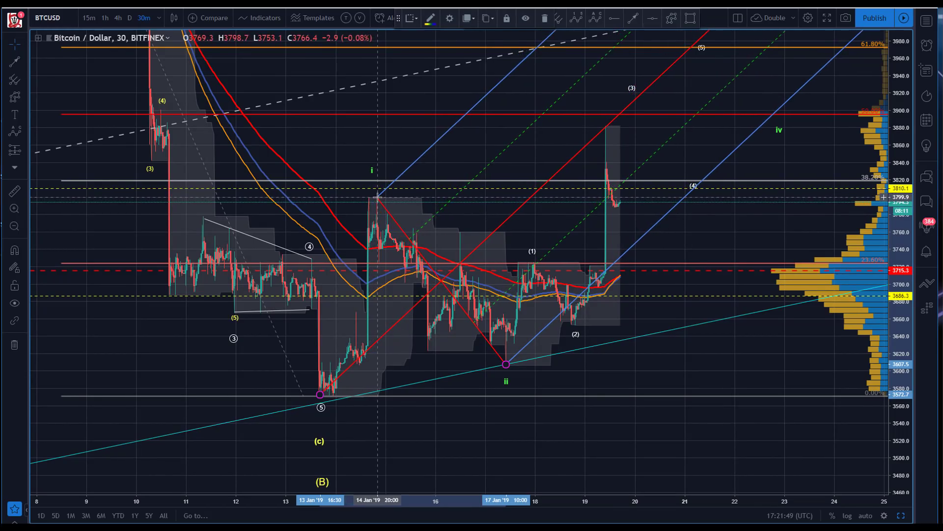
pyautogui.click(323, 128)
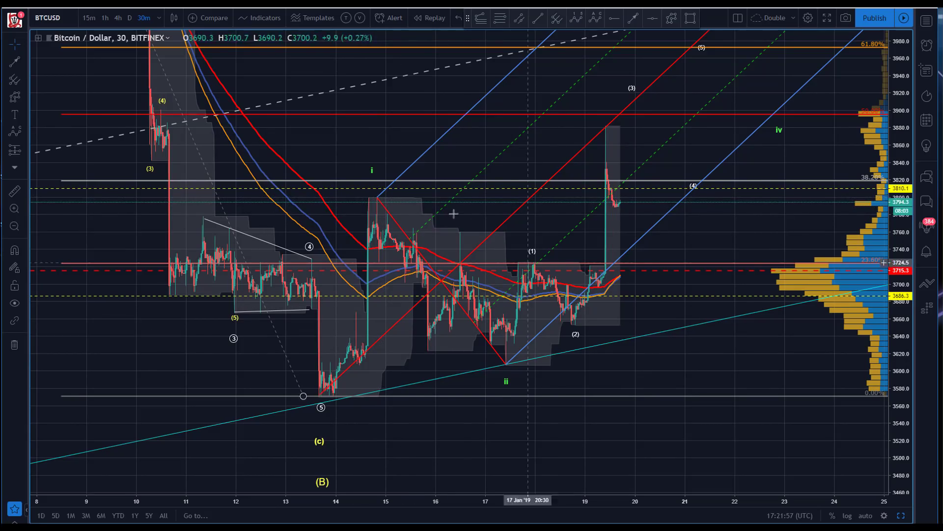
pyautogui.click(375, 196)
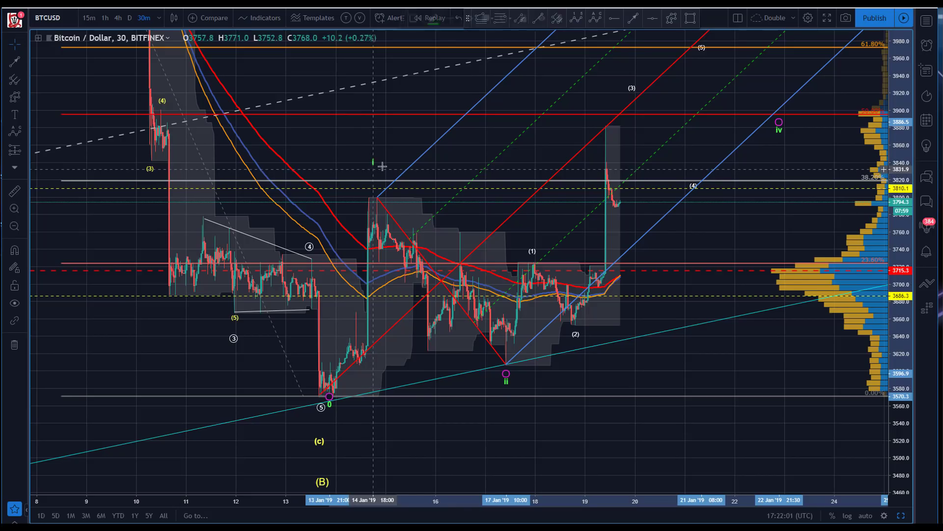
pyautogui.click(352, 131)
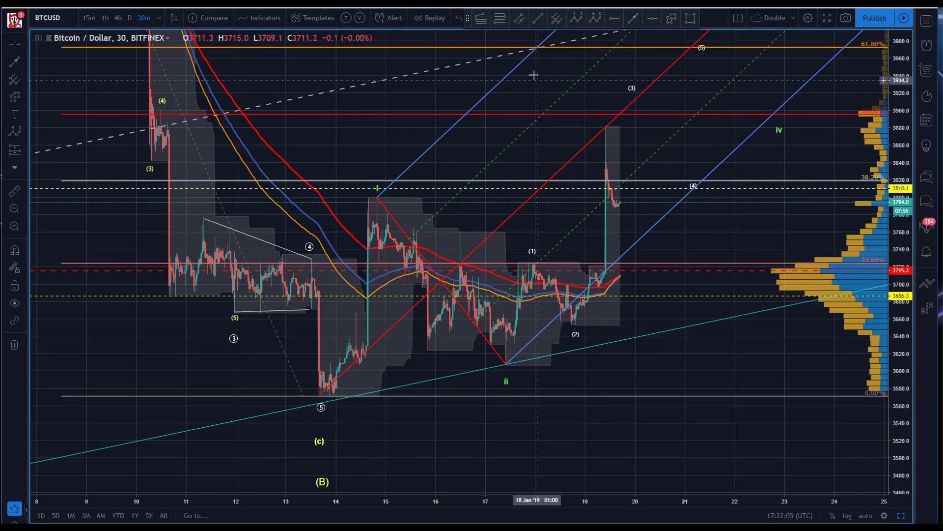
# Step: Mark the wave ii low with a small rectangle spanning about 3607 to 3624
pyautogui.click(691, 18)
pyautogui.moveTo(496, 350); pyautogui.dragTo(510, 364)
pyautogui.click(366, 156)
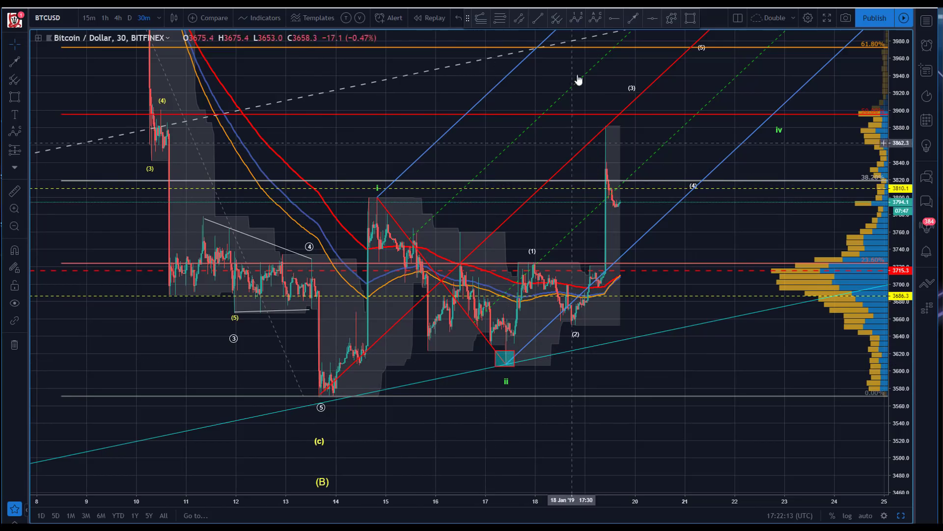
# Step: Draw a dashed line from the wave ii low to the 19 January high at about 3882, and discard it
pyautogui.click(634, 19)
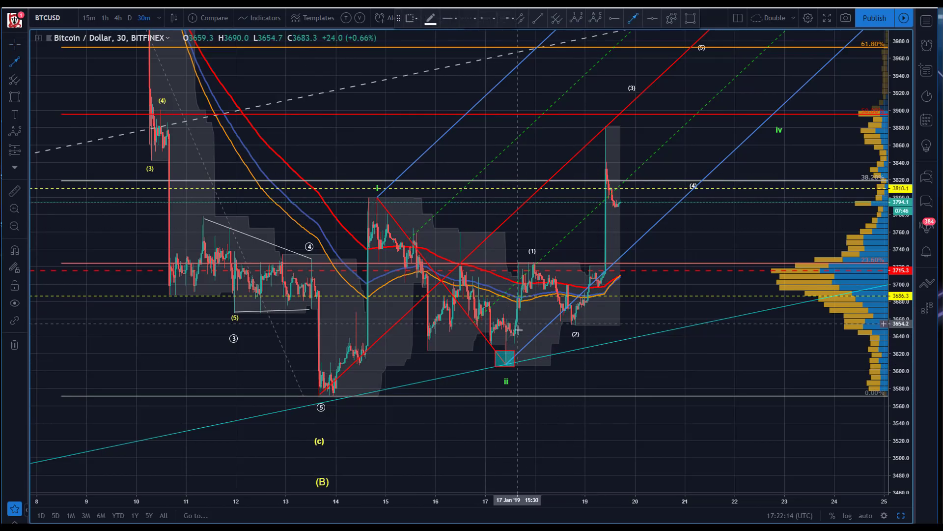
pyautogui.click(506, 363)
pyautogui.click(606, 126)
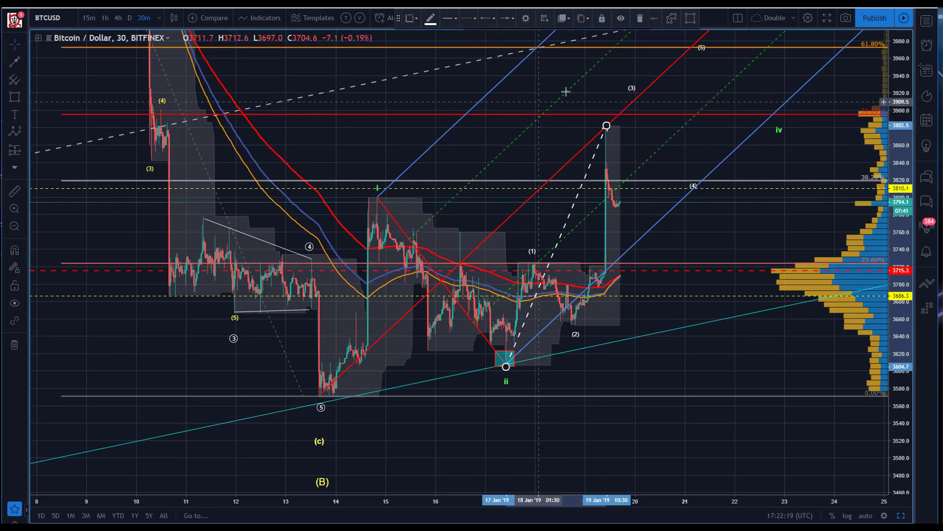
pyautogui.moveTo(600, 149); pyautogui.dragTo(604, 165)
pyautogui.press('Delete')
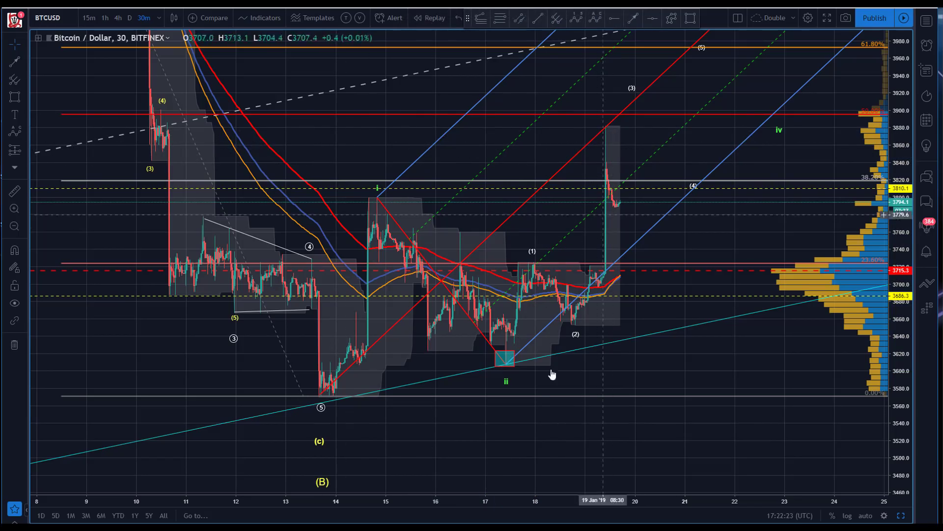
pyautogui.moveTo(341, 156); pyautogui.dragTo(335, 167)
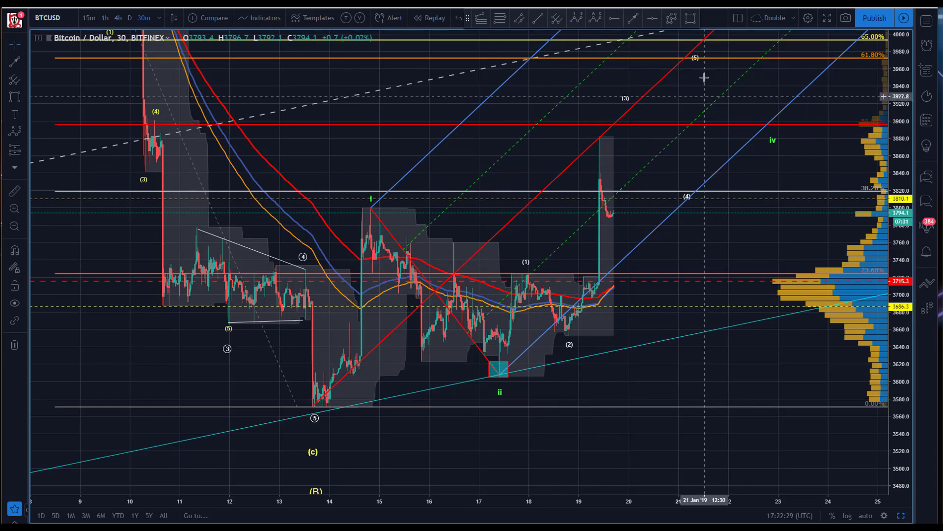
# Step: Draw a path from the wave ii low through the (1), (2), (3) and (4) labels, ending at about 3993 on the 65% level
pyautogui.moveTo(421, 98); pyautogui.dragTo(382, 104)
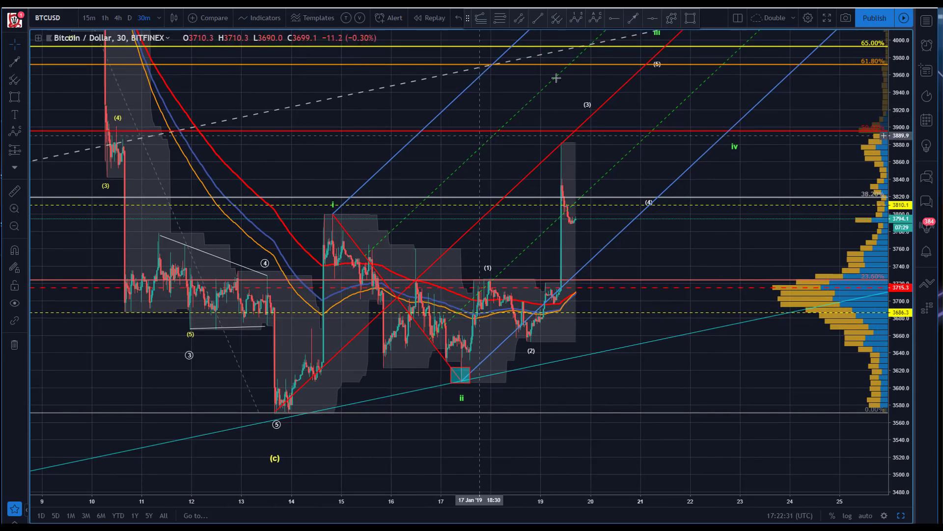
pyautogui.click(670, 19)
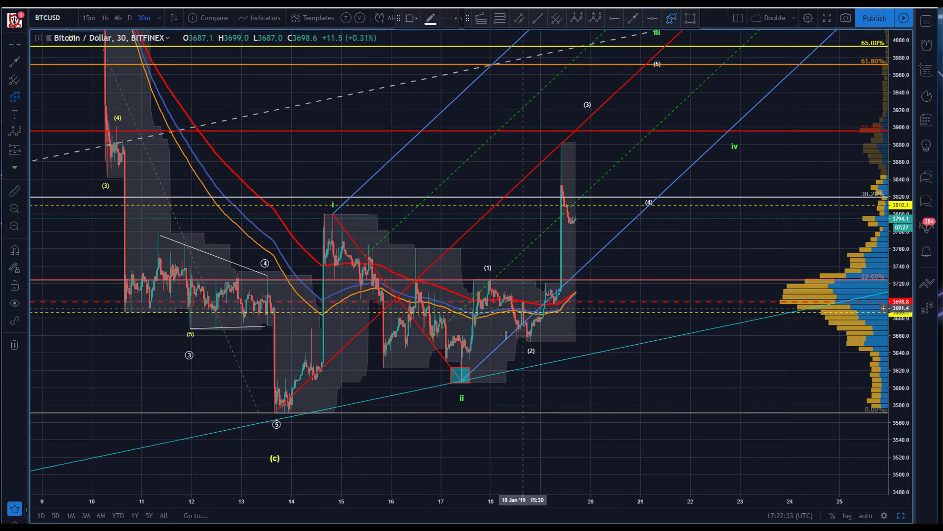
pyautogui.click(458, 378)
pyautogui.click(491, 267)
pyautogui.click(523, 347)
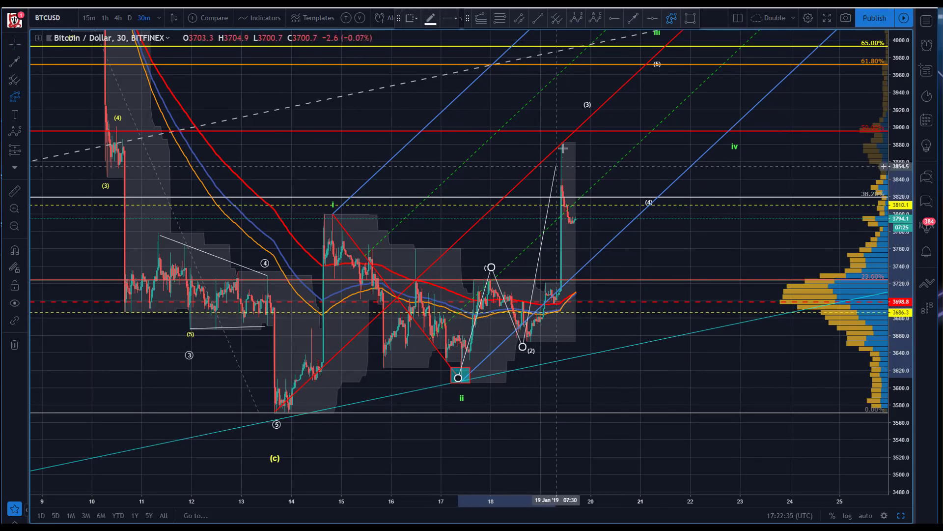
pyautogui.click(587, 105)
pyautogui.click(654, 203)
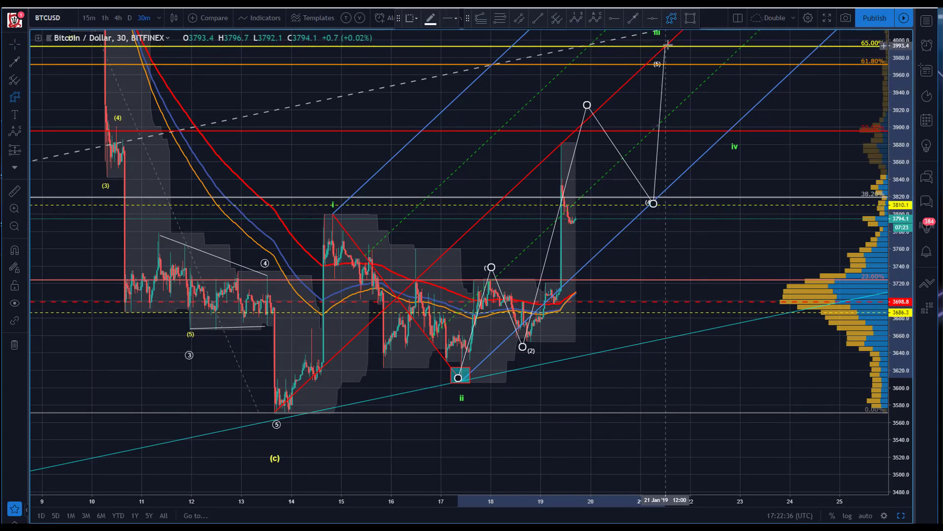
pyautogui.doubleClick(668, 45)
pyautogui.click(509, 316)
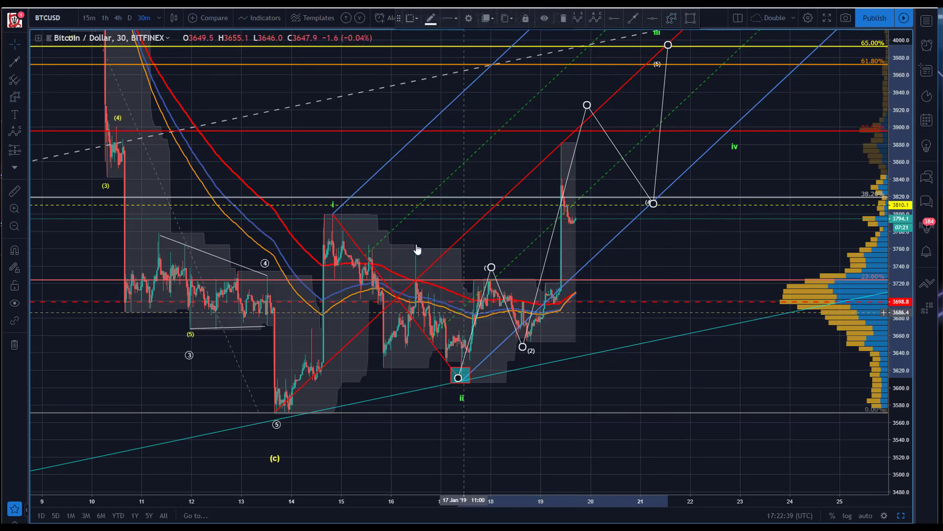
# Step: Move the wave iii label to the end of the drawn path, at about 4002
pyautogui.moveTo(268, 196); pyautogui.dragTo(188, 248)
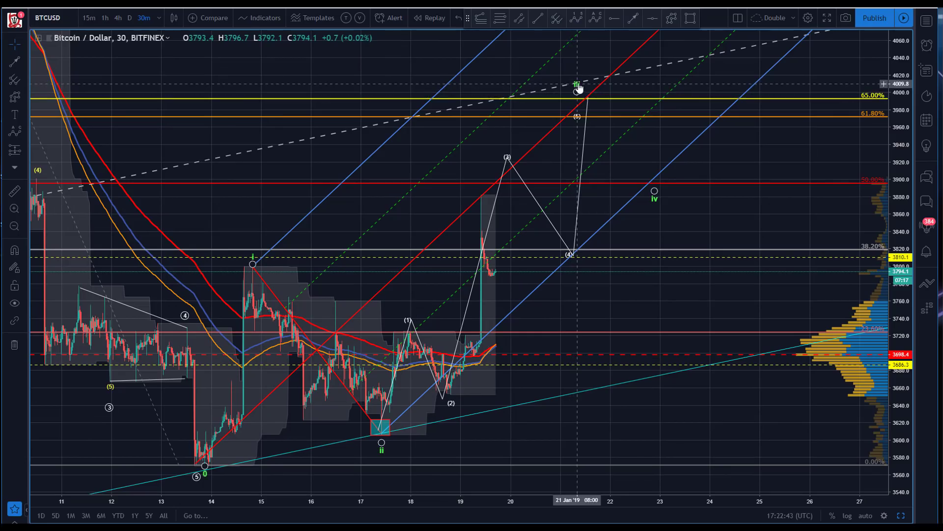
pyautogui.moveTo(579, 84); pyautogui.dragTo(587, 89)
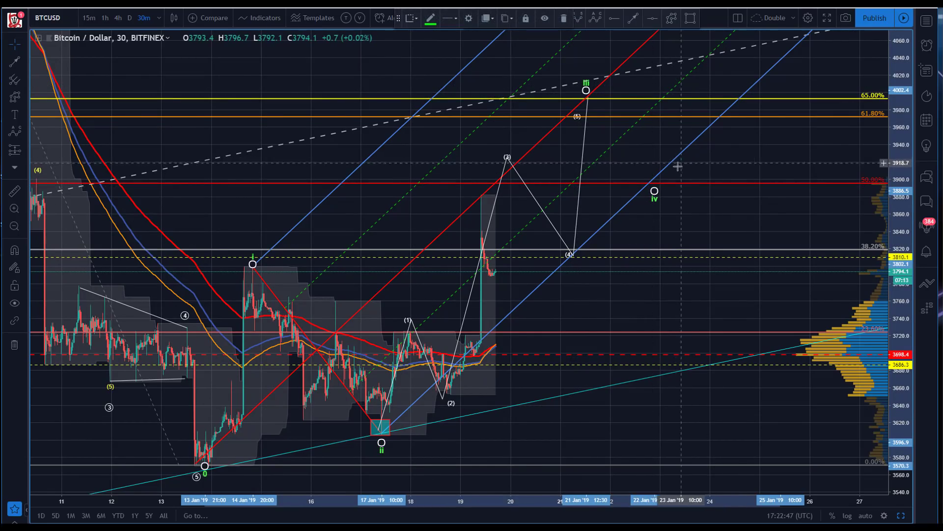
pyautogui.click(507, 433)
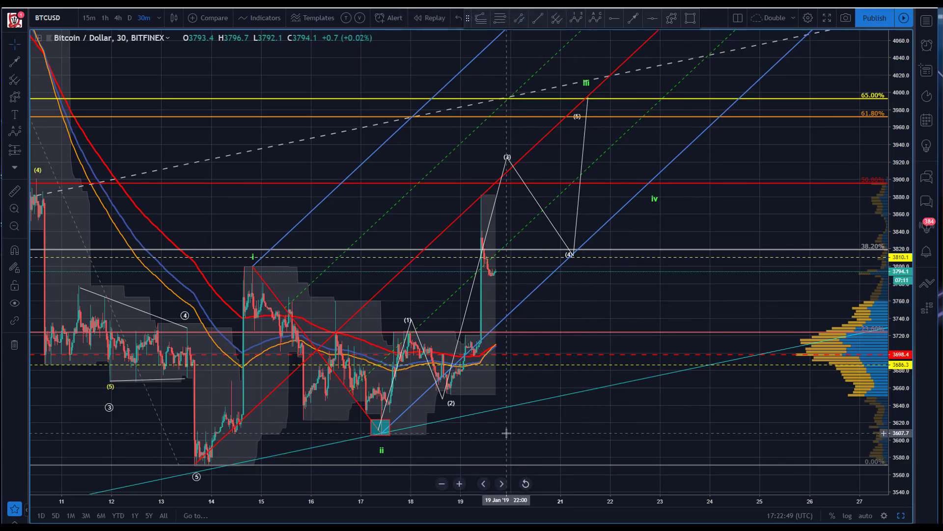
# Step: Draw a Fibonacci retracement from the wave ii low at 3606 to about 3993 at wave iii, and box wave iv from about 3842 to 3903
pyautogui.click(502, 18)
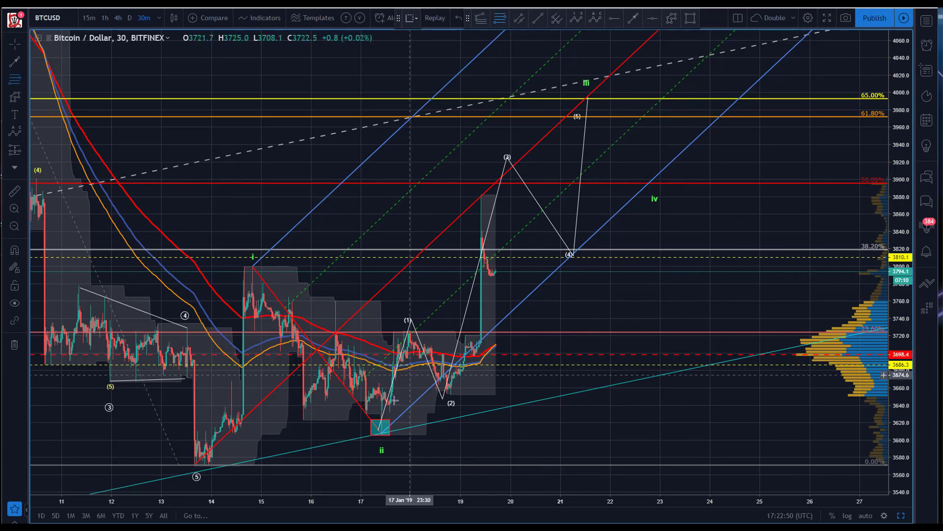
pyautogui.click(383, 434)
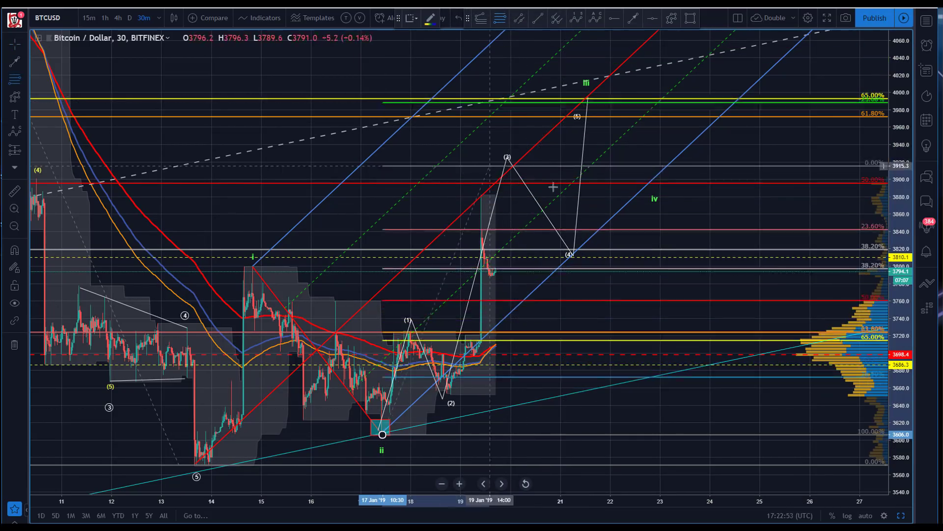
pyautogui.click(584, 99)
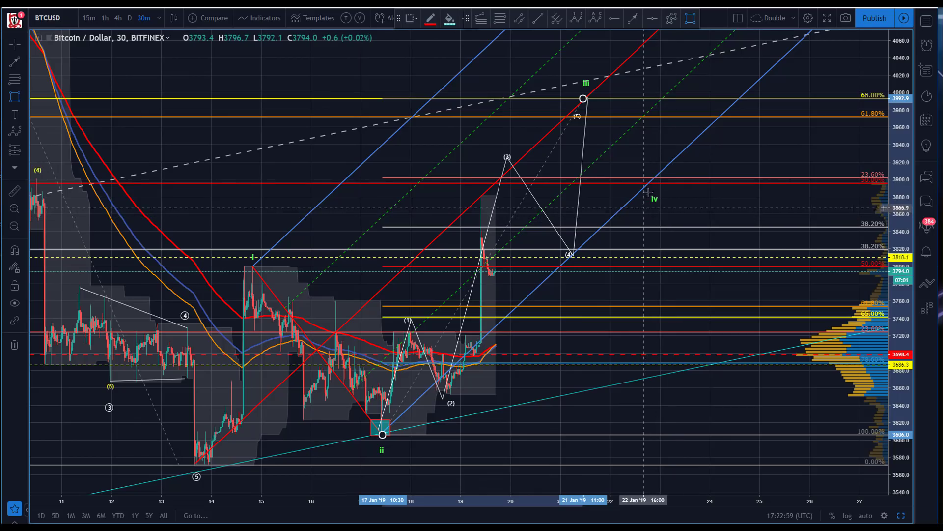
pyautogui.click(645, 177)
pyautogui.click(685, 230)
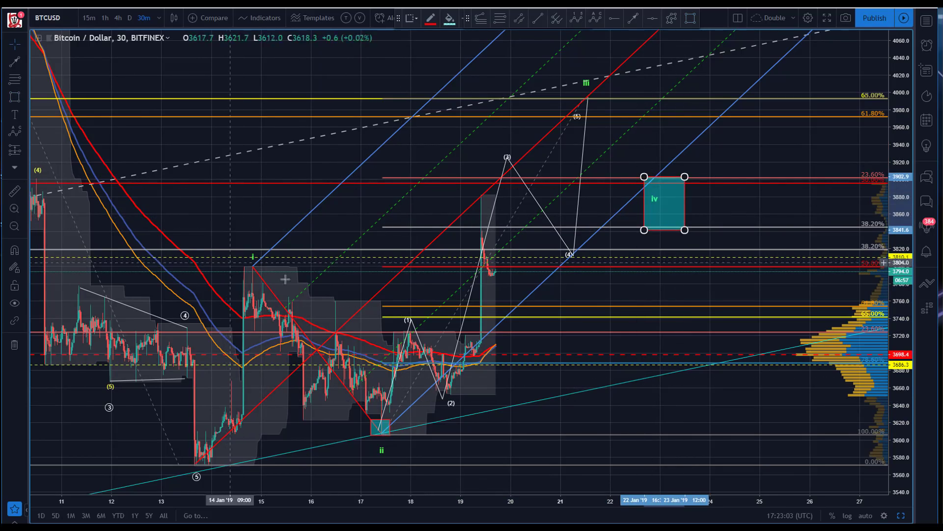
# Step: Move the path's wave (1) point to about 3733 and the dashed line near the wave i high to 3800.6
pyautogui.click(412, 324)
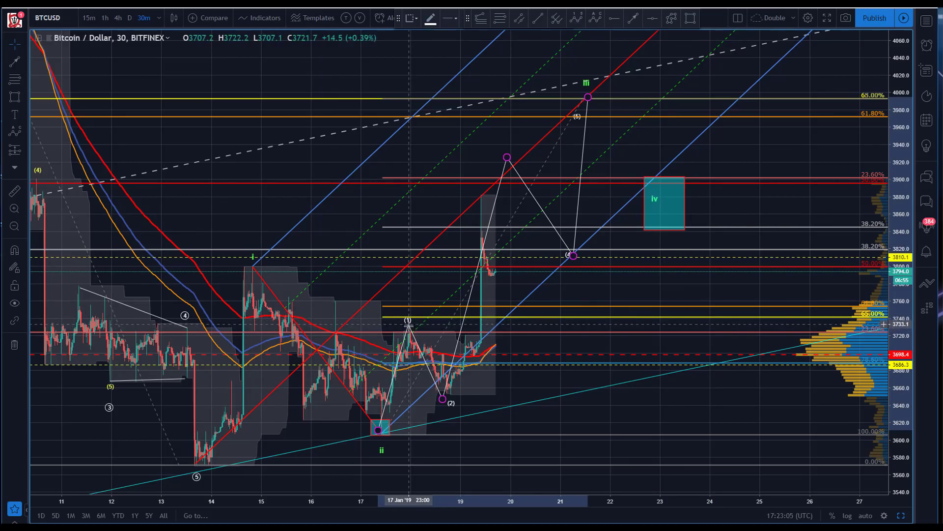
pyautogui.click(241, 261)
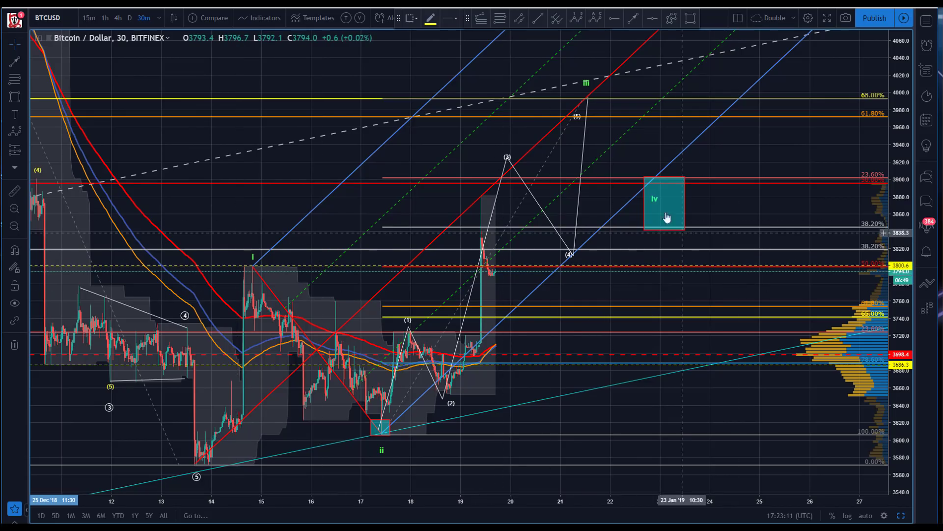
# Step: Sketch a zigzag path from wave iii to about 3842 at the wave iv box's lower corner, and discard it
pyautogui.click(585, 82)
pyautogui.click(671, 18)
pyautogui.click(585, 94)
pyautogui.click(659, 147)
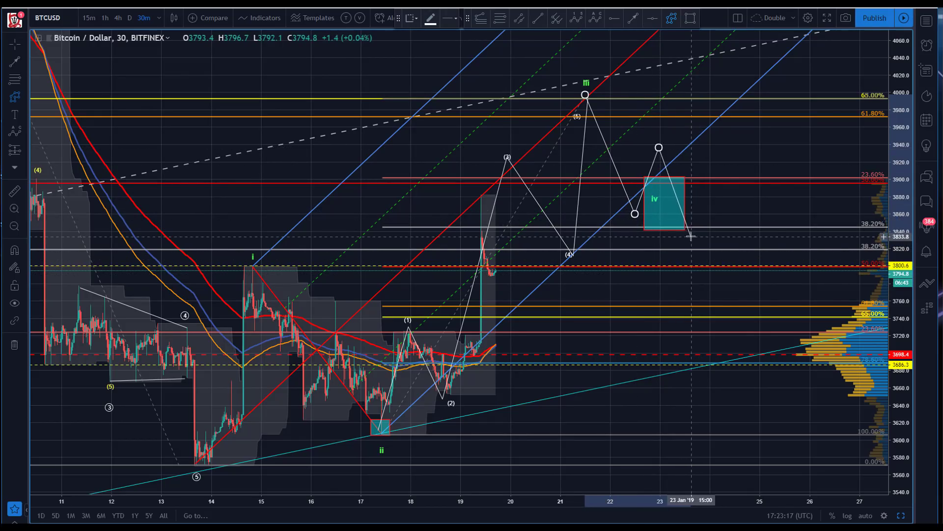
pyautogui.click(685, 230)
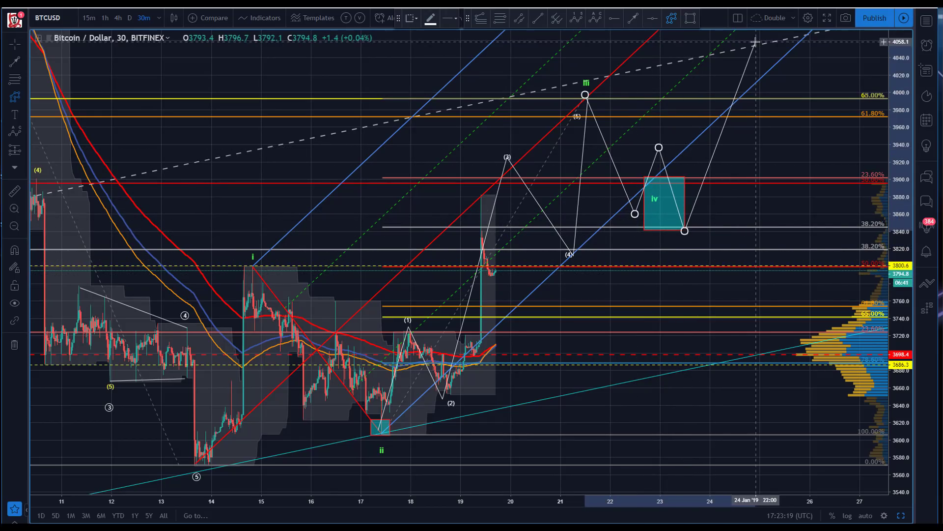
pyautogui.press('Escape')
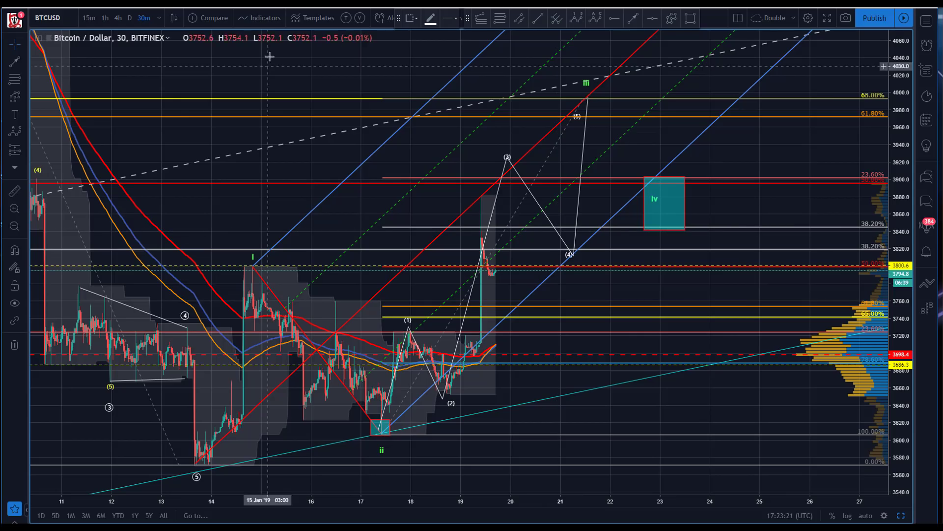
# Step: Move the path's wave (3) point to the 19 January high at about 3882, and its wave (4) point to the lower blue pitchfork line
pyautogui.moveTo(268, 55); pyautogui.dragTo(351, 54)
pyautogui.moveTo(421, 496); pyautogui.dragTo(573, 496)
pyautogui.moveTo(273, 393); pyautogui.dragTo(201, 372)
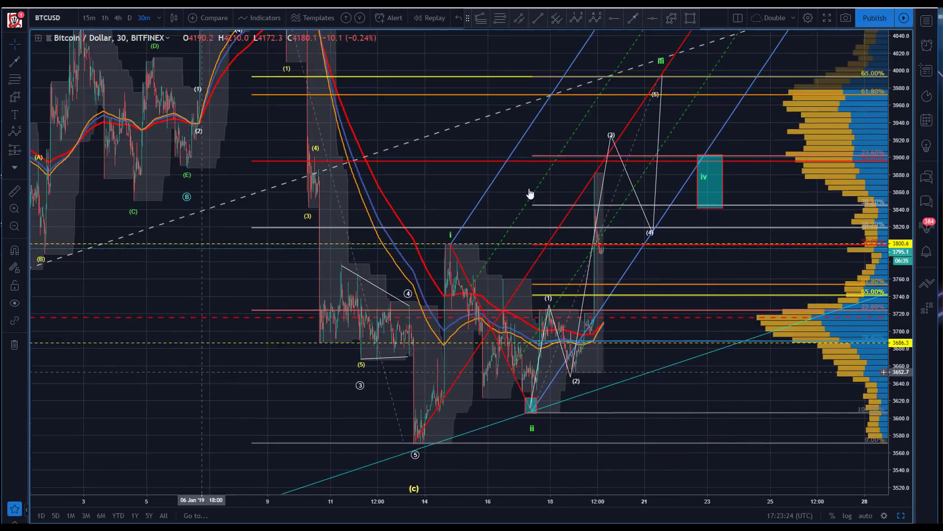
pyautogui.moveTo(893, 77); pyautogui.dragTo(908, 158)
pyautogui.moveTo(211, 379); pyautogui.dragTo(138, 433)
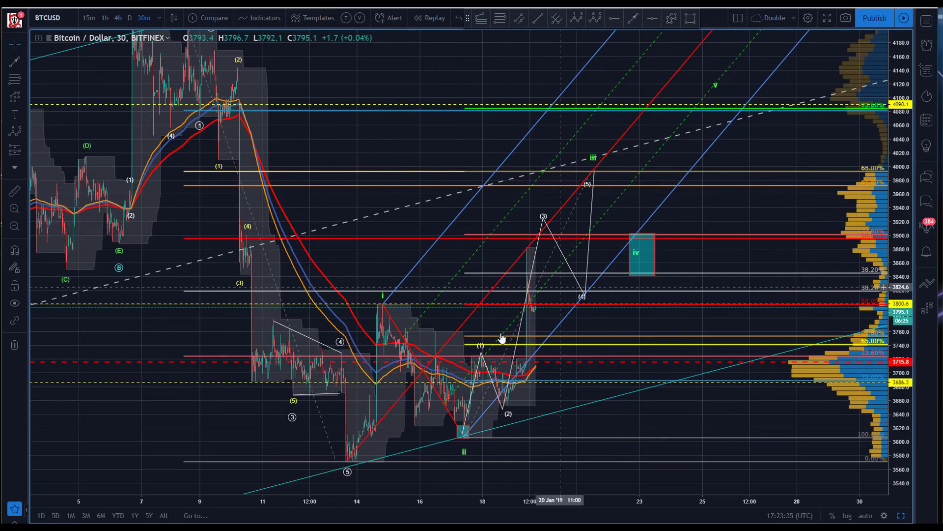
pyautogui.moveTo(368, 157); pyautogui.dragTo(386, 143)
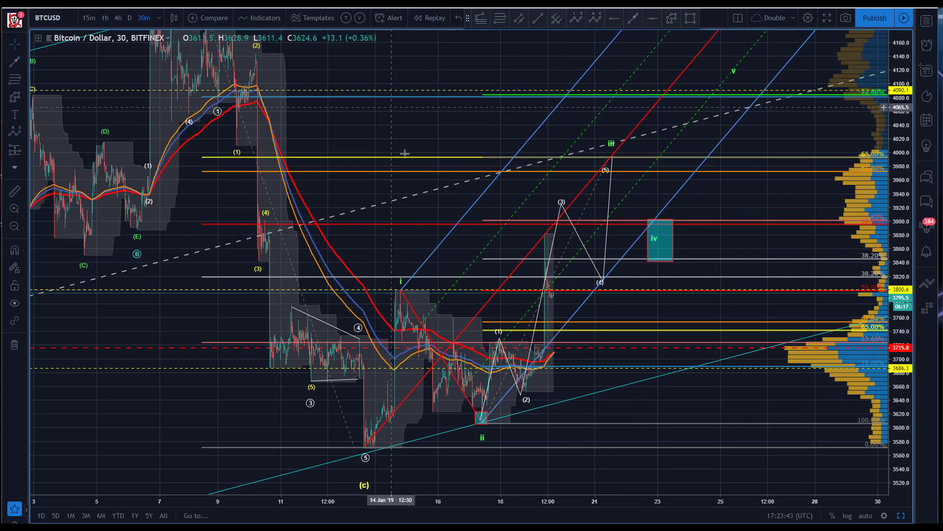
pyautogui.moveTo(472, 408)
pyautogui.mouseDown()
pyautogui.moveTo(480, 380)
pyautogui.moveTo(461, 402)
pyautogui.mouseUp()
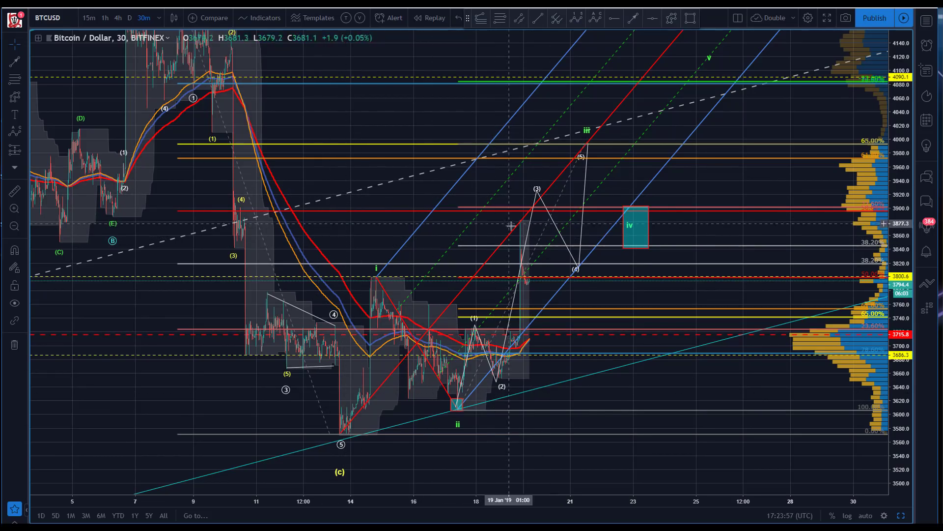
pyautogui.moveTo(537, 193)
pyautogui.mouseDown()
pyautogui.moveTo(518, 204)
pyautogui.moveTo(518, 220)
pyautogui.mouseUp()
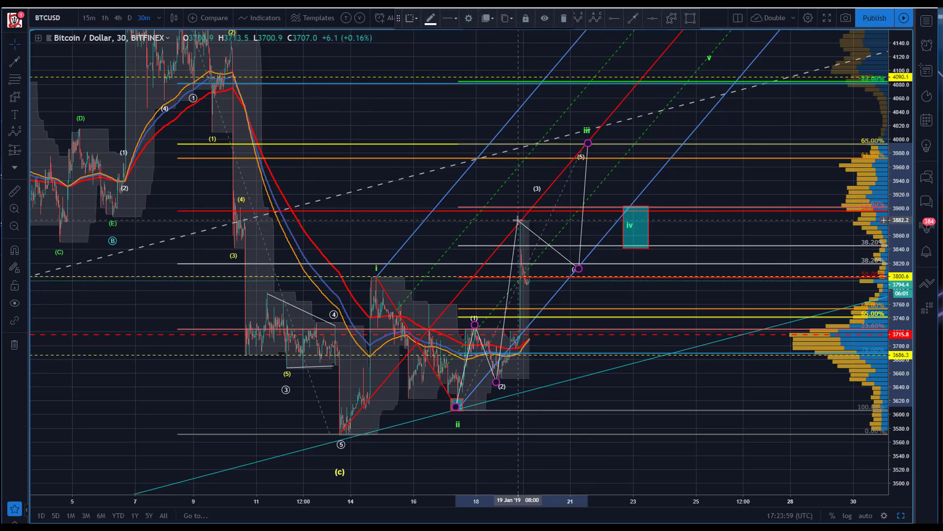
pyautogui.moveTo(579, 269); pyautogui.dragTo(560, 289)
pyautogui.click(522, 375)
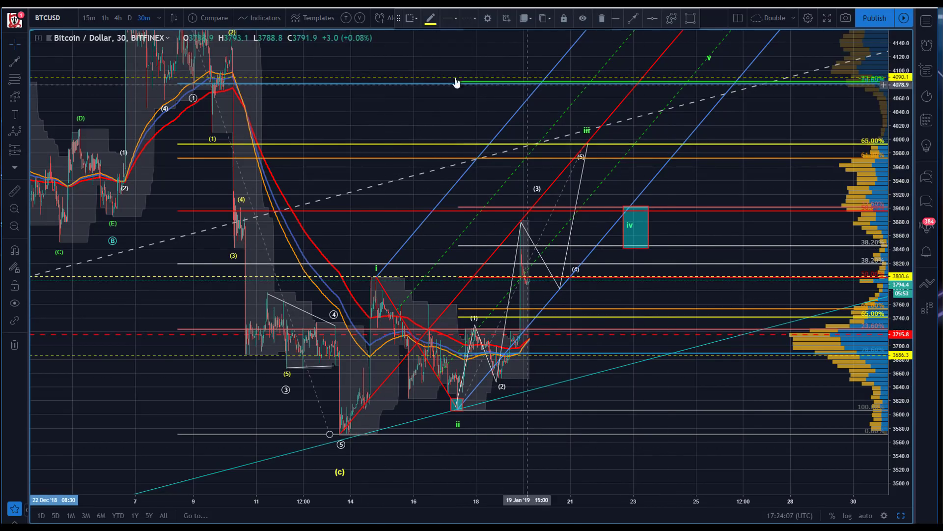
# Step: Draw a descending trend line from the wave i high at about 3803 past the wave (1) high to about 3683
pyautogui.click(449, 50)
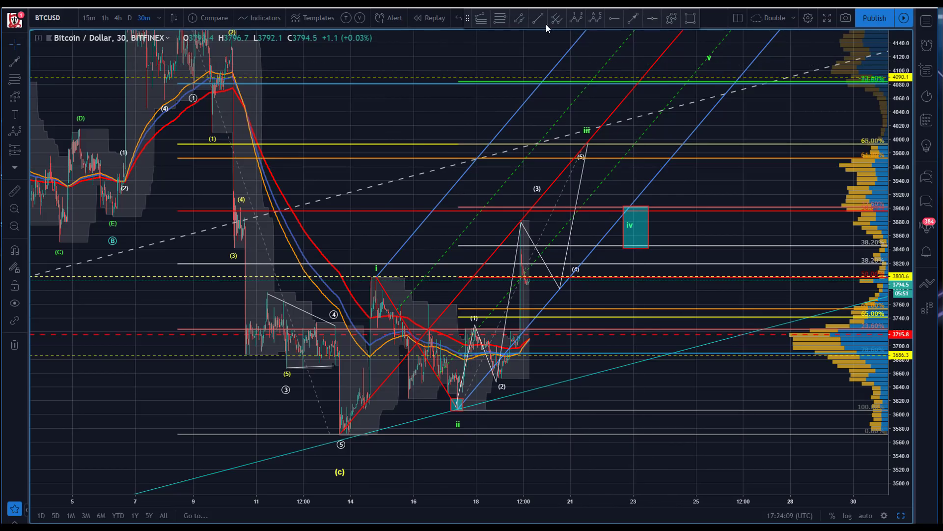
pyautogui.click(539, 356)
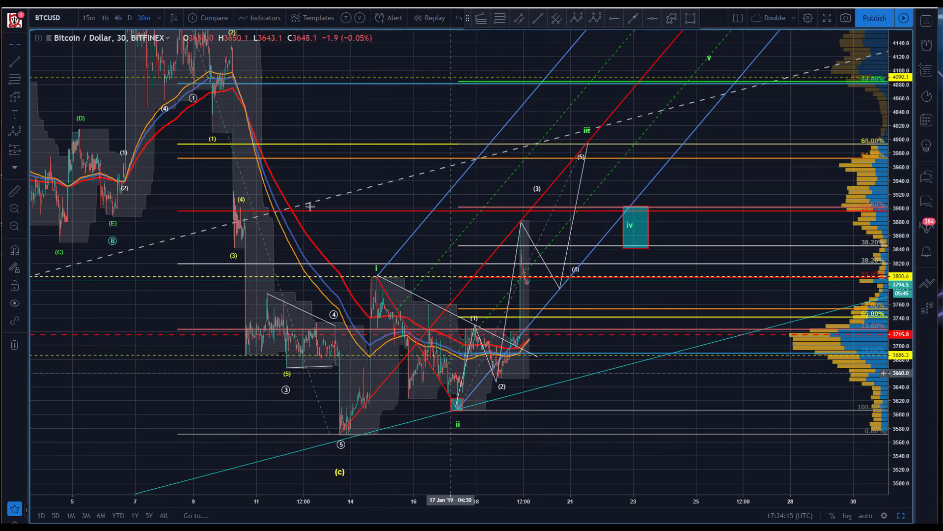
pyautogui.moveTo(149, 280); pyautogui.dragTo(168, 245)
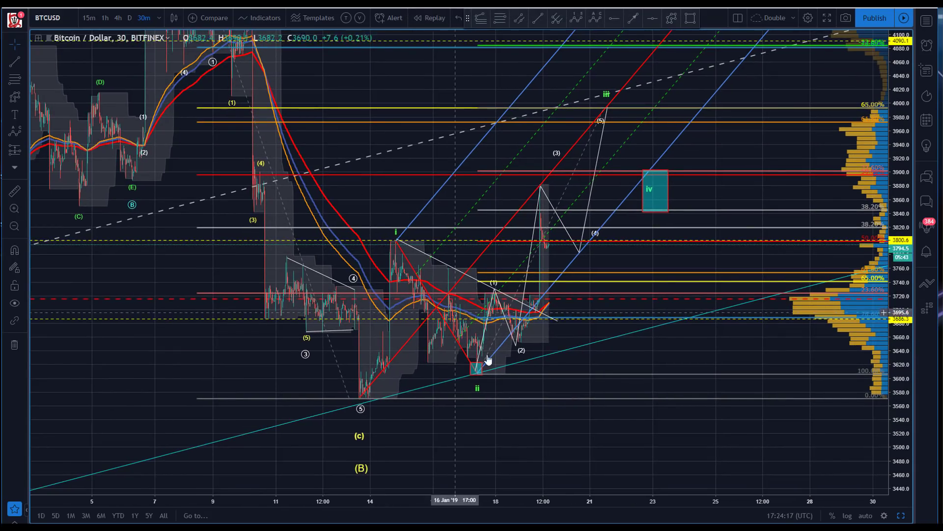
pyautogui.click(635, 18)
pyautogui.click(493, 285)
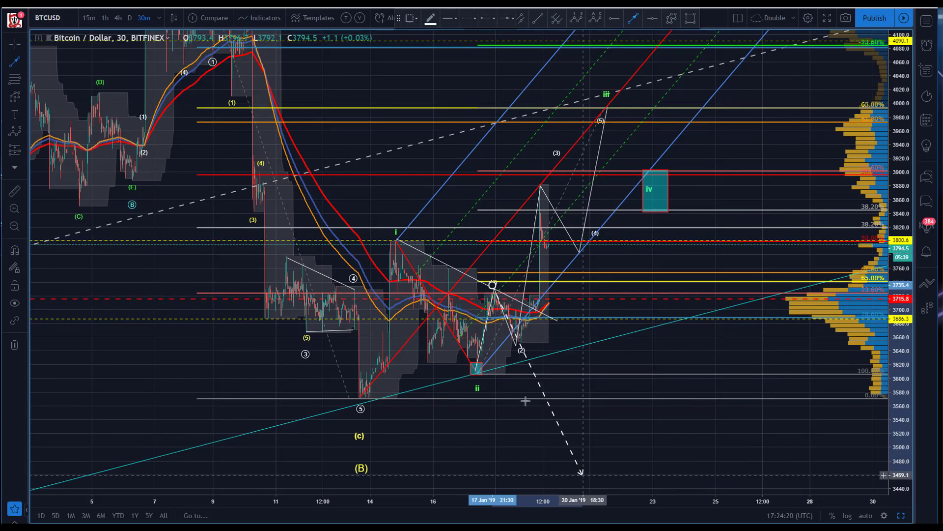
pyautogui.press('Escape')
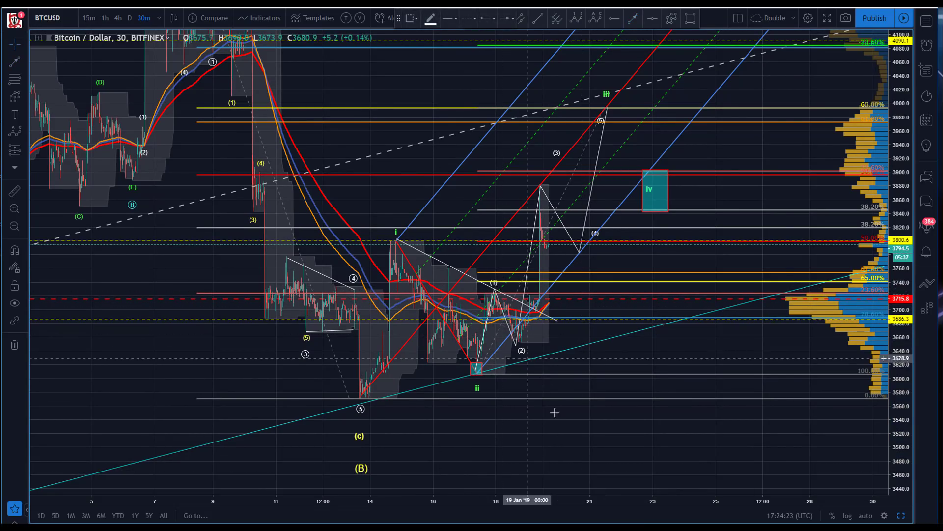
# Step: Sketch a path from wave iii through the lower part of the wave iv box to about 4130 near wave v, and discard it
pyautogui.moveTo(575, 460); pyautogui.dragTo(532, 423)
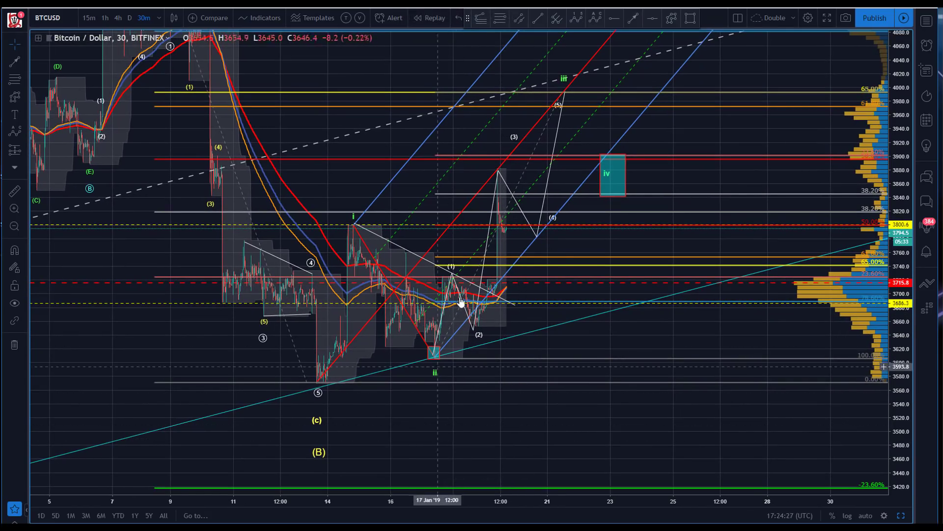
pyautogui.moveTo(511, 423); pyautogui.dragTo(430, 454)
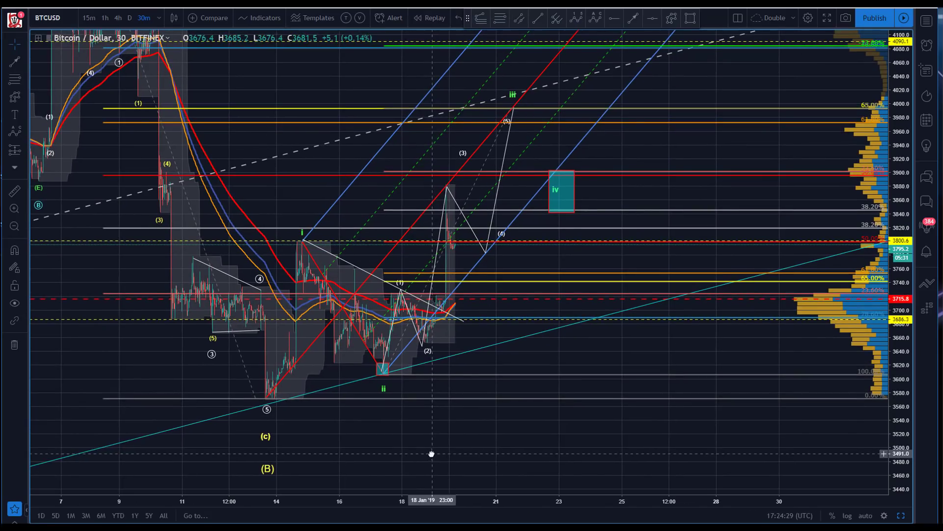
pyautogui.moveTo(332, 101); pyautogui.dragTo(333, 133)
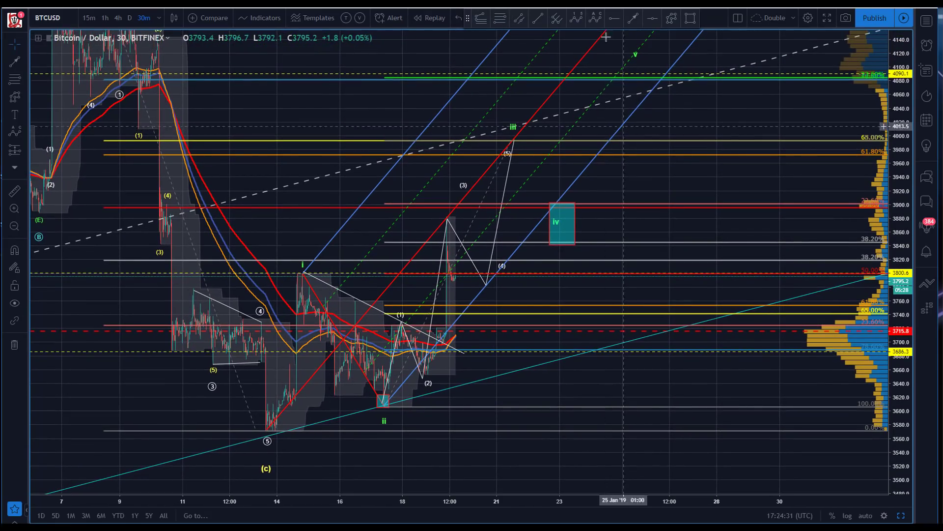
pyautogui.click(669, 20)
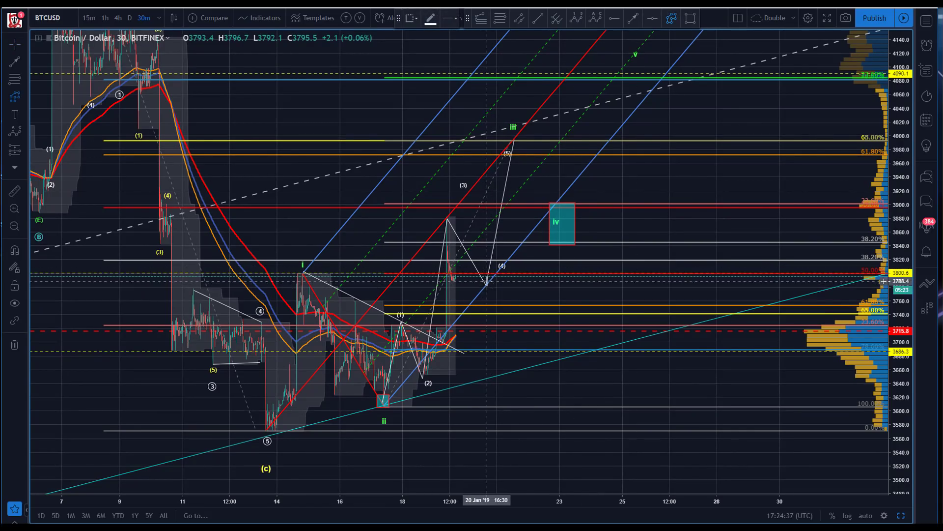
pyautogui.click(510, 133)
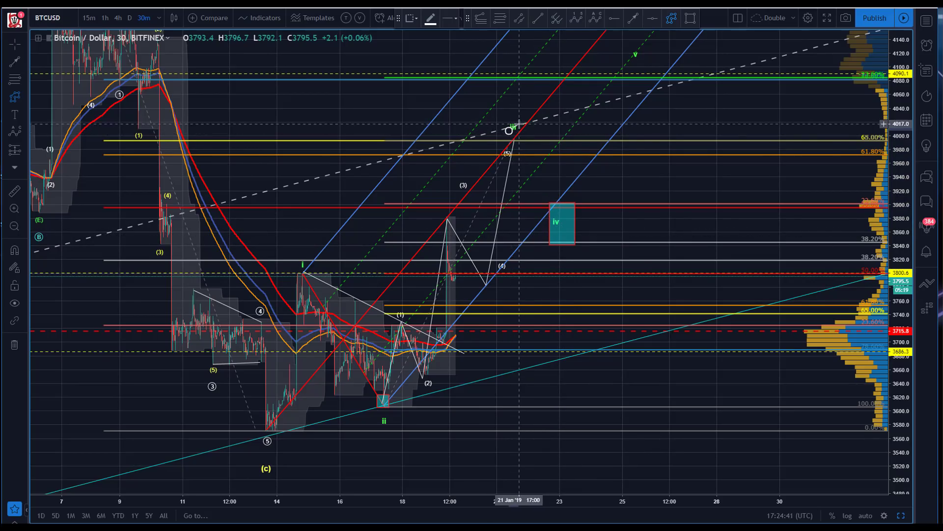
pyautogui.click(555, 241)
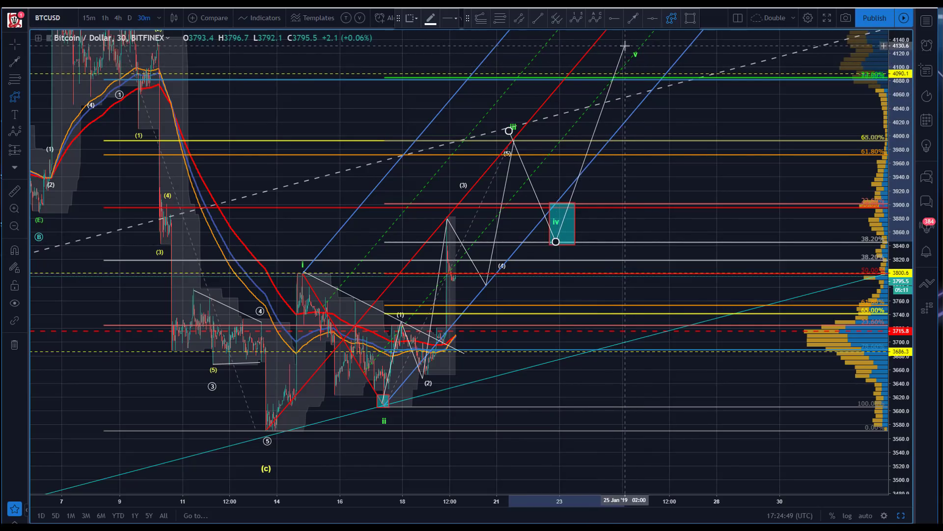
pyautogui.click(625, 46)
pyautogui.moveTo(352, 143); pyautogui.dragTo(406, 118)
pyautogui.scroll(-3, 399, 496)
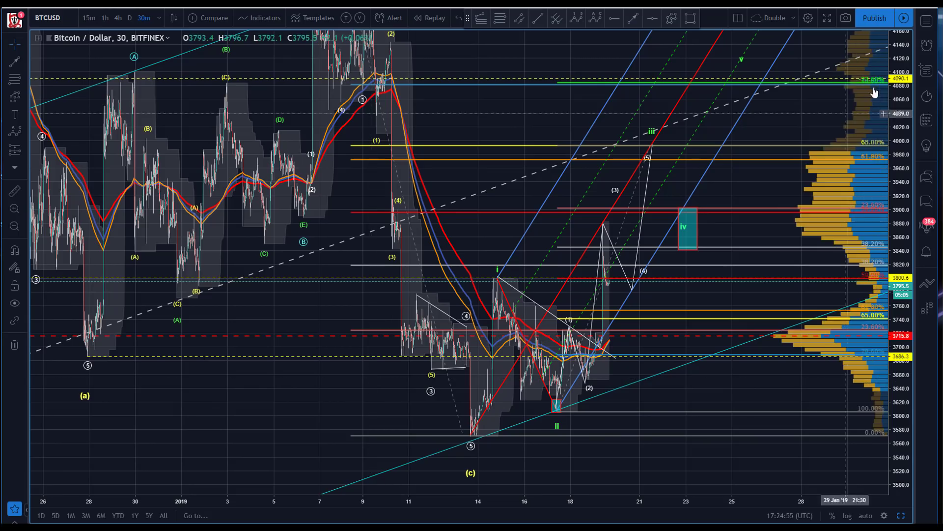
# Step: Examine the wider wave count from the (b) high through the (B) low up to the (C) and (iv) targets
pyautogui.moveTo(898, 101); pyautogui.dragTo(898, 261)
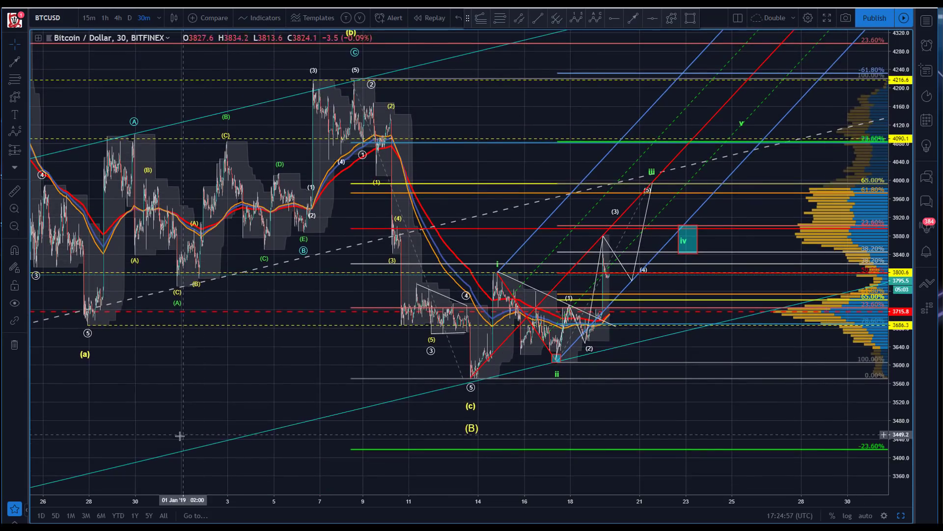
pyautogui.moveTo(432, 352); pyautogui.dragTo(327, 404)
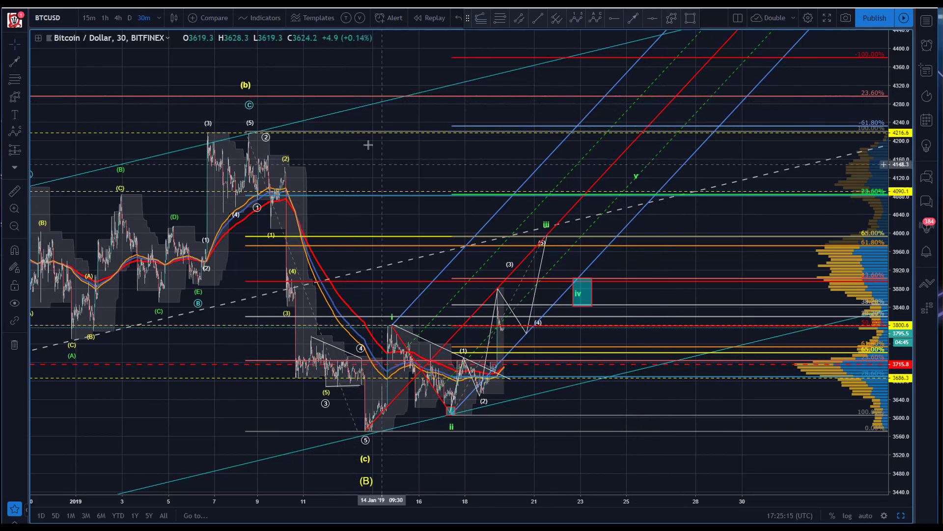
pyautogui.moveTo(357, 67); pyautogui.dragTo(281, 71)
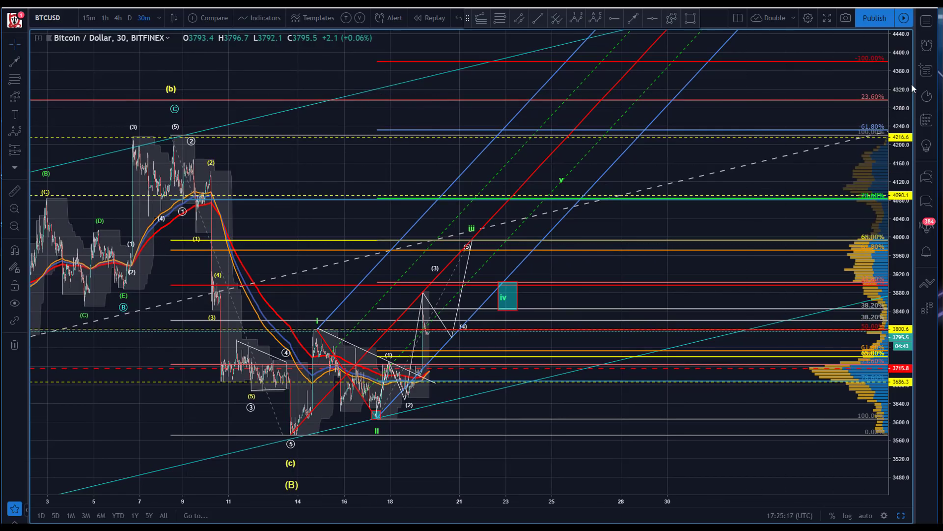
pyautogui.moveTo(908, 84); pyautogui.dragTo(907, 354)
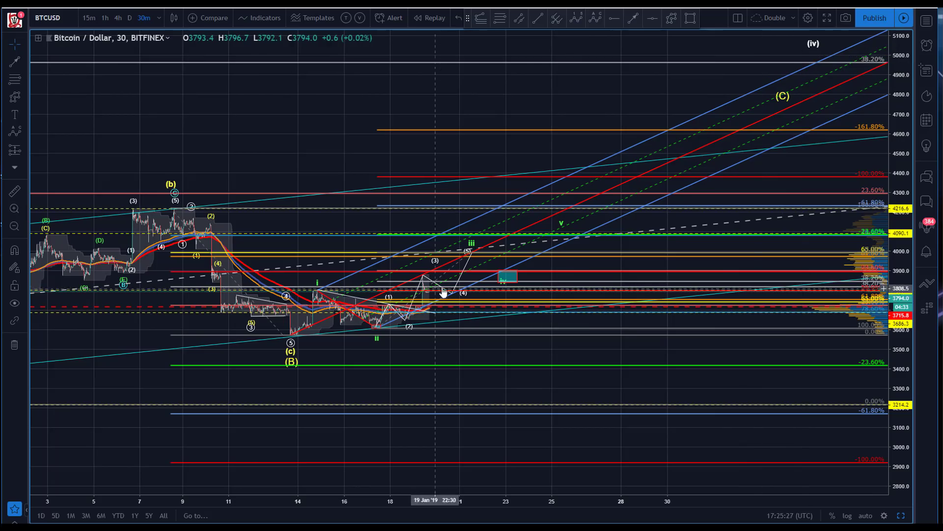
pyautogui.moveTo(908, 290); pyautogui.dragTo(848, 176)
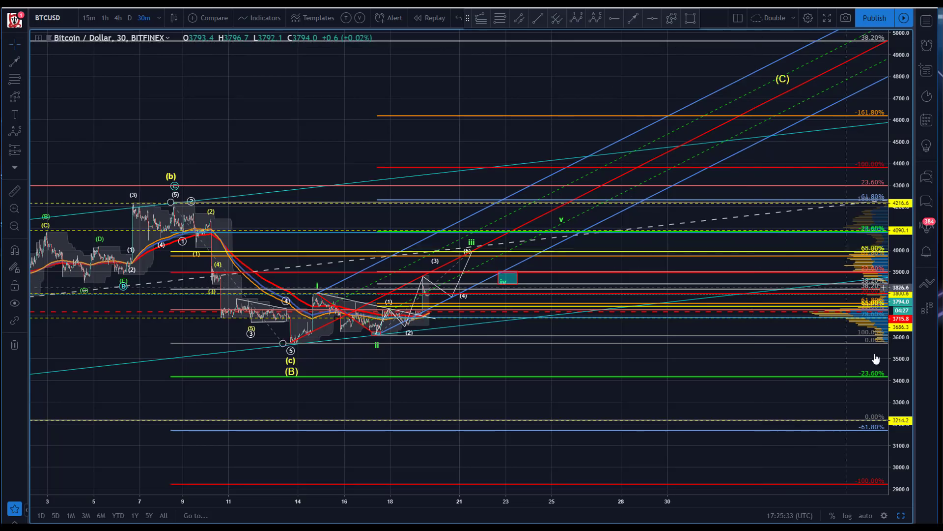
pyautogui.moveTo(900, 375); pyautogui.dragTo(909, 151)
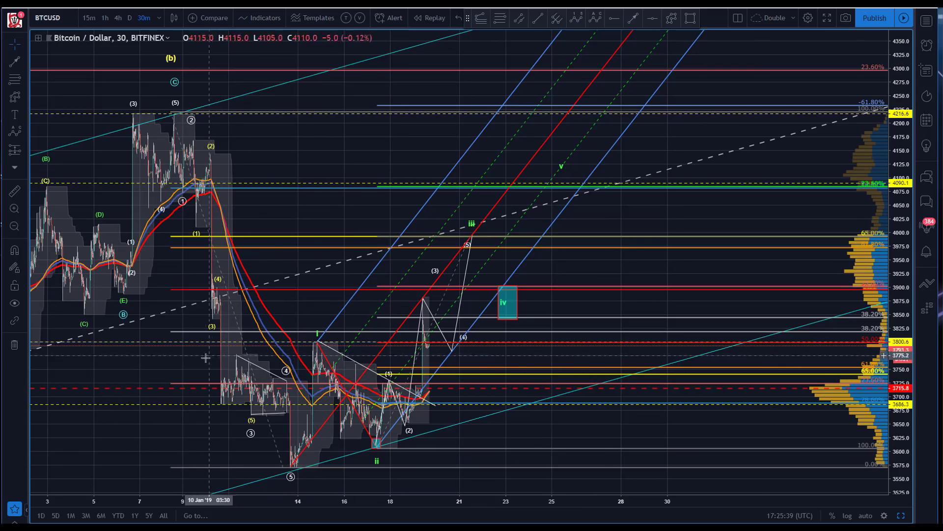
# Step: Examine the projected waves iii, iv and v against the pitchfork, the Fibonacci levels and the preceding decline
pyautogui.moveTo(508, 500); pyautogui.dragTo(353, 500)
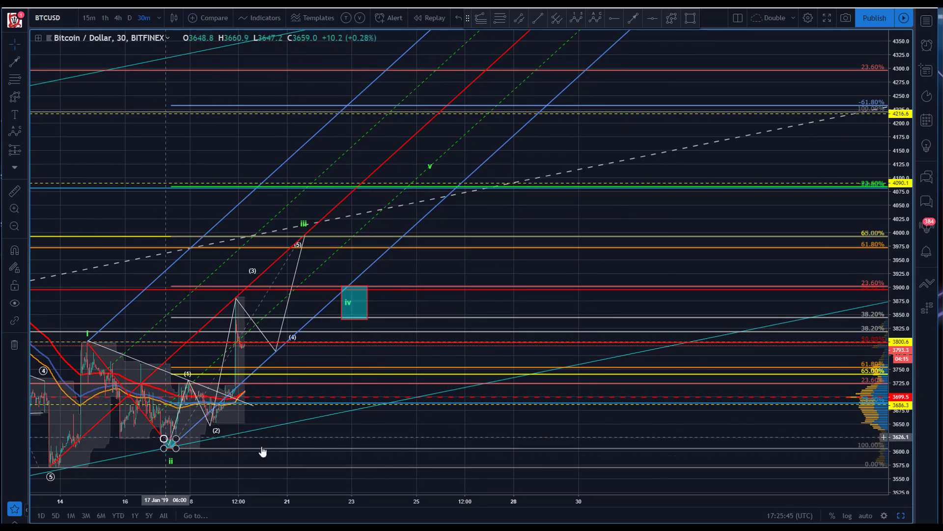
pyautogui.moveTo(313, 90); pyautogui.dragTo(315, 88)
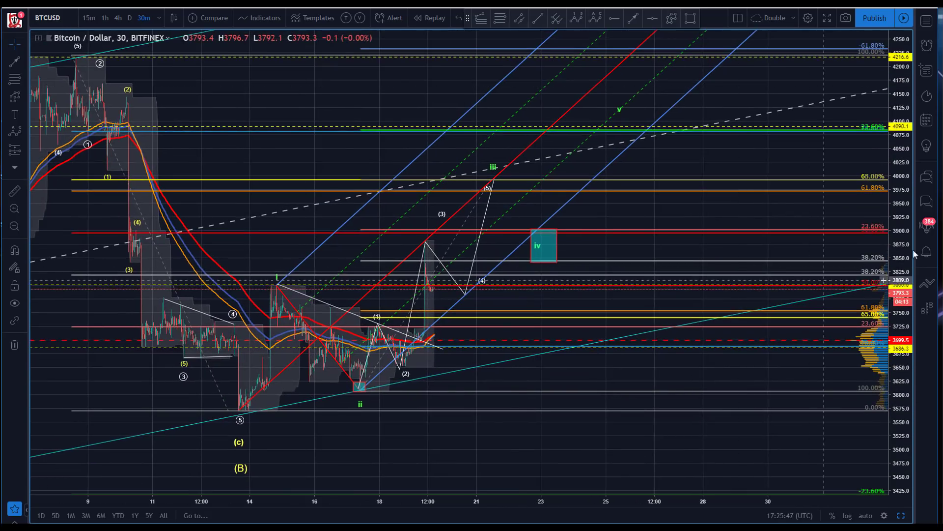
pyautogui.moveTo(904, 245); pyautogui.dragTo(855, 19)
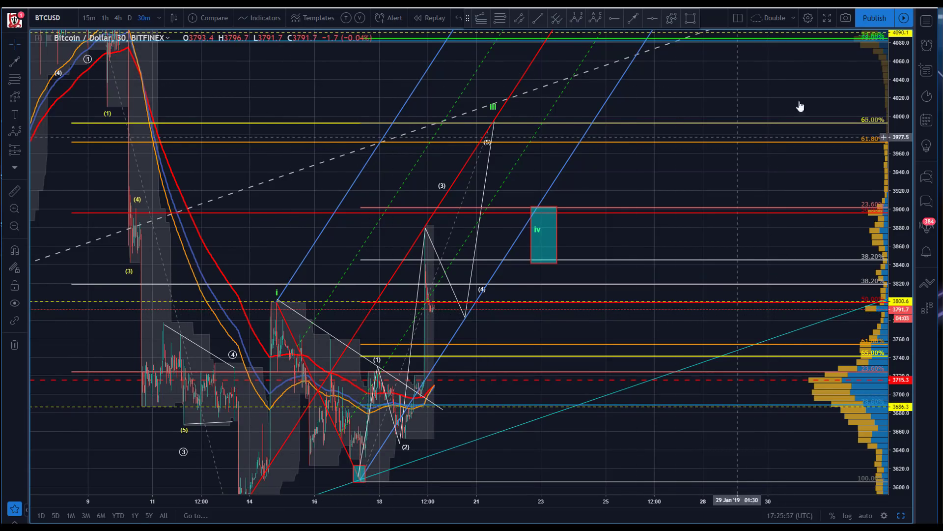
pyautogui.moveTo(910, 80); pyautogui.dragTo(907, 197)
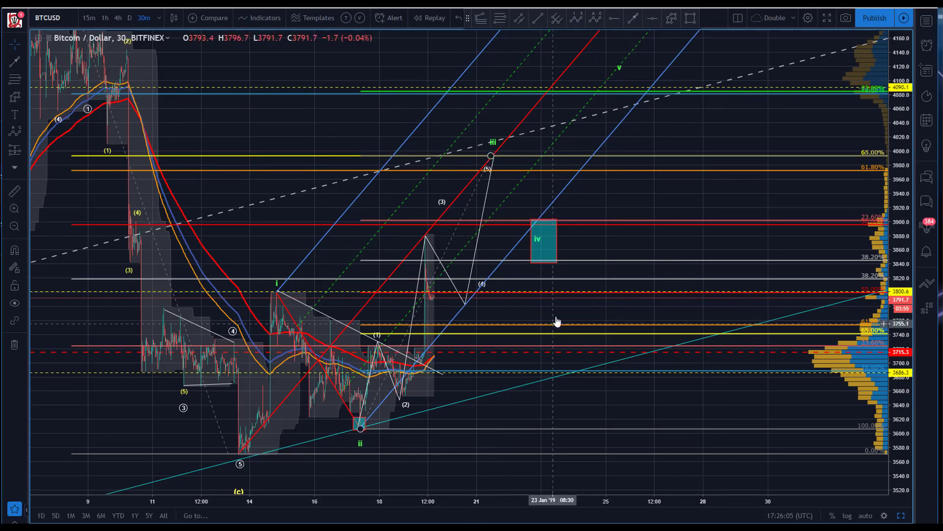
pyautogui.moveTo(306, 135); pyautogui.dragTo(340, 135)
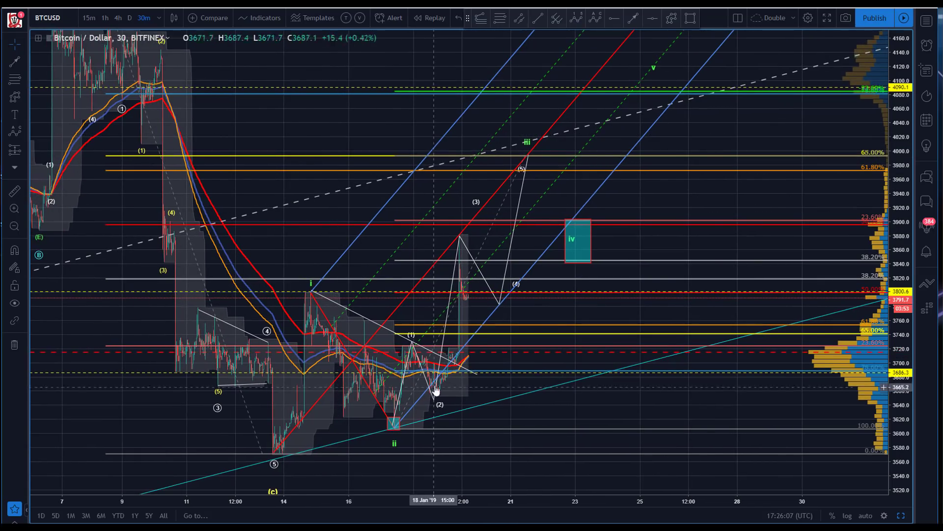
pyautogui.moveTo(506, 432); pyautogui.dragTo(626, 431)
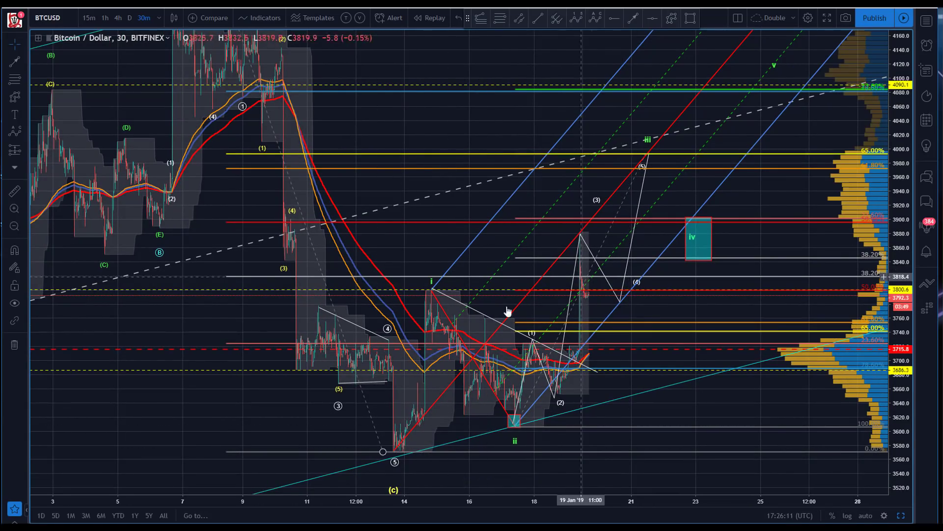
pyautogui.moveTo(499, 315); pyautogui.dragTo(461, 298)
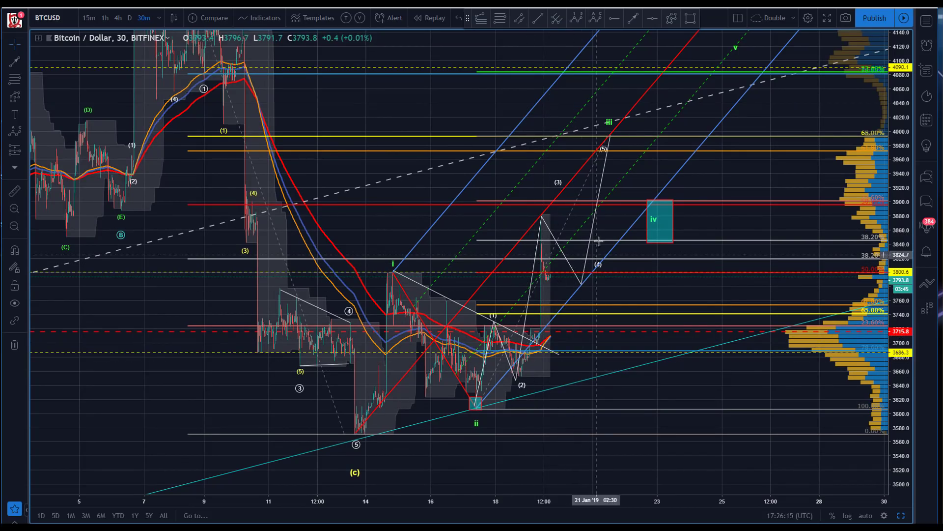
pyautogui.moveTo(189, 403); pyautogui.dragTo(114, 386)
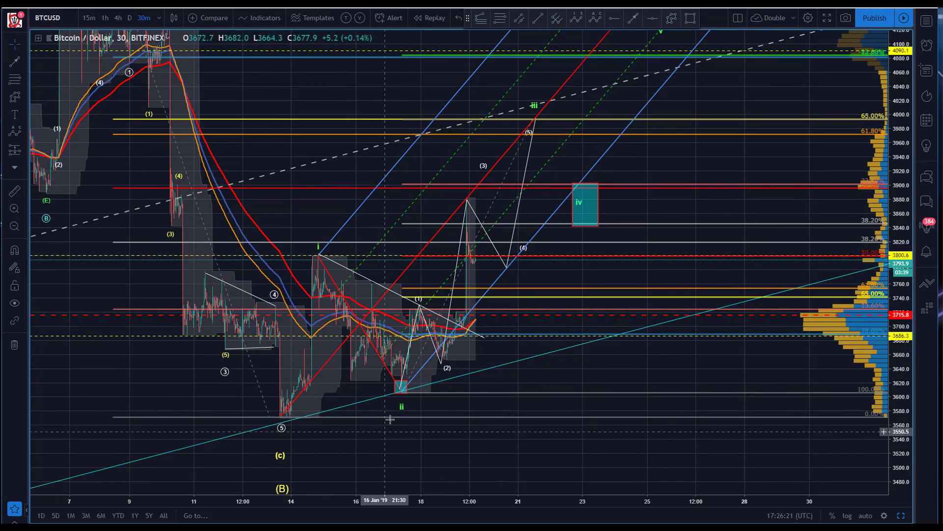
pyautogui.moveTo(322, 100); pyautogui.dragTo(424, 122)
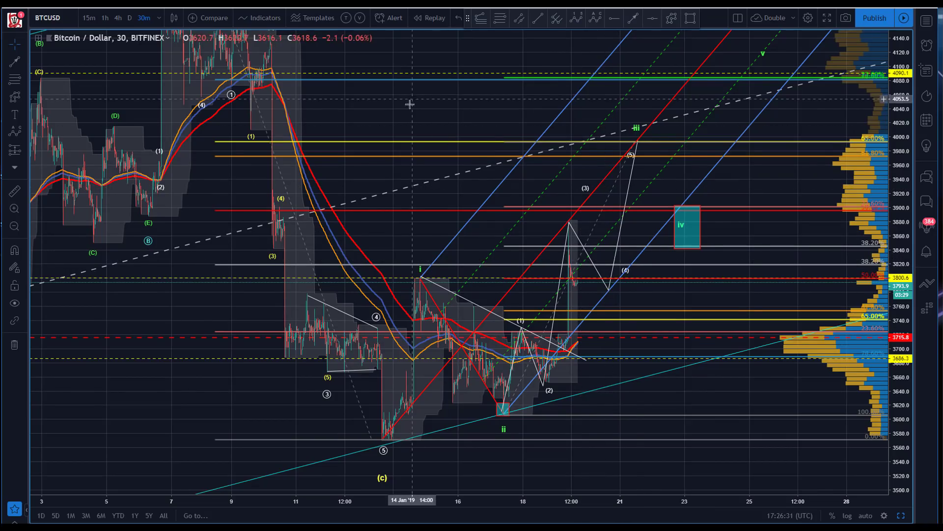
pyautogui.moveTo(411, 102); pyautogui.dragTo(309, 131)
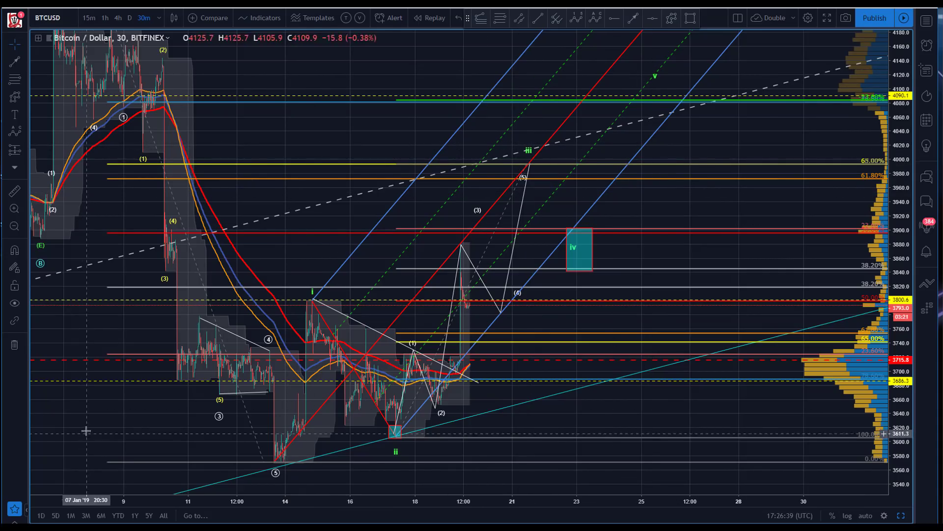
pyautogui.moveTo(133, 440); pyautogui.dragTo(199, 428)
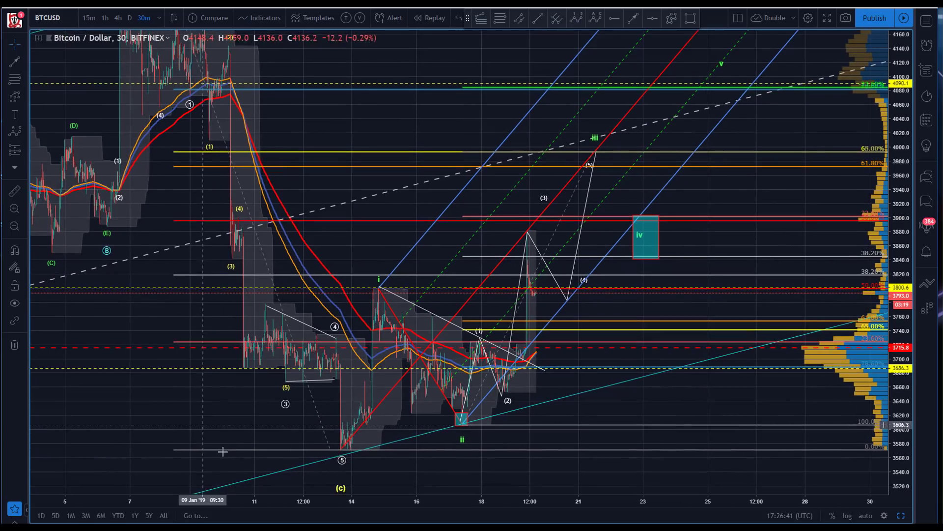
pyautogui.moveTo(334, 501); pyautogui.dragTo(419, 493)
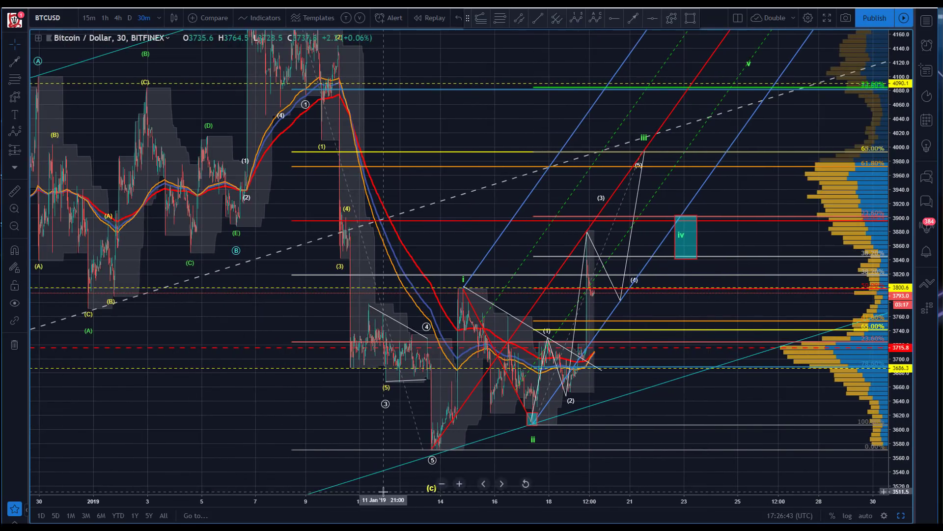
pyautogui.moveTo(904, 120); pyautogui.dragTo(909, 192)
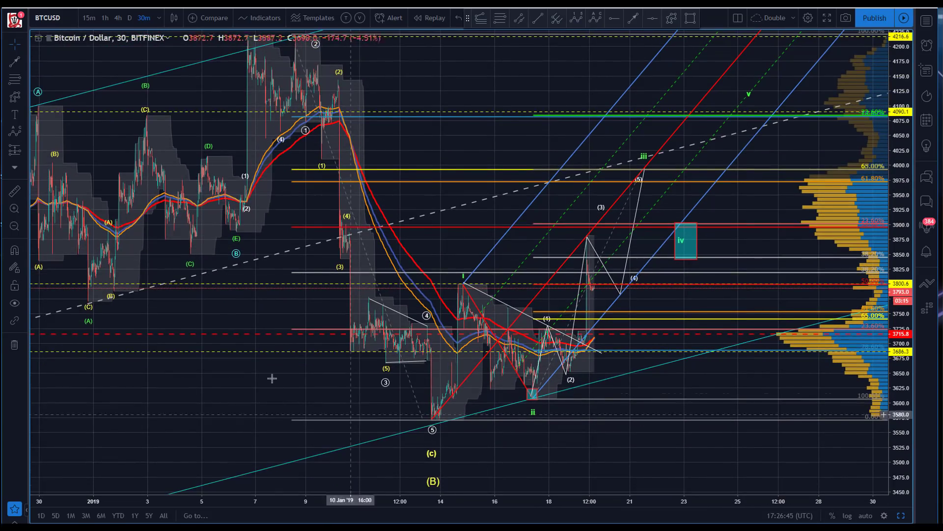
# Step: Move the yellow (c) label closer beneath the circled 5 low, and place the (B) label beside it on the same level
pyautogui.moveTo(211, 405); pyautogui.dragTo(213, 393)
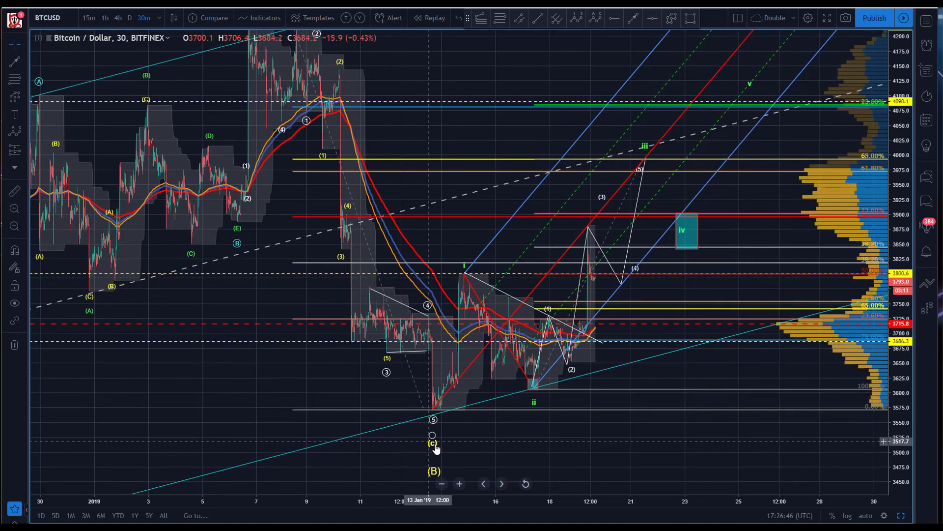
pyautogui.moveTo(434, 436); pyautogui.dragTo(424, 426)
pyautogui.moveTo(433, 471); pyautogui.dragTo(446, 426)
pyautogui.moveTo(259, 367); pyautogui.dragTo(262, 367)
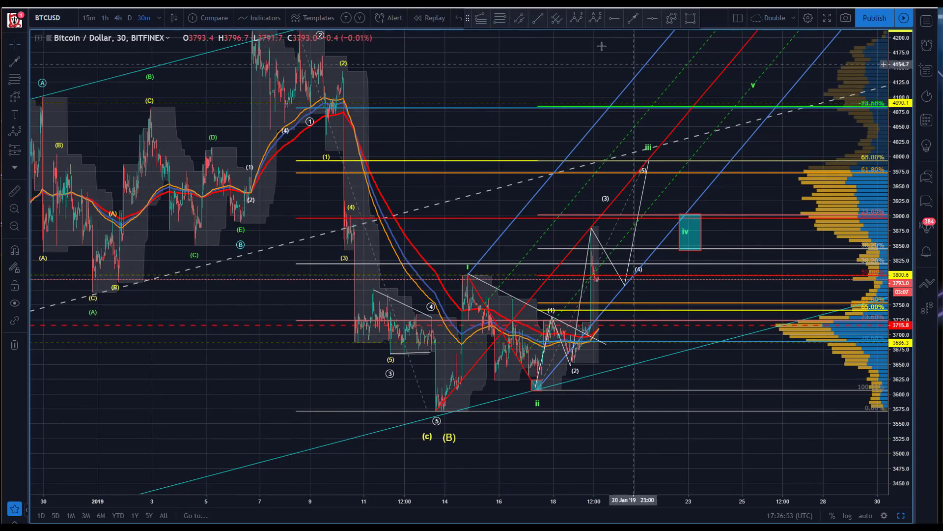
pyautogui.moveTo(181, 396); pyautogui.dragTo(169, 413)
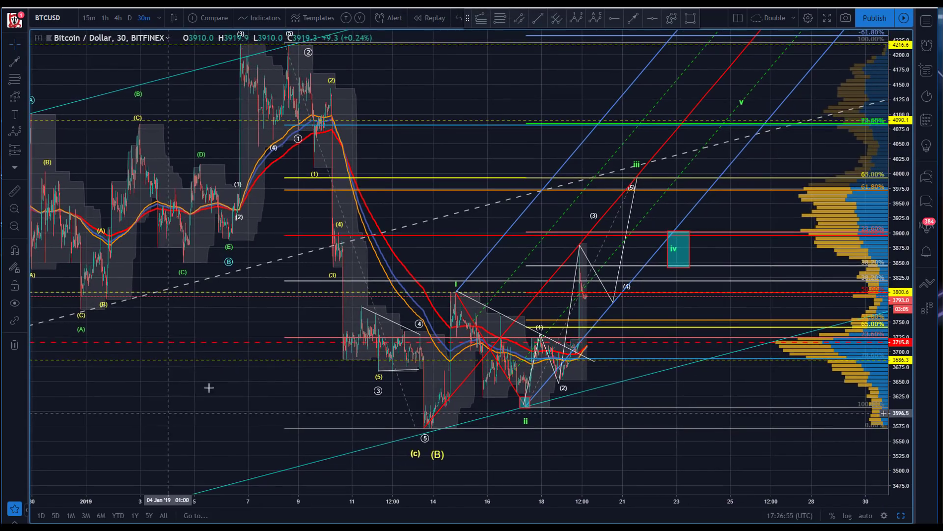
pyautogui.moveTo(902, 69); pyautogui.dragTo(890, 136)
pyautogui.moveTo(226, 392); pyautogui.dragTo(181, 429)
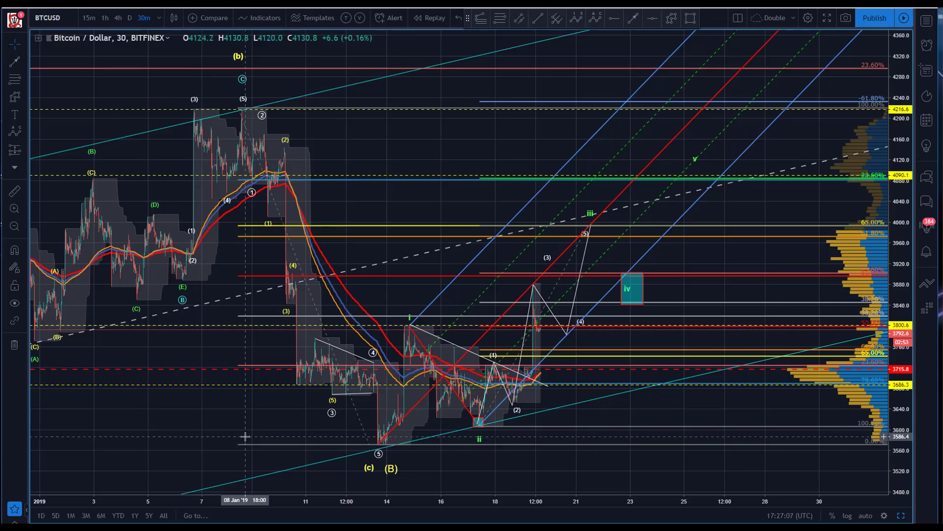
pyautogui.moveTo(188, 421); pyautogui.dragTo(249, 413)
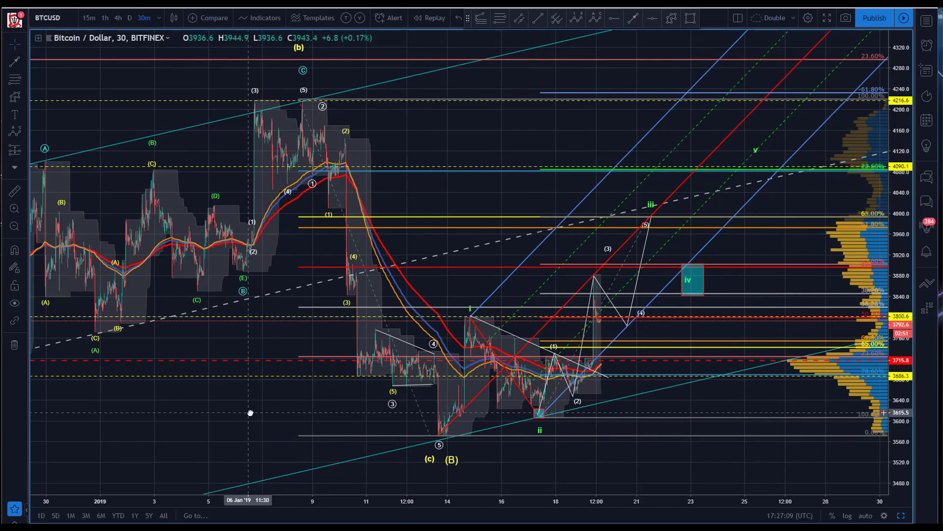
pyautogui.moveTo(908, 238); pyautogui.dragTo(909, 182)
pyautogui.moveTo(222, 422); pyautogui.dragTo(189, 425)
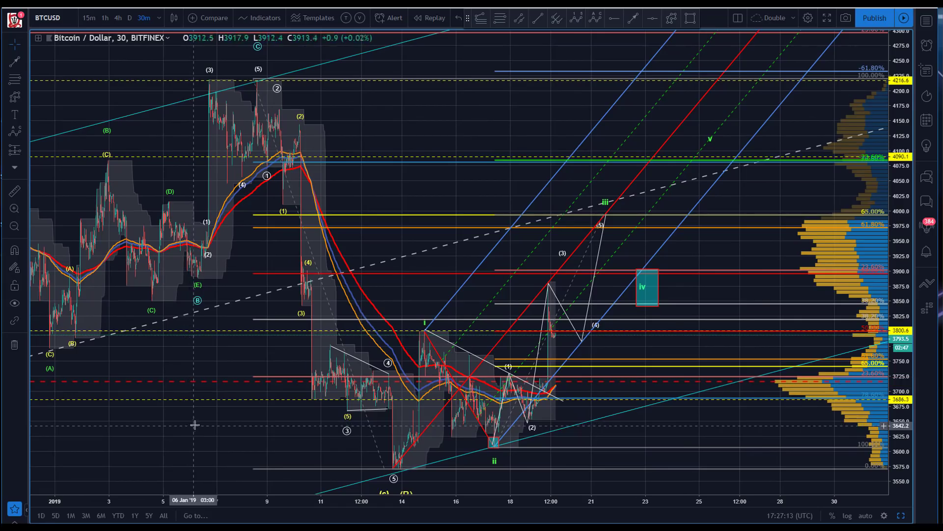